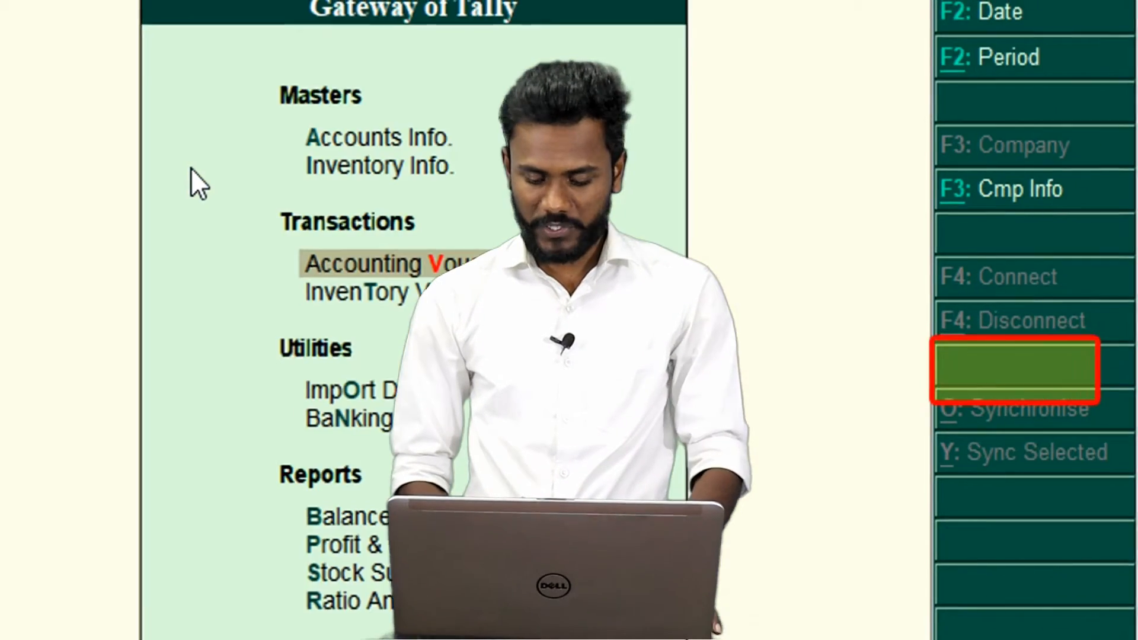
Start a purchase voucher and create a party ledger named "M/s Murthyy Watch Co.," under Sundry Creditors.
key(Return)
key(F9)
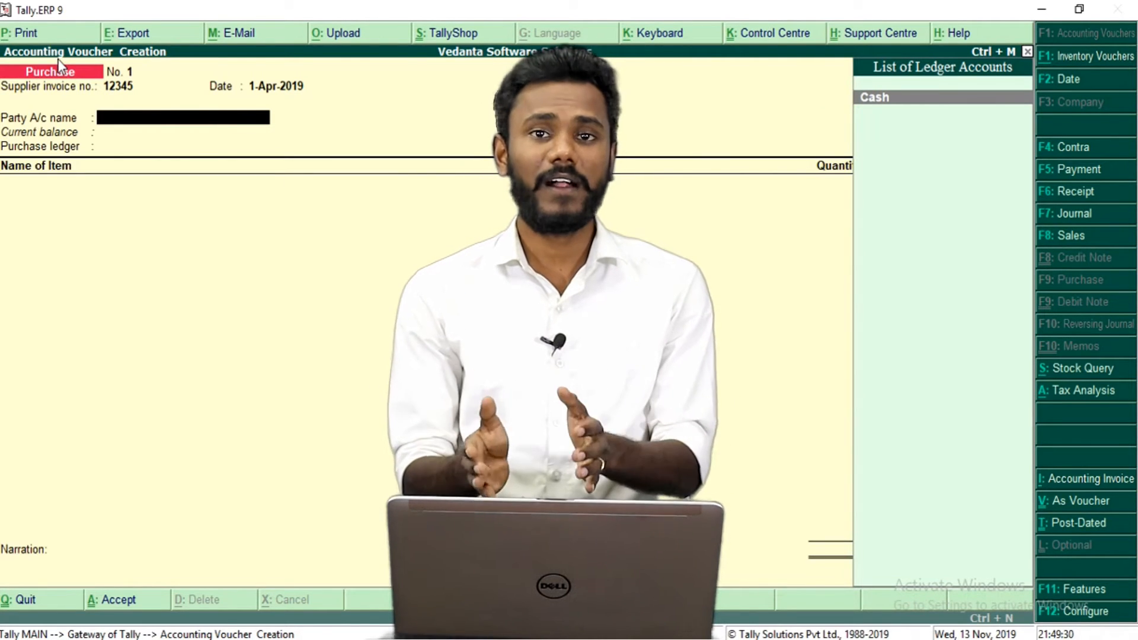
key(alt+c)
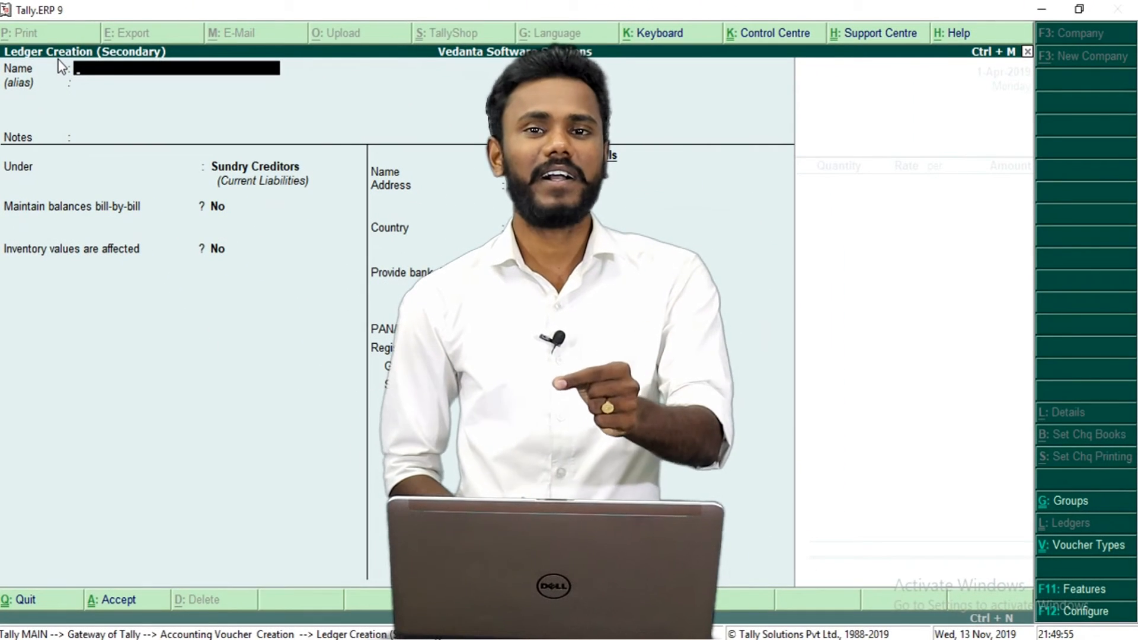
text(M/s Murthyy)
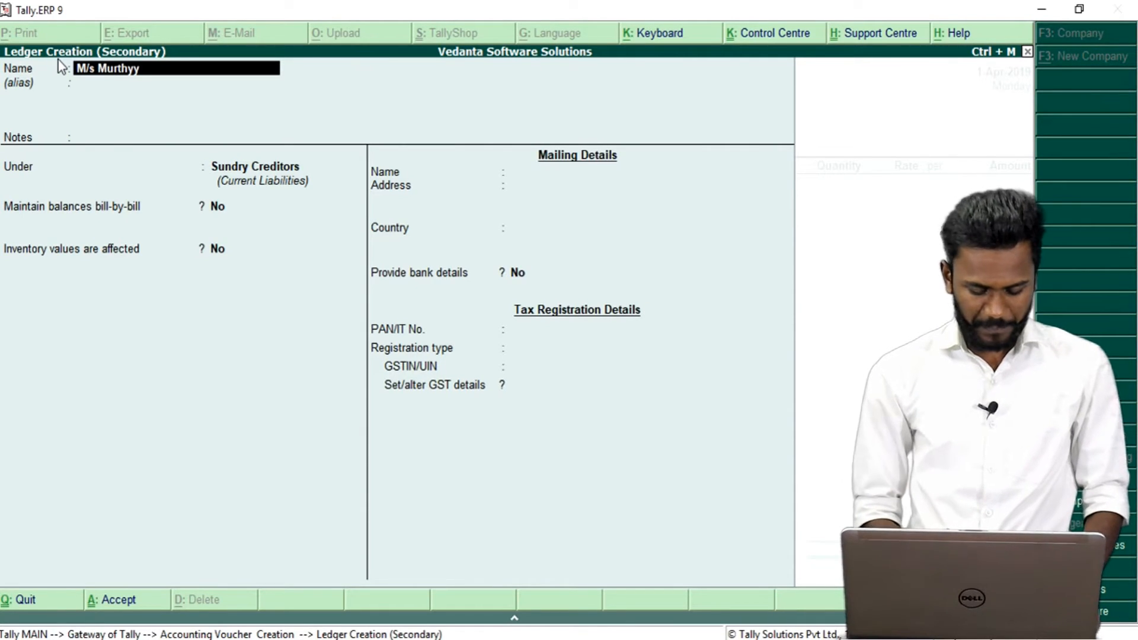
text( Watch)
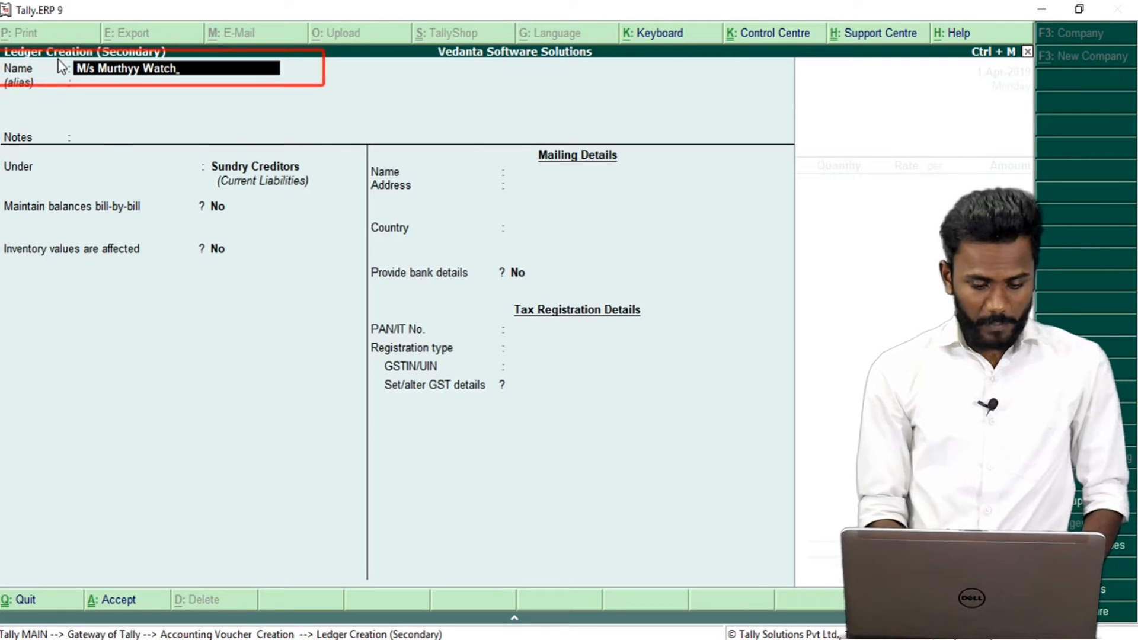
text( c)
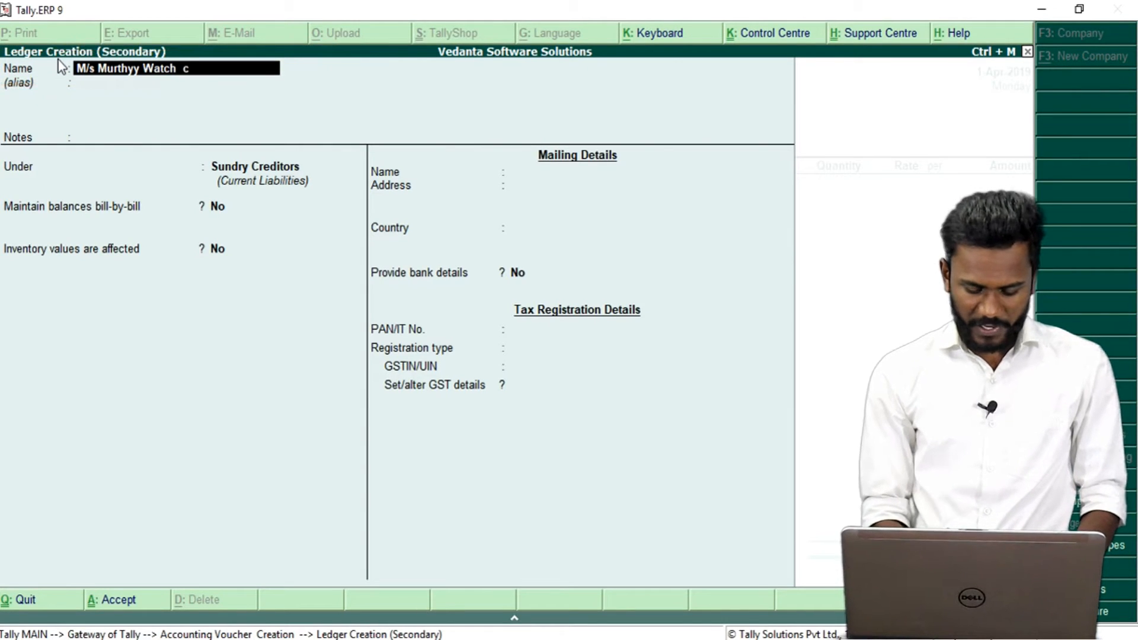
key(Return)
key(Return)
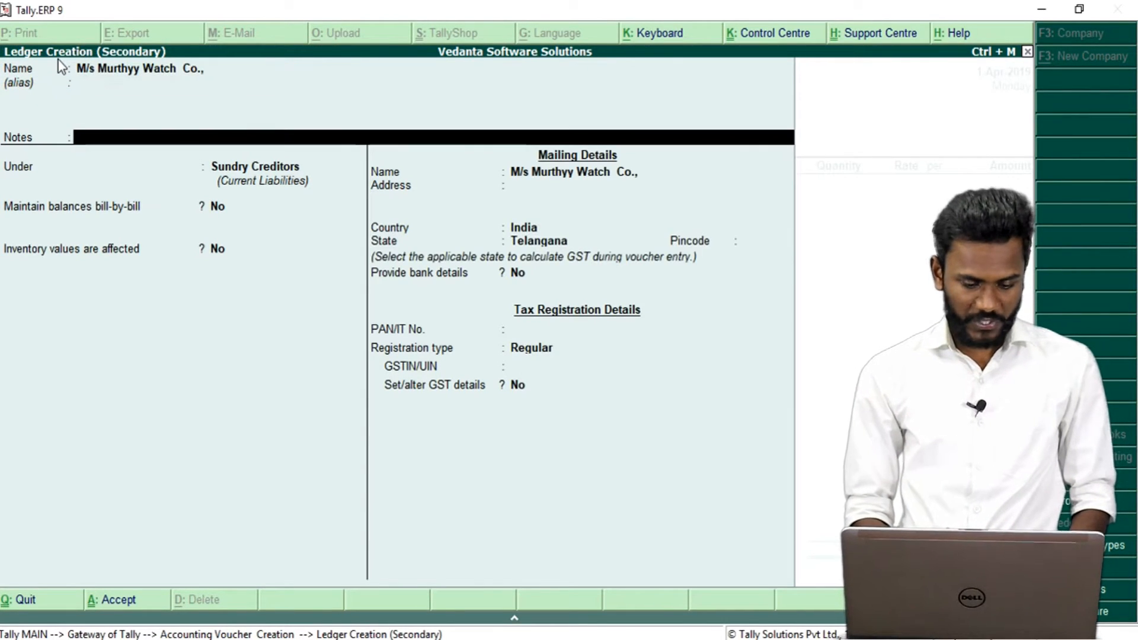
key(Return)
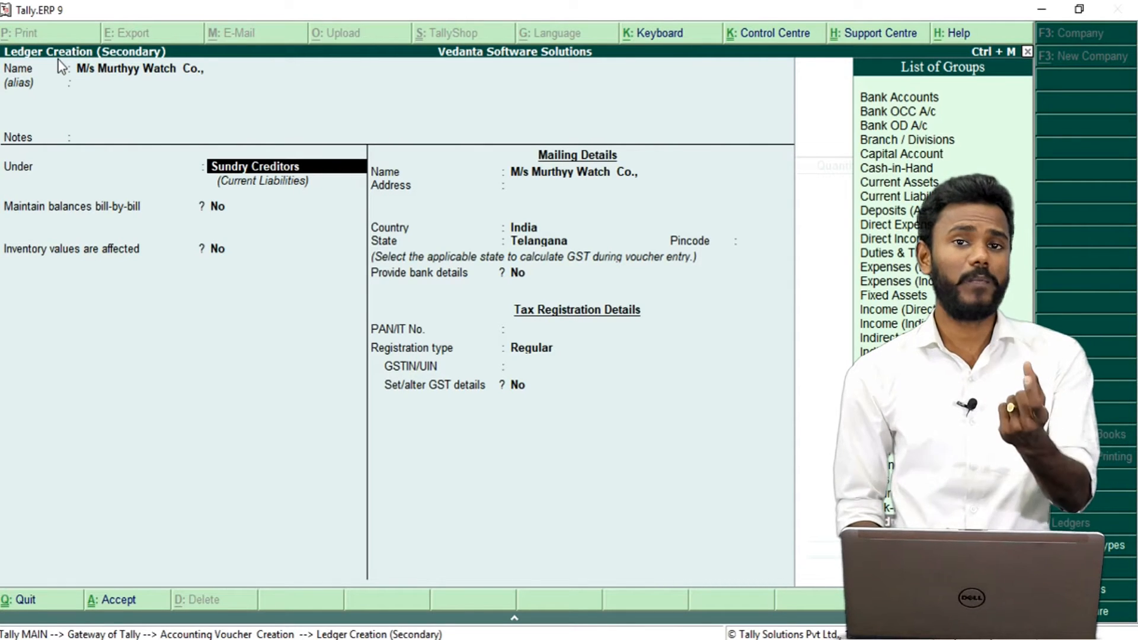
key(Return)
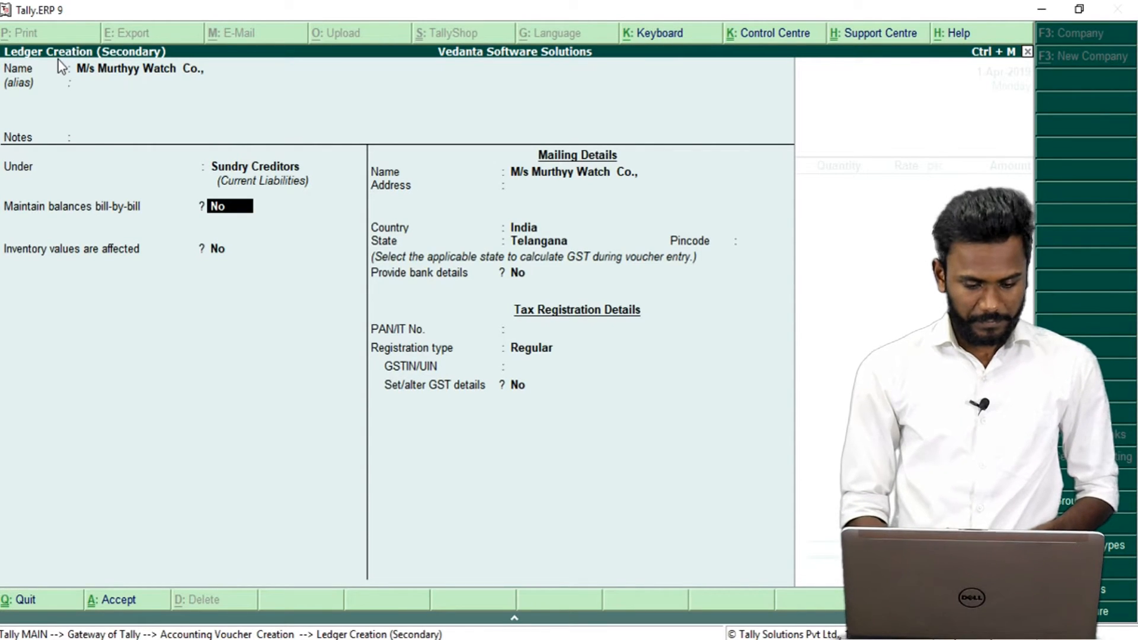
Keep bill-by-bill and inventory options at No, leave the supplier's state as Telangana without bank details, and enter the pincode.
key(Return)
key(Return)
key(Return)
key(Return)
key(Return)
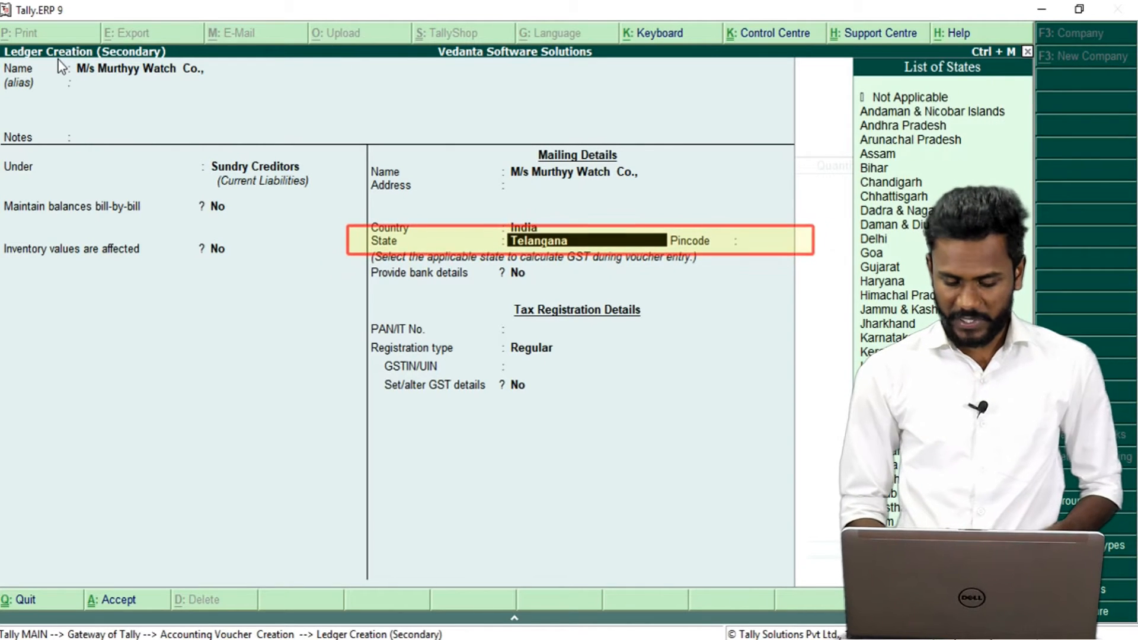
key(Return)
text(50000)
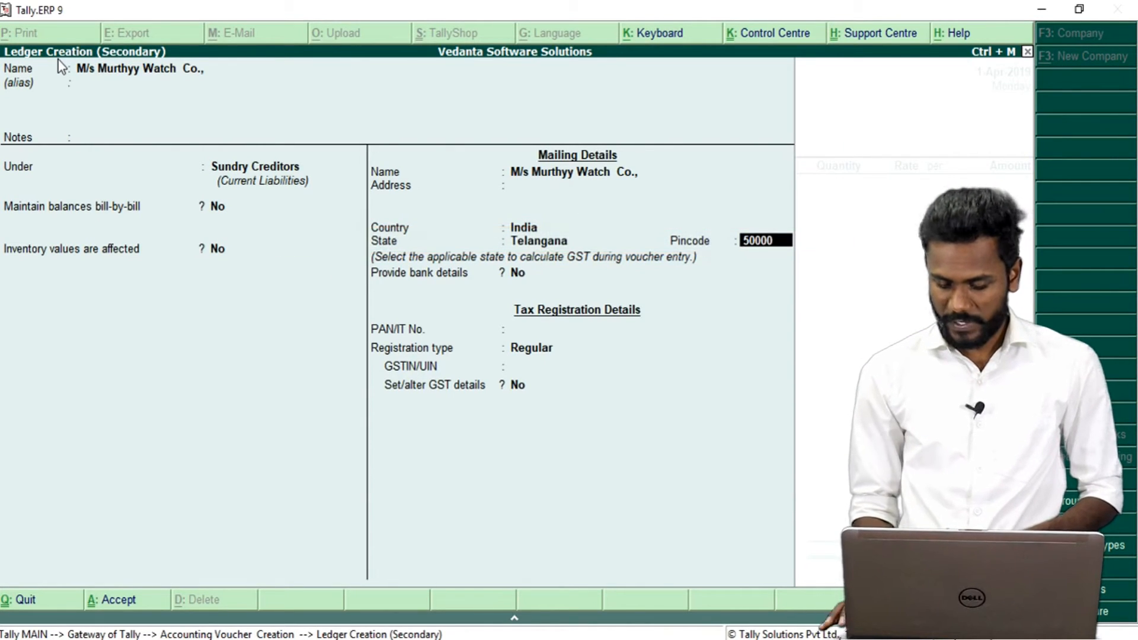
text(3)
key(Return)
key(Return)
key(Return)
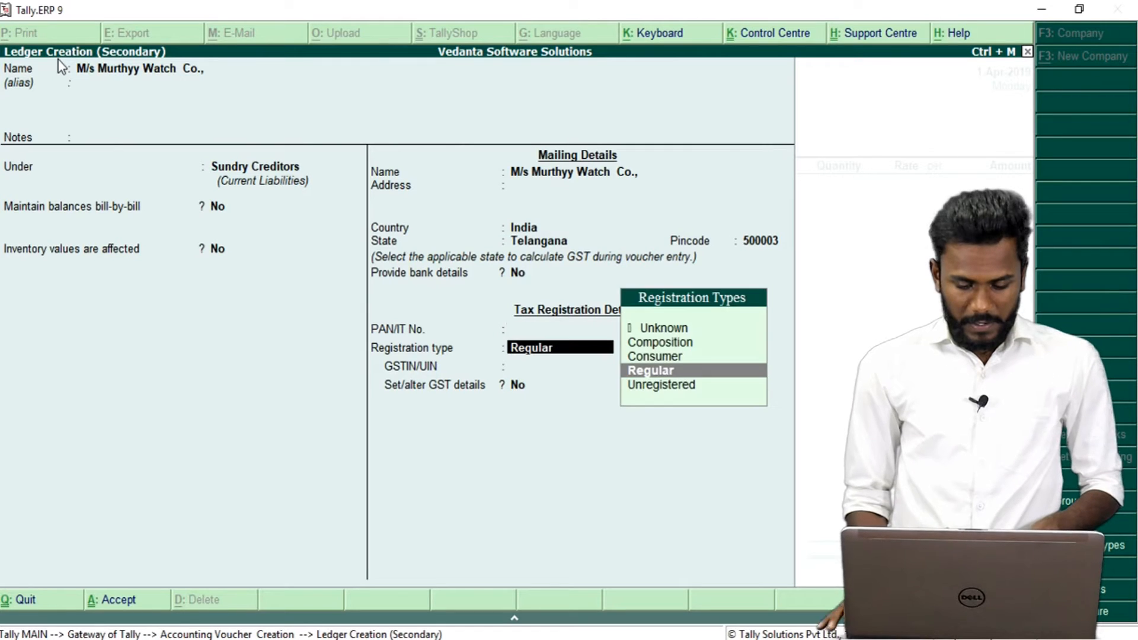
Set the supplier's registration type to Regular, enter a placeholder GSTIN/UIN, and save the ledger with GST details left at No.
key(Return)
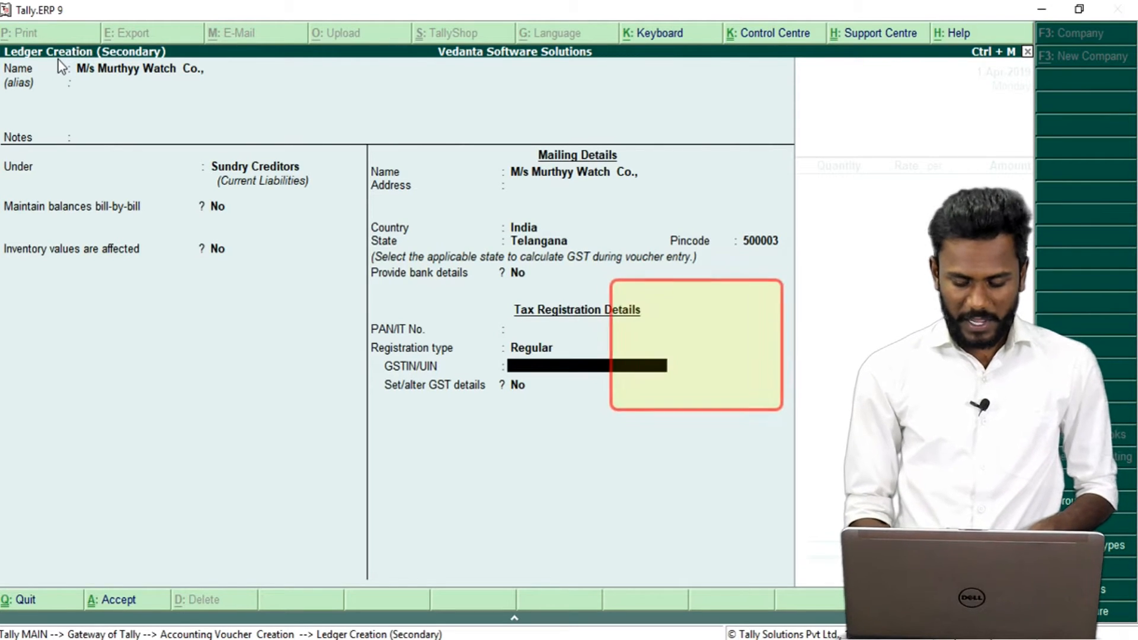
key(BackSpace)
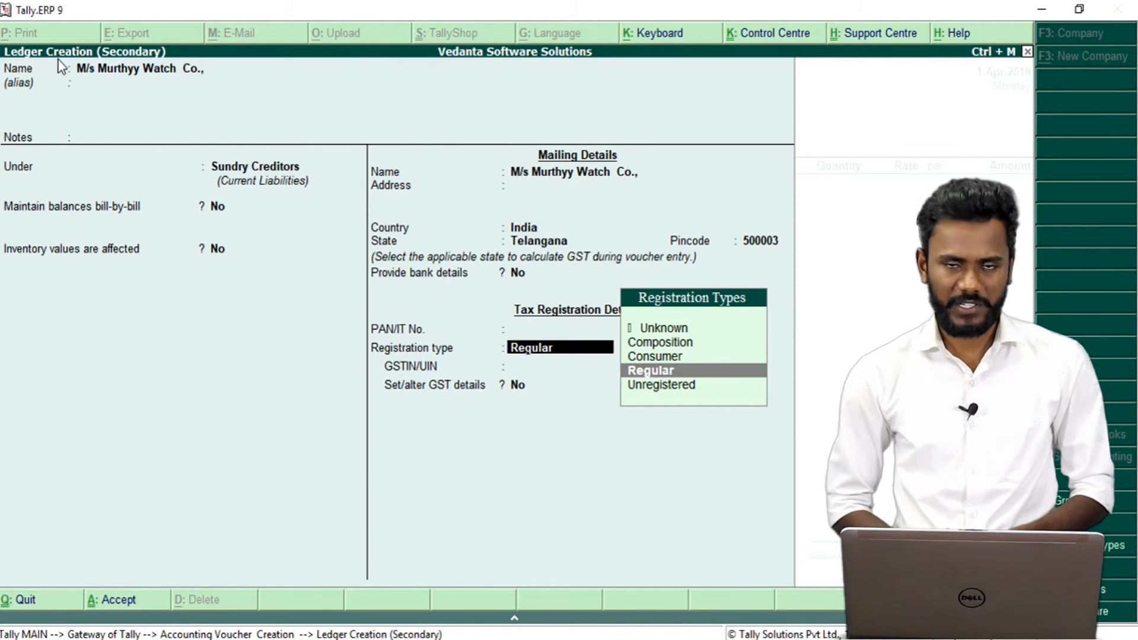
key(Return)
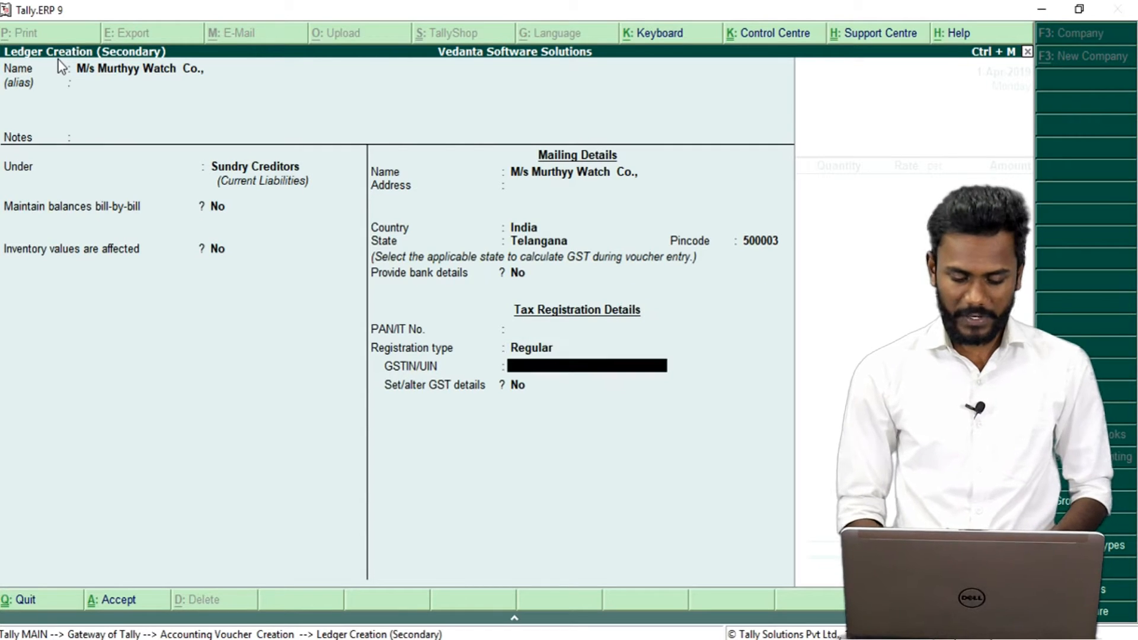
text(XXXXXXXXXXXXXXX)
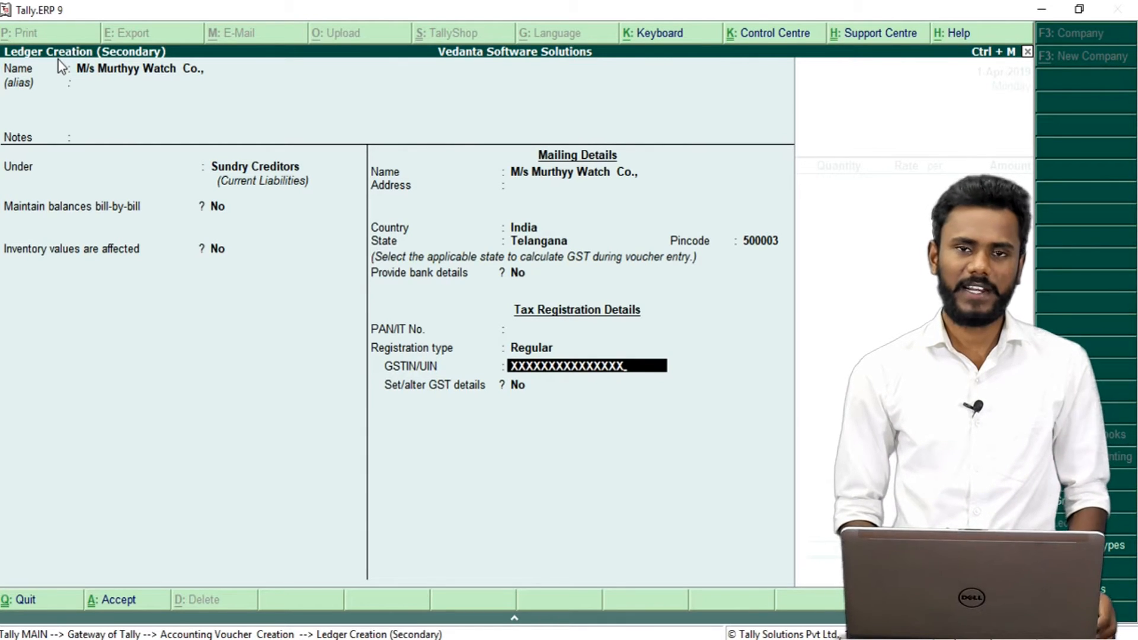
key(ctrl+a)
key(Return)
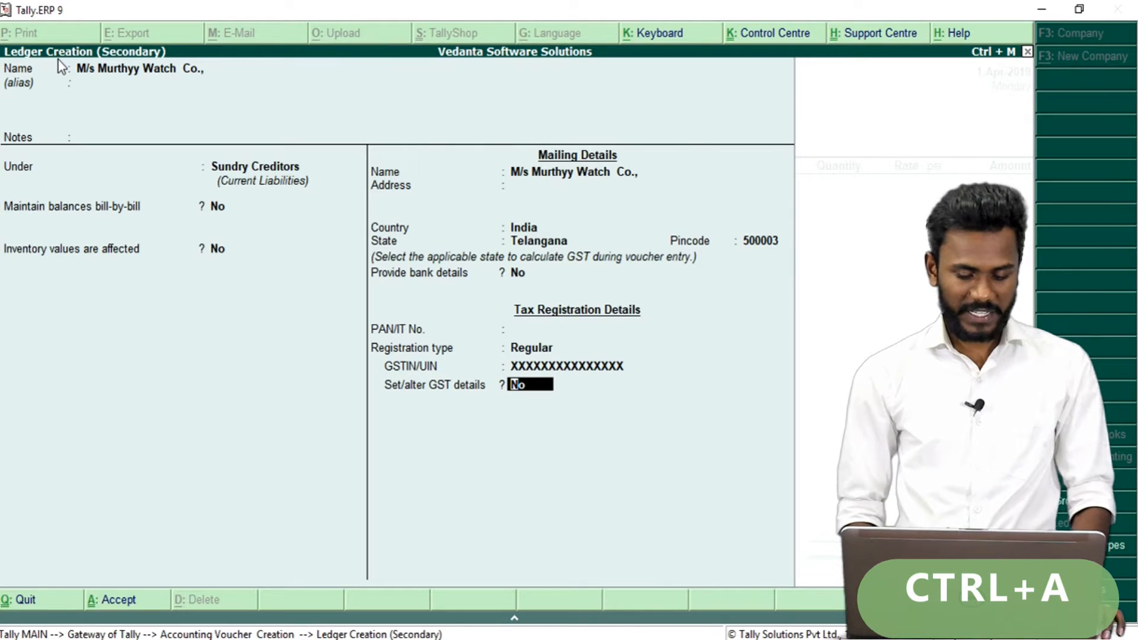
key(ctrl+a)
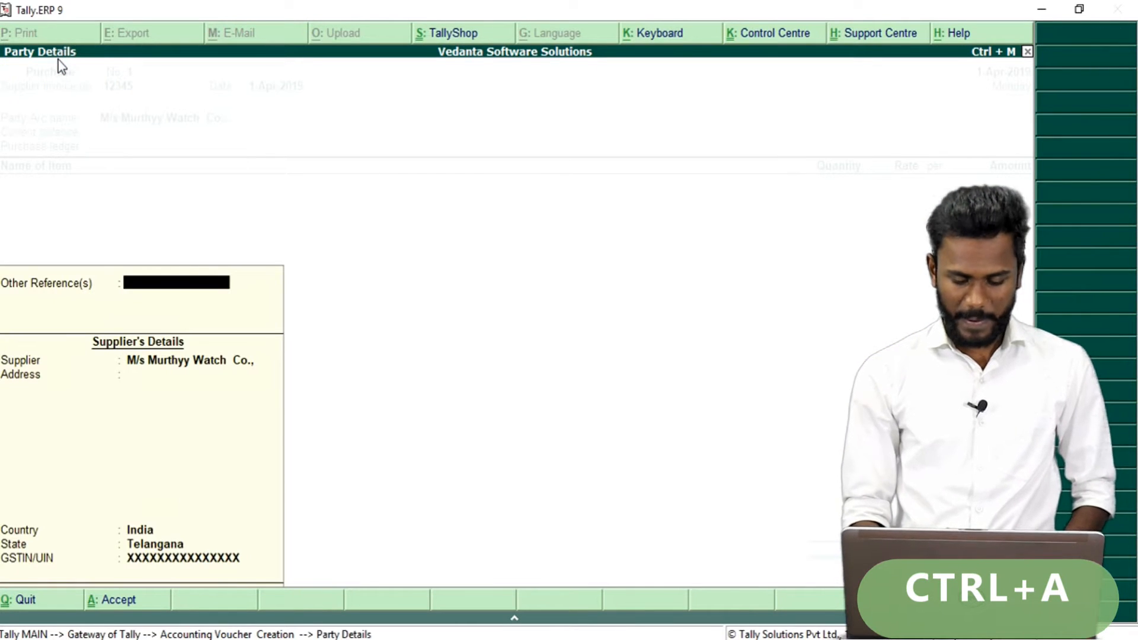
Confirm the supplier's party details for the purchase voucher without adding other references.
key(Escape)
key(Return)
key(Return)
key(Return)
key(Return)
key(Return)
key(Return)
key(ctrl+a)
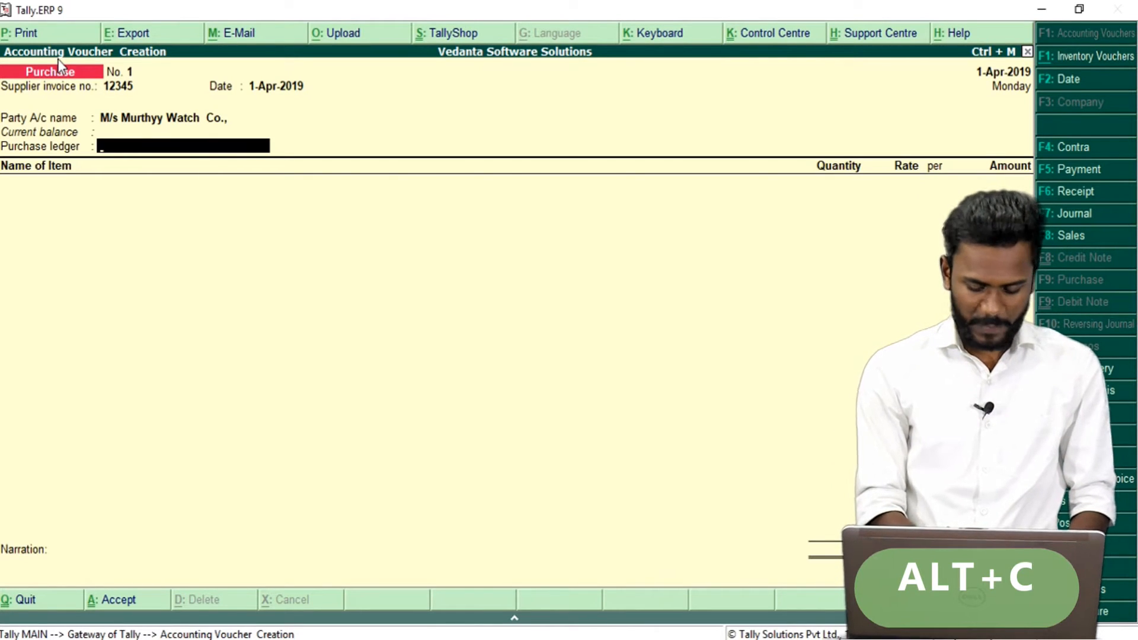
Begin a new ledger named Purchase from the voucher's purchase ledger field, leaving the alias empty.
key(alt+c)
text(Purcha)
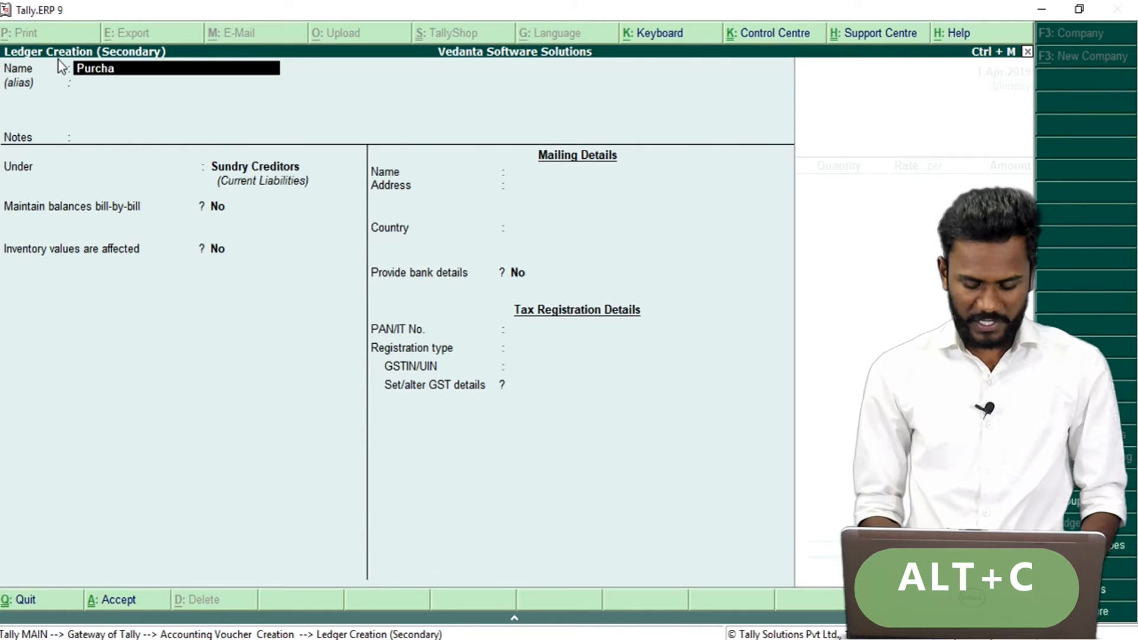
text(se)
key(Return)
key(Return)
text(Pu)
key(Return)
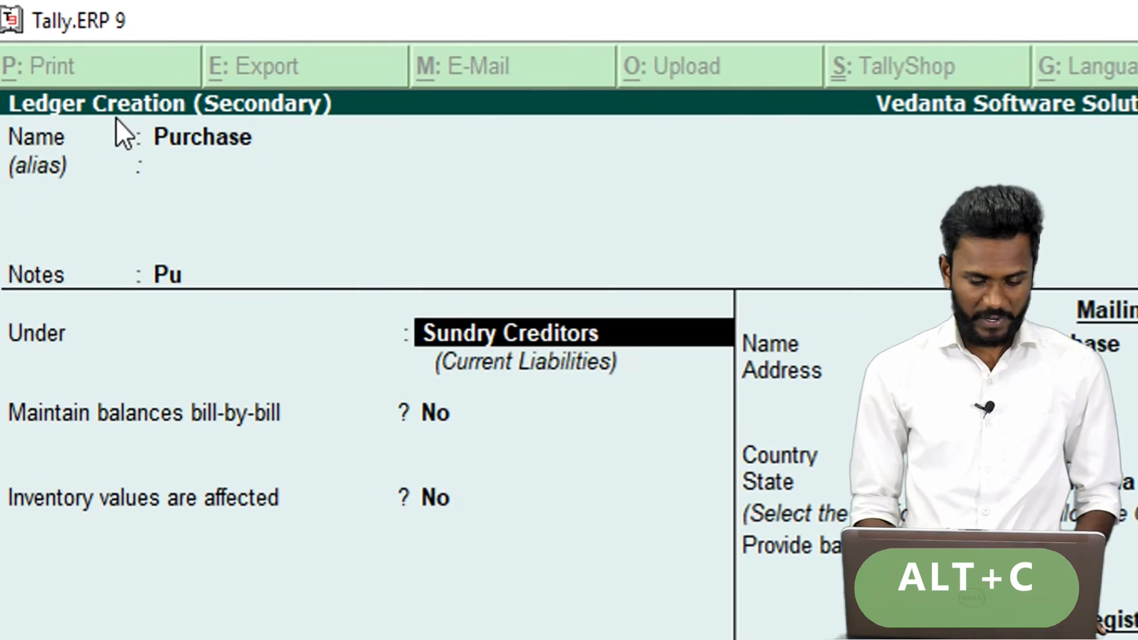
key(BackSpace)
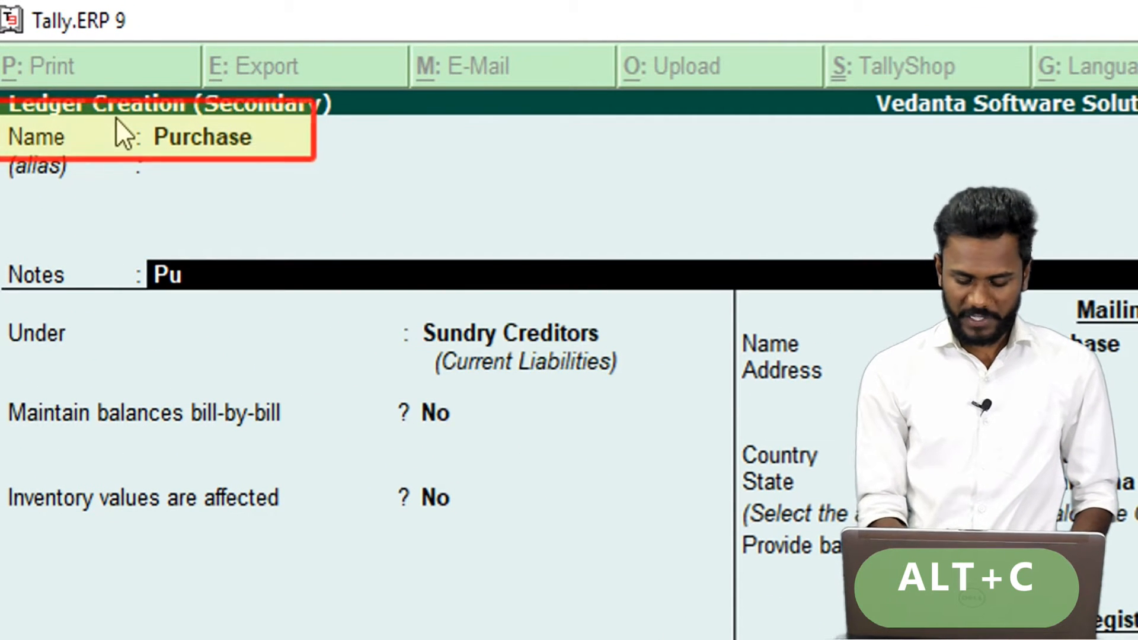
key(Return)
key(BackSpace)
key(BackSpace)
key(BackSpace)
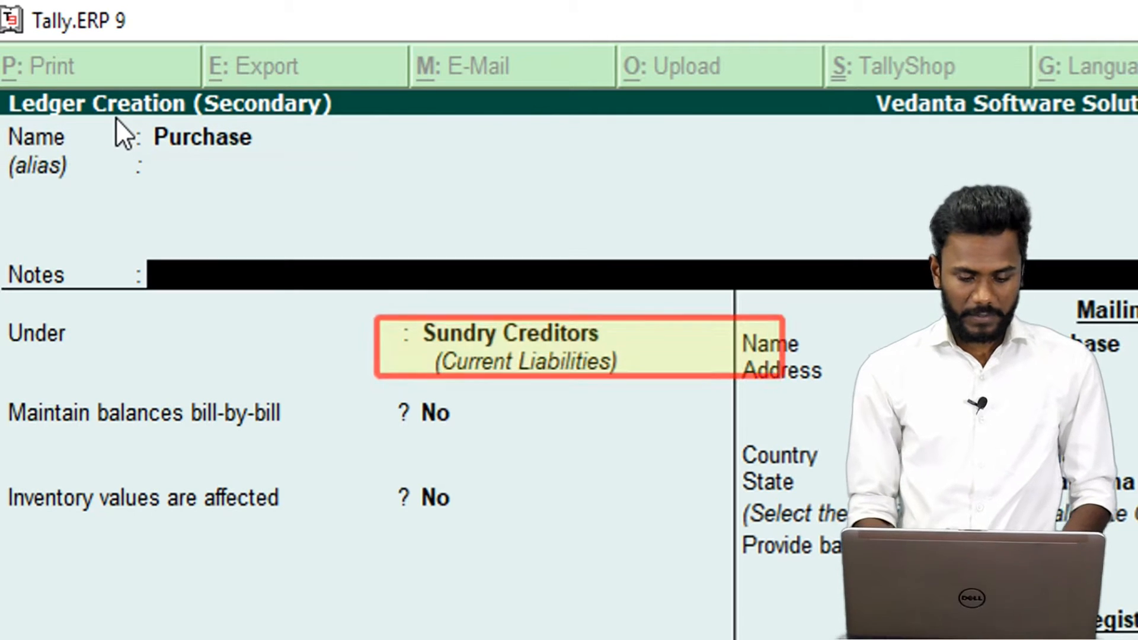
Place the ledger under Purchase Accounts, keeping inventory values affected at Yes, ledger type Not Applicable and GST Applicable.
key(Return)
text(Pu)
key(Return)
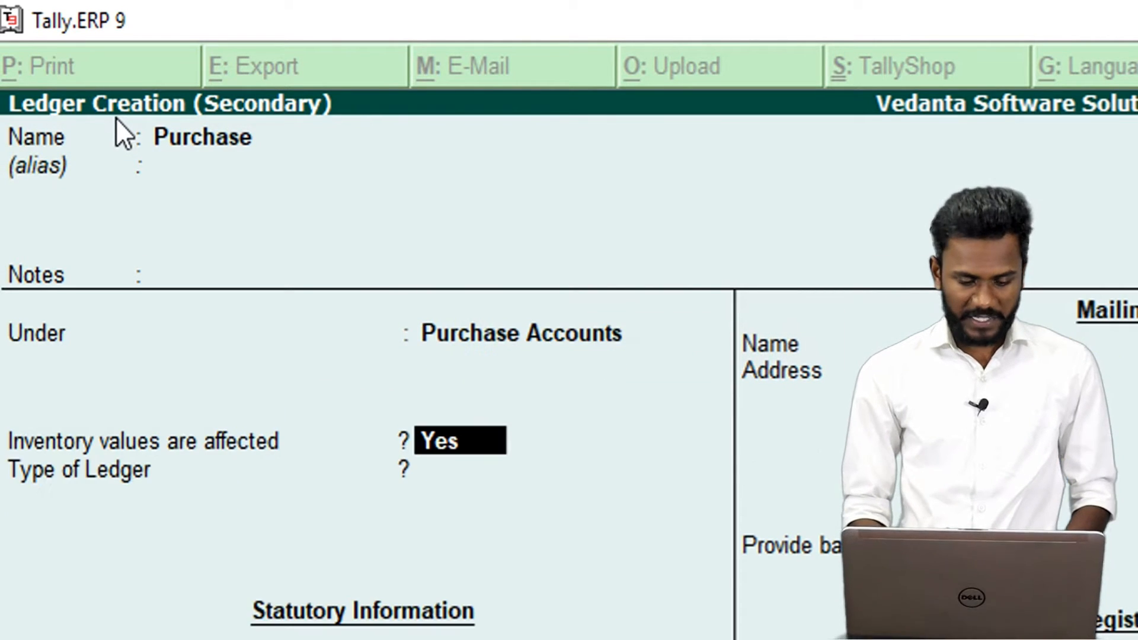
key(Return)
key(Return)
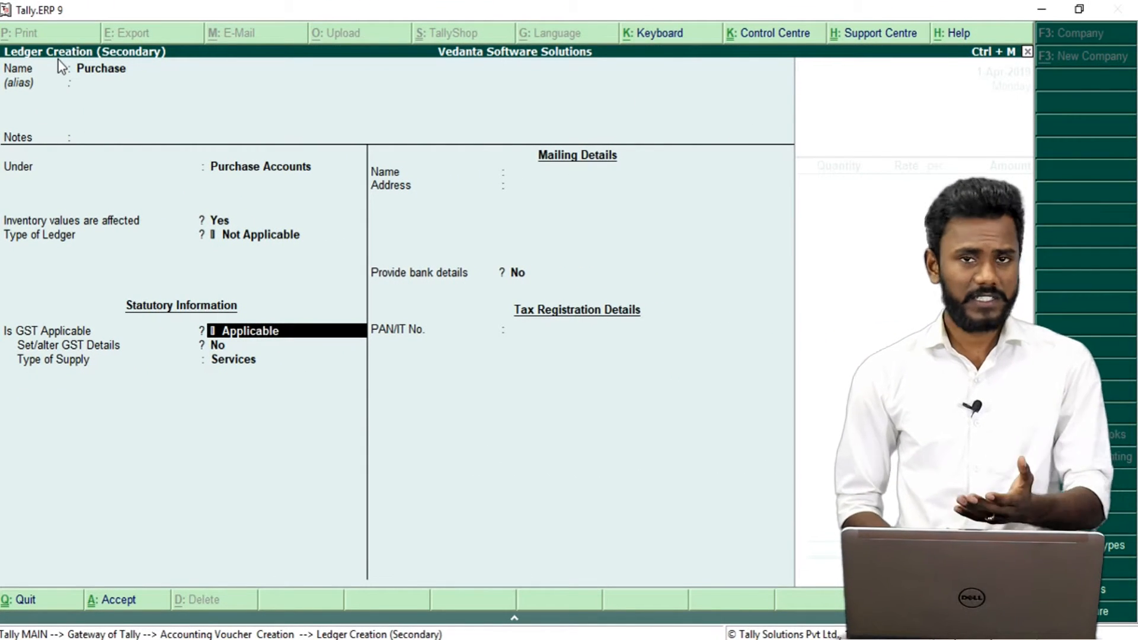
key(Return)
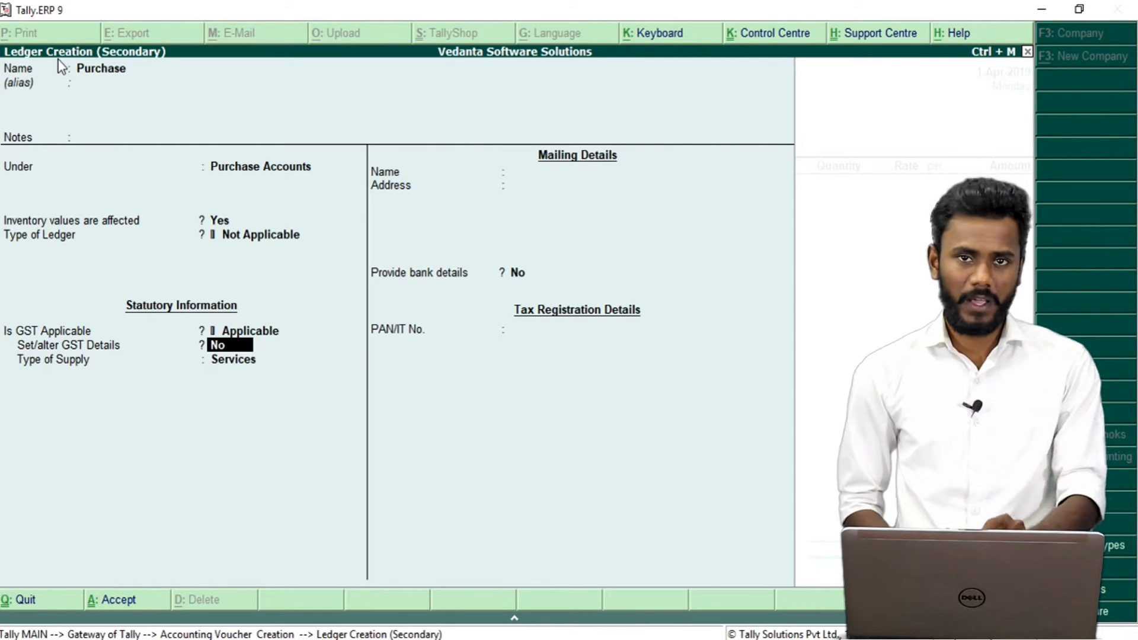
Enable GST details for the Purchase ledger to view the tax rate form, close it unchanged, and set the option back to No.
key(y)
key(Return)
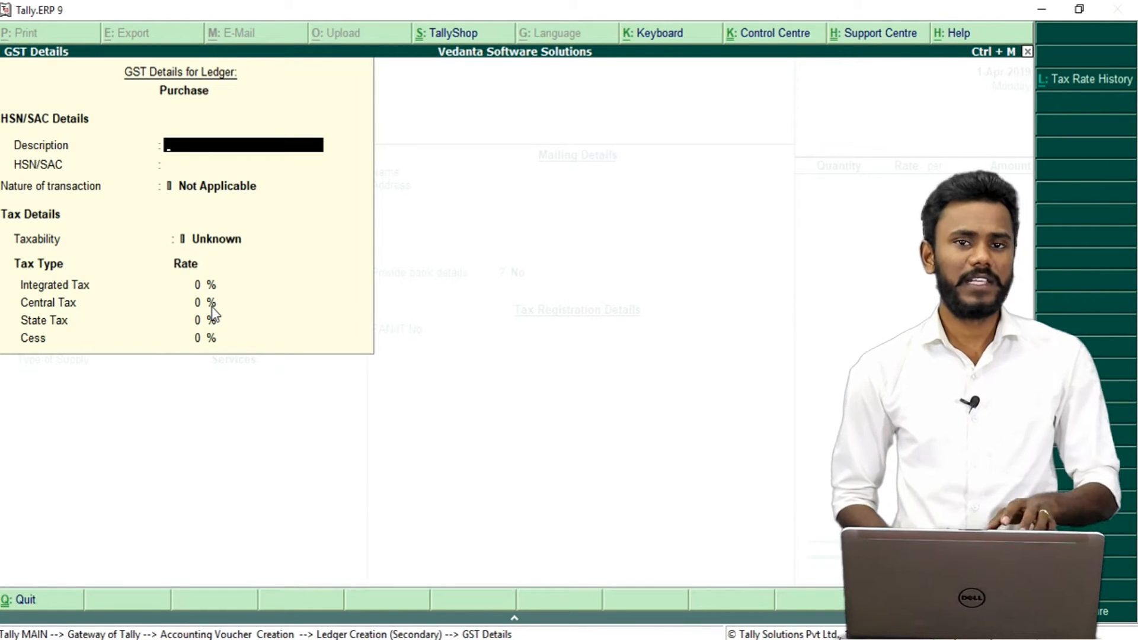
key(Escape)
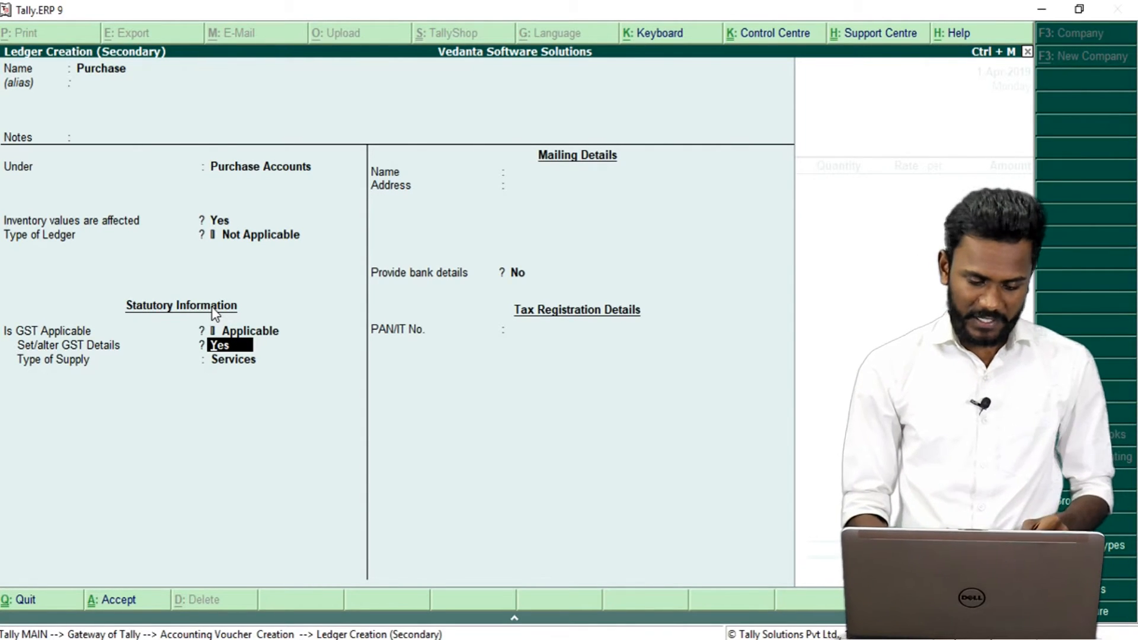
key(Return)
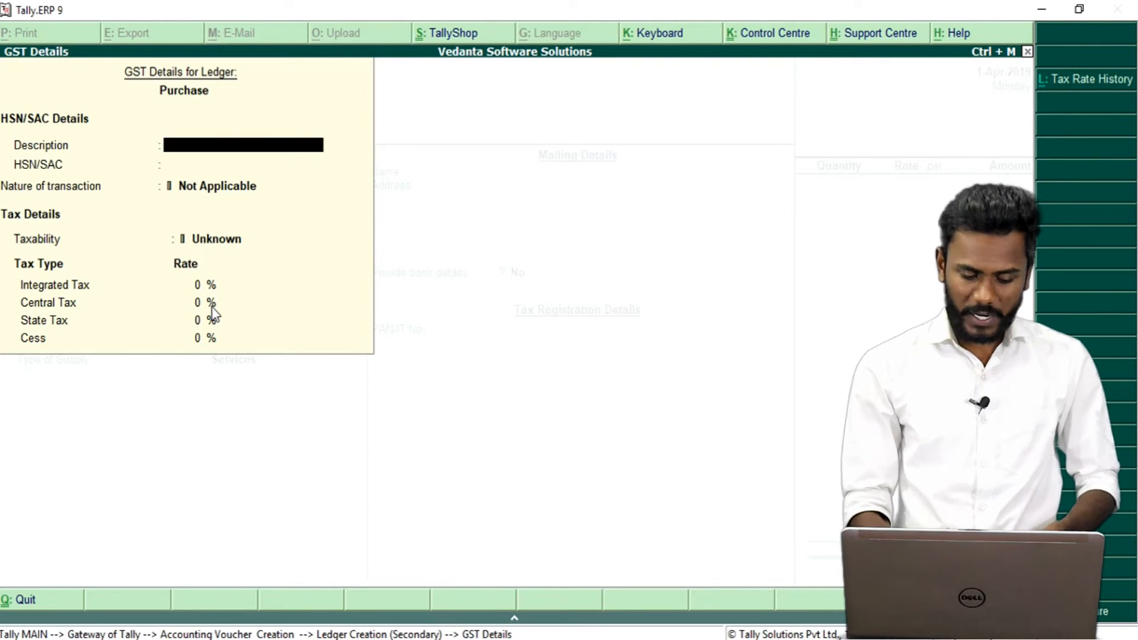
key(Escape)
key(BackSpace)
key(Return)
text(no)
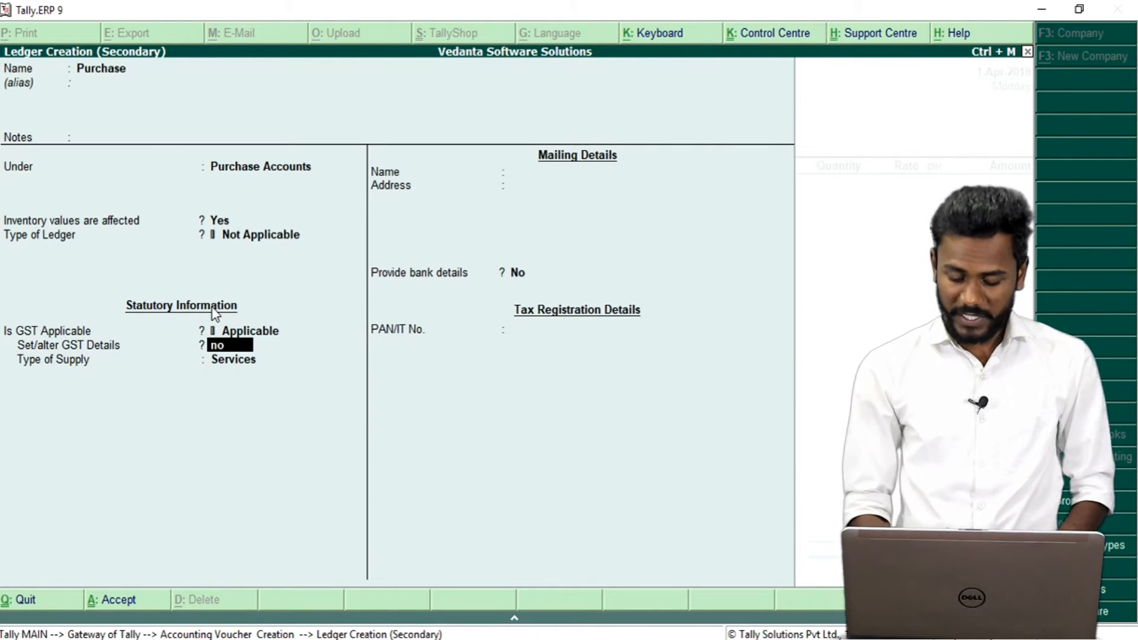
key(Return)
key(BackSpace)
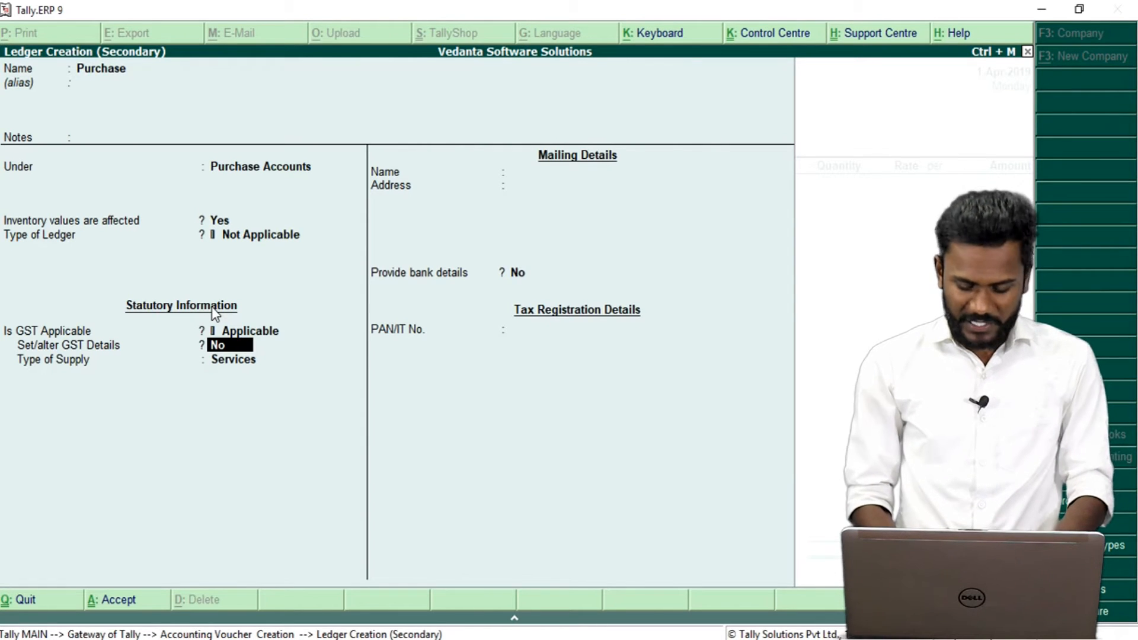
Set the Purchase ledger's type of supply to Goods and save the ledger.
key(Return)
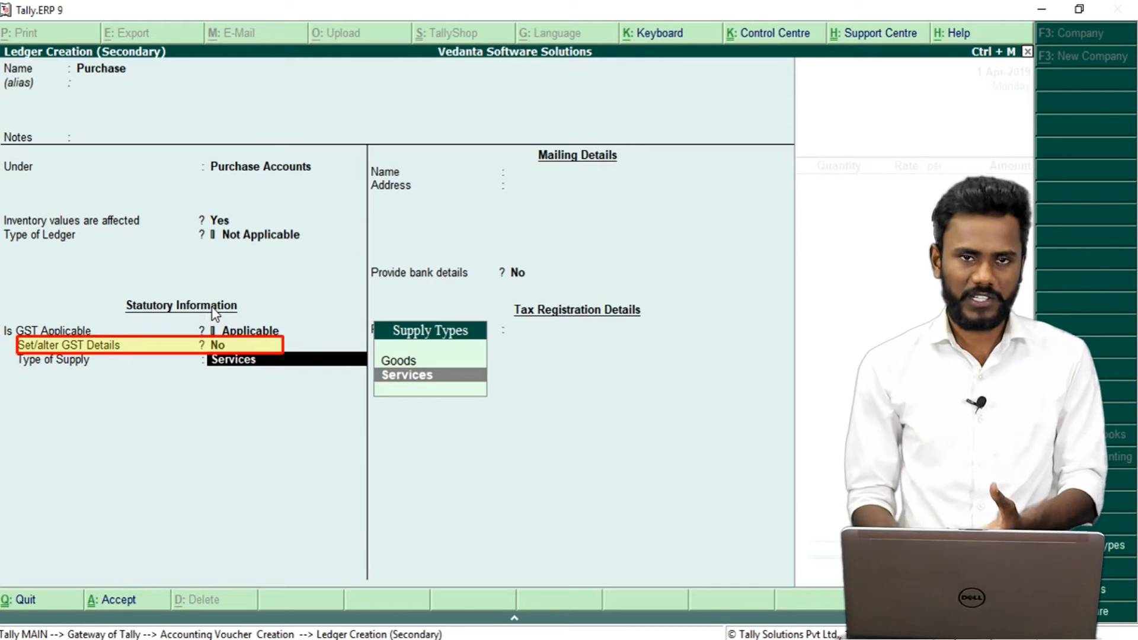
key(Up)
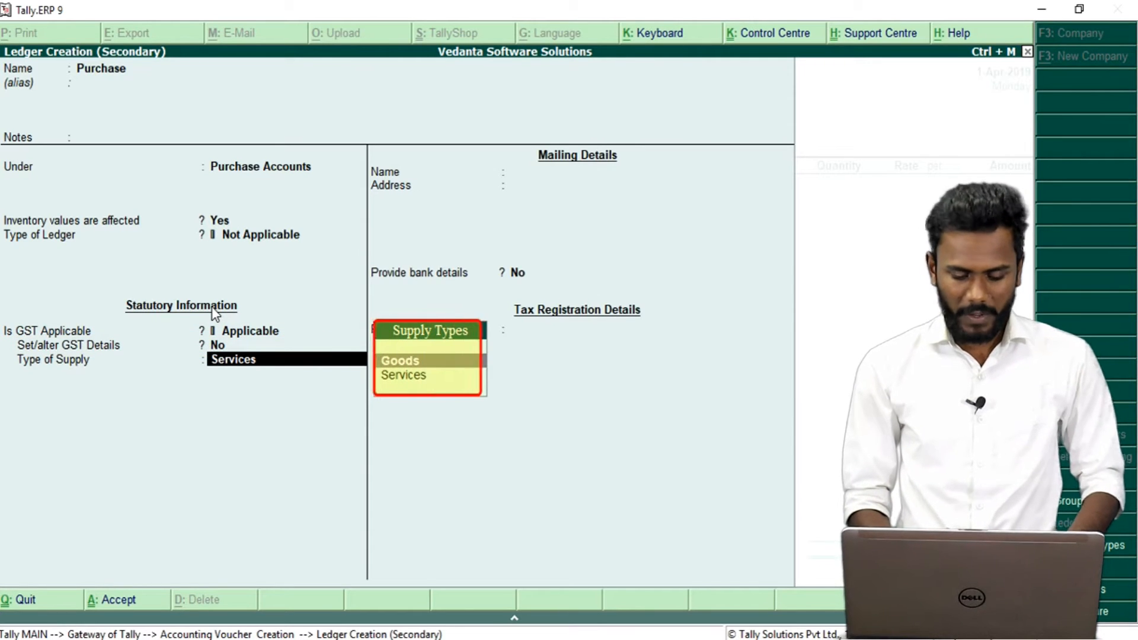
key(Return)
key(Return)
key(Return)
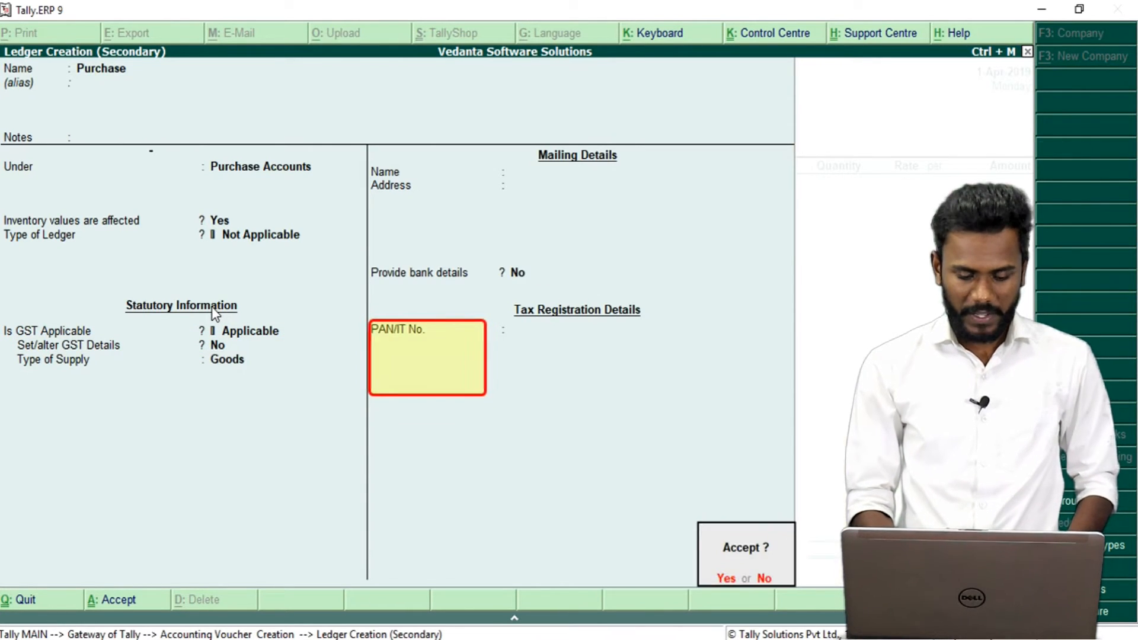
key(Return)
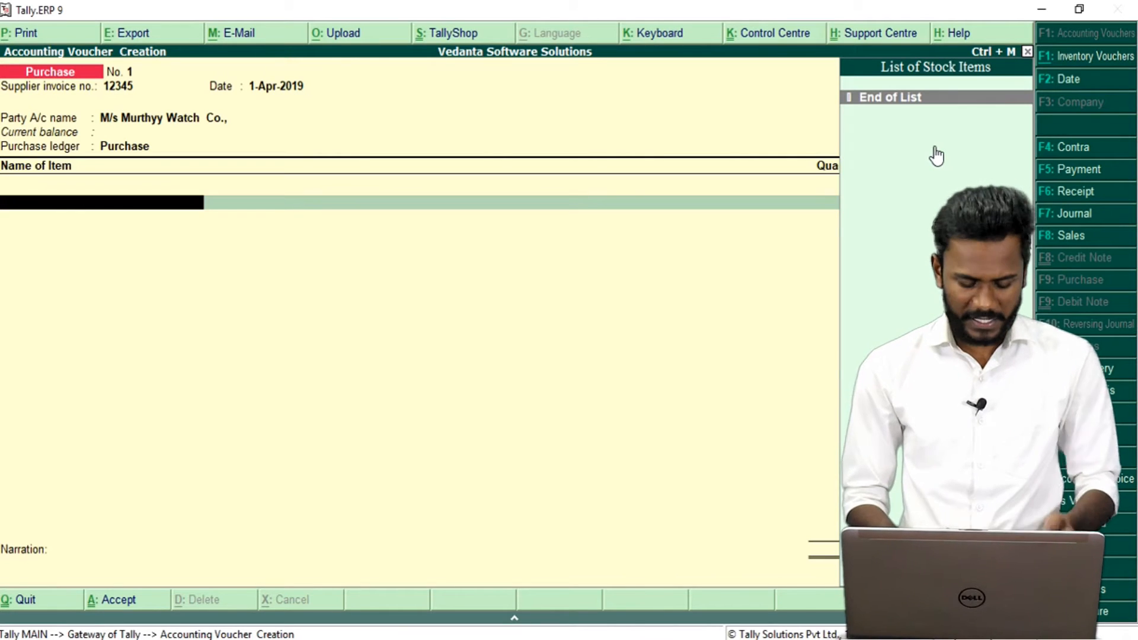
Begin a new stock item named Nokia Watchs from the voucher's item field, leaving the alias empty and placing it under Primary.
key(alt+c)
text(Np)
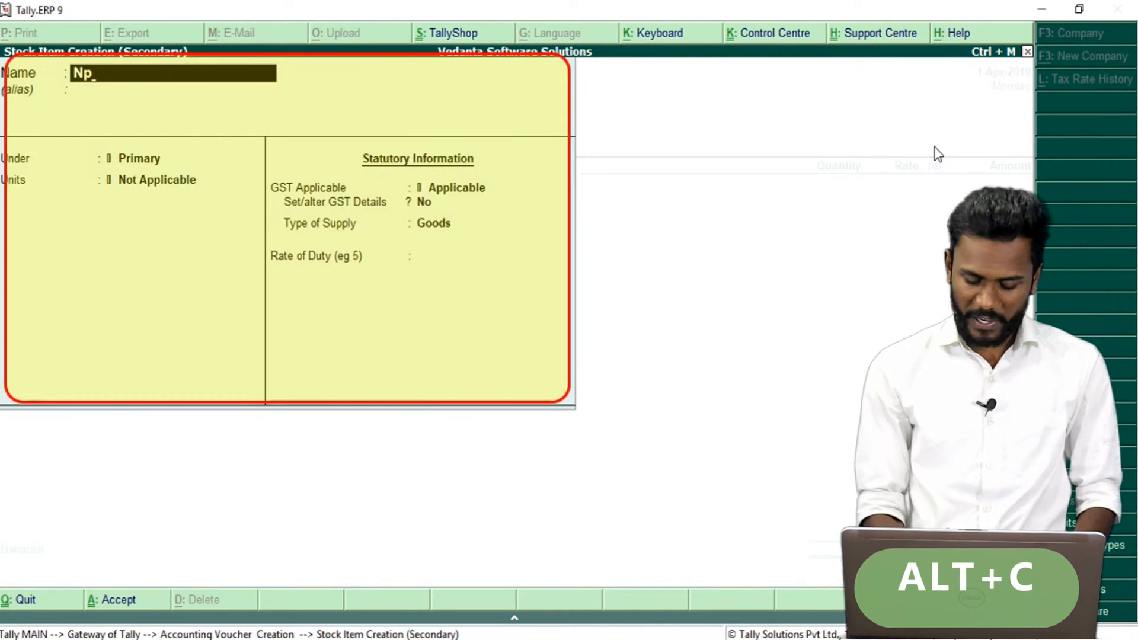
key(BackSpace)
text(o)
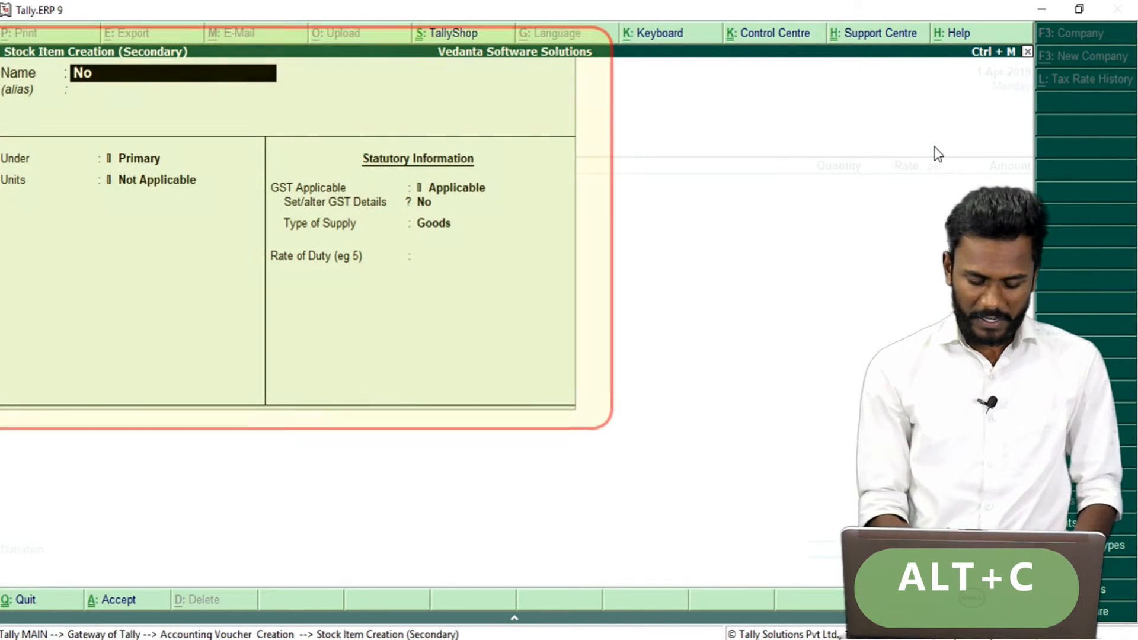
text(kia Watch)
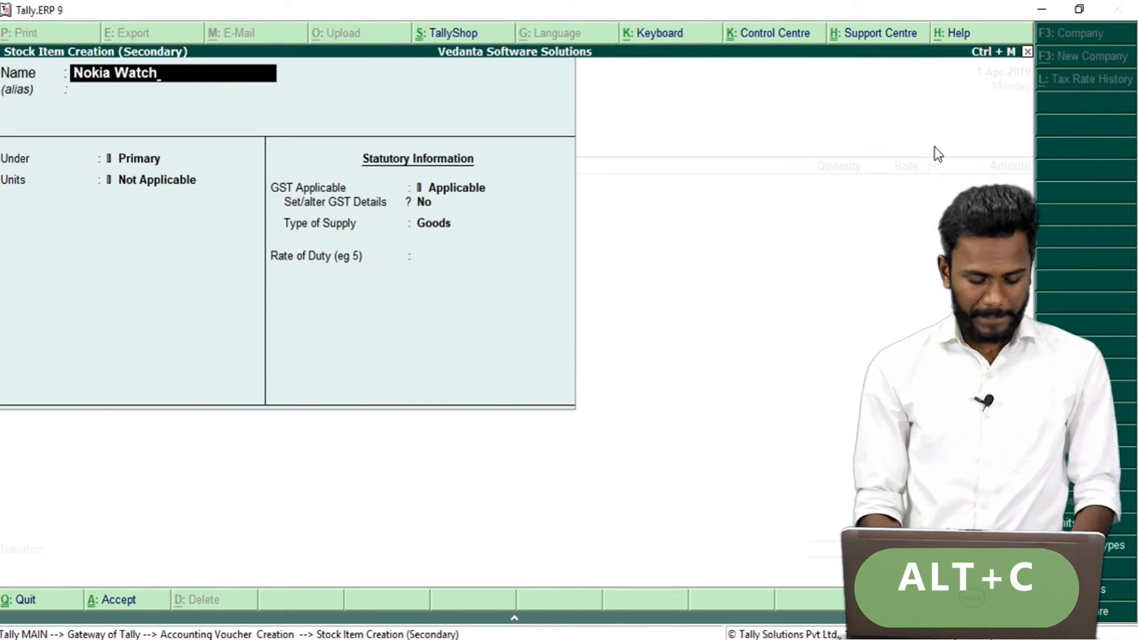
text(s)
key(Return)
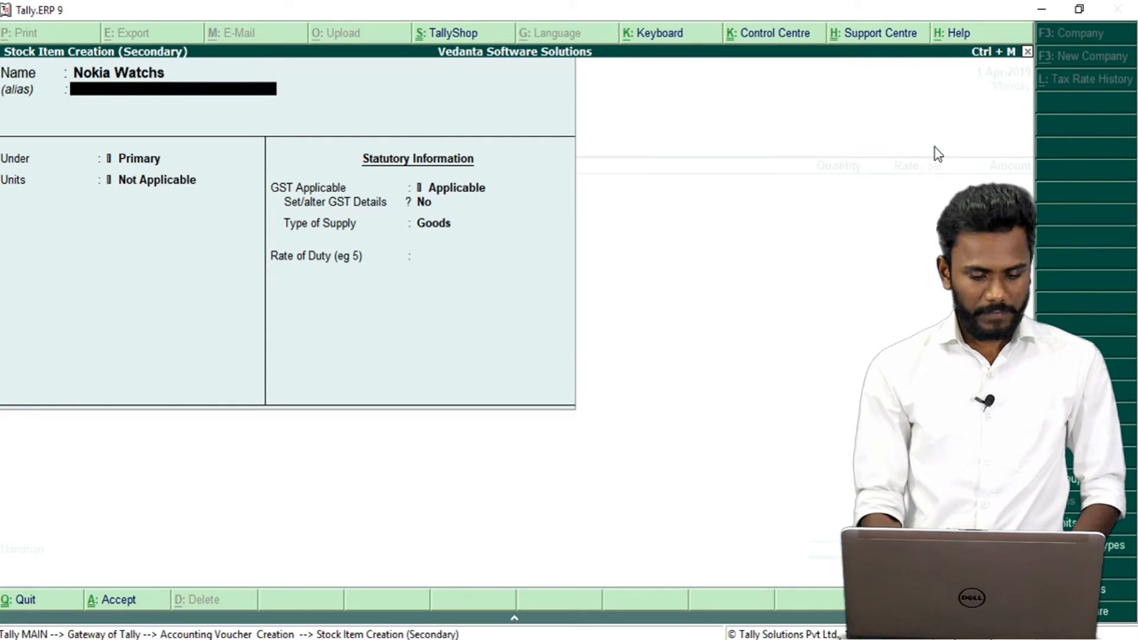
key(BackSpace)
key(Return)
key(Return)
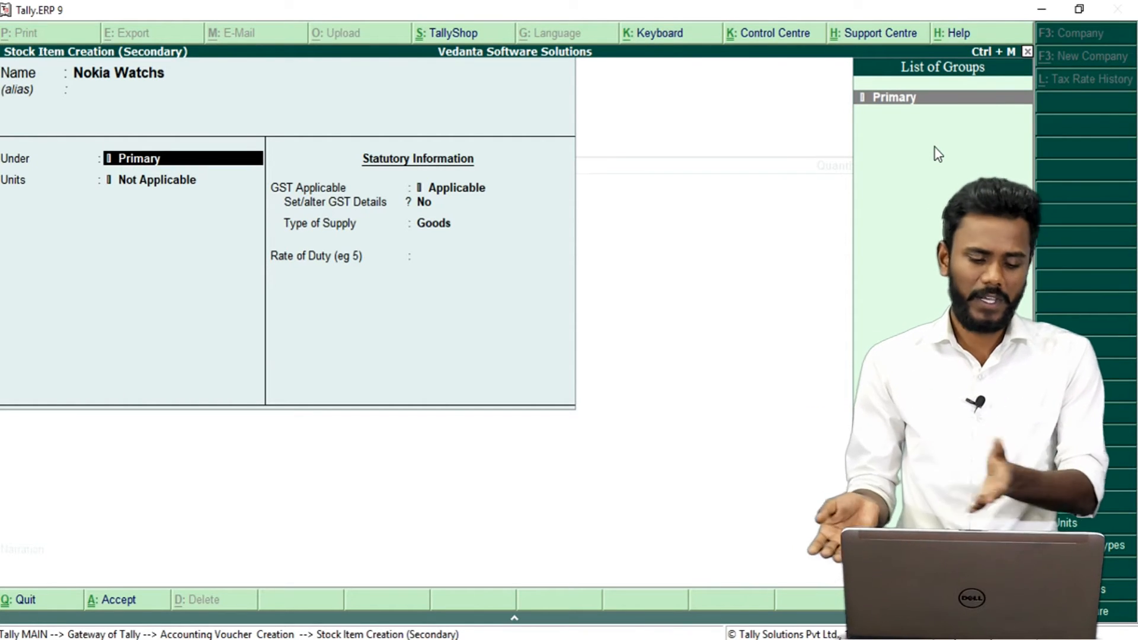
key(Return)
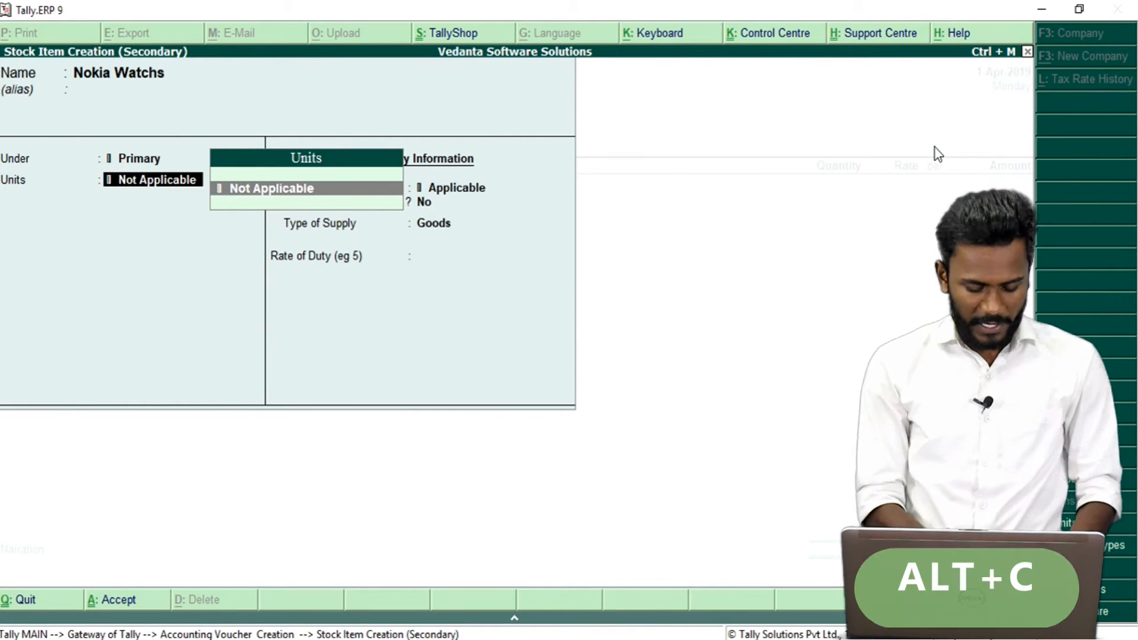
Create a simple unit for the stock item with symbol Nos and formal name Numbers.
key(alt+c)
text(No)
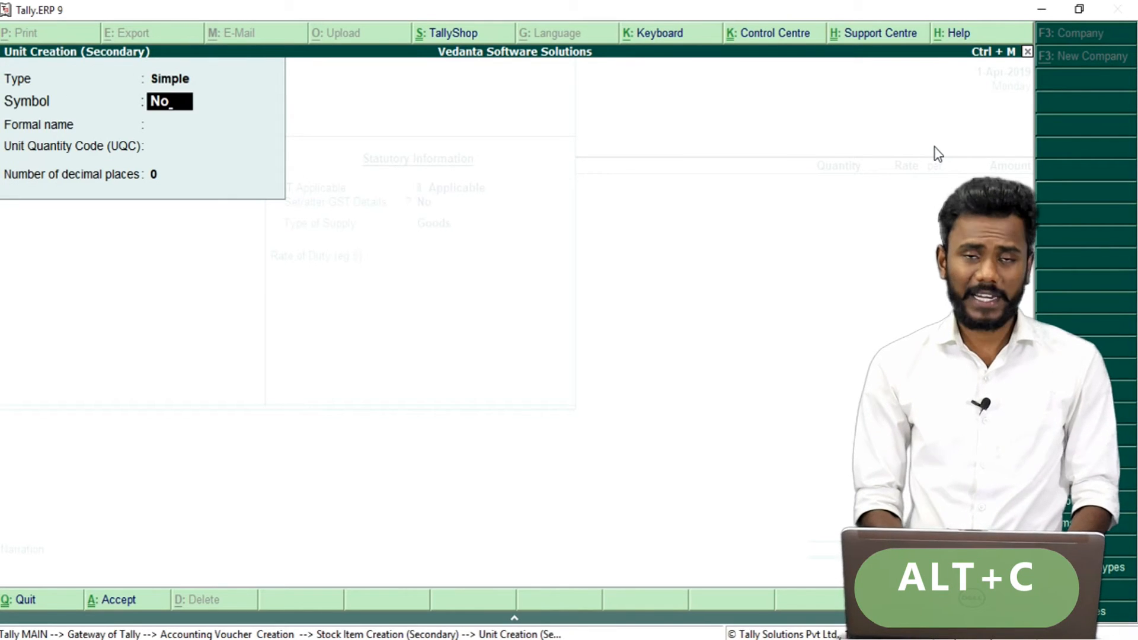
text(s)
key(Return)
text(Numbers)
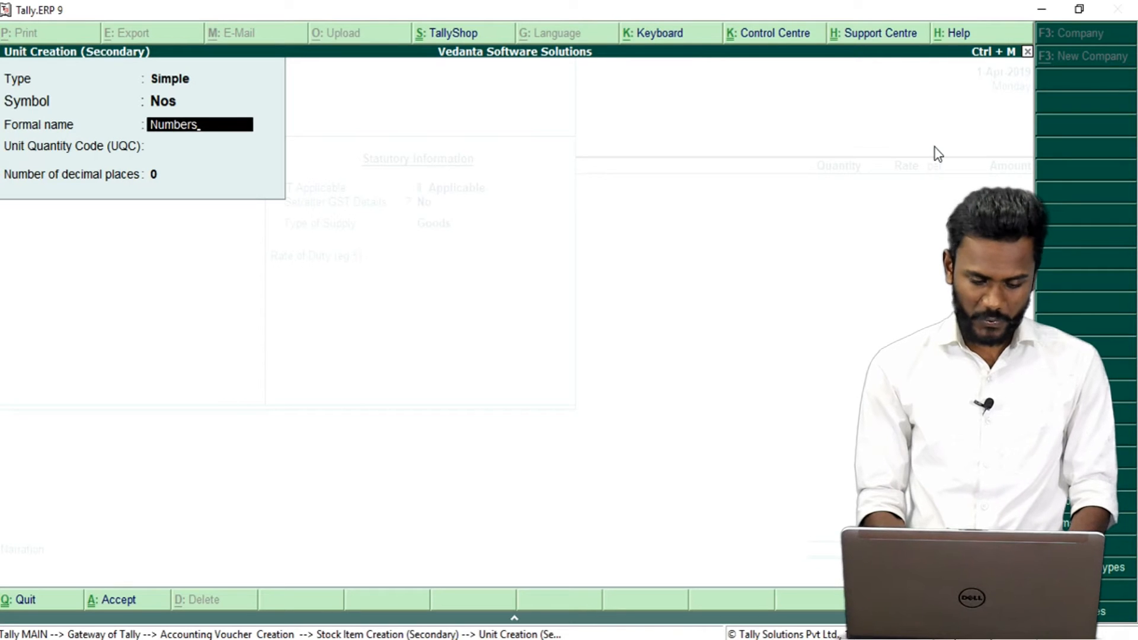
key(Return)
key(BackSpace)
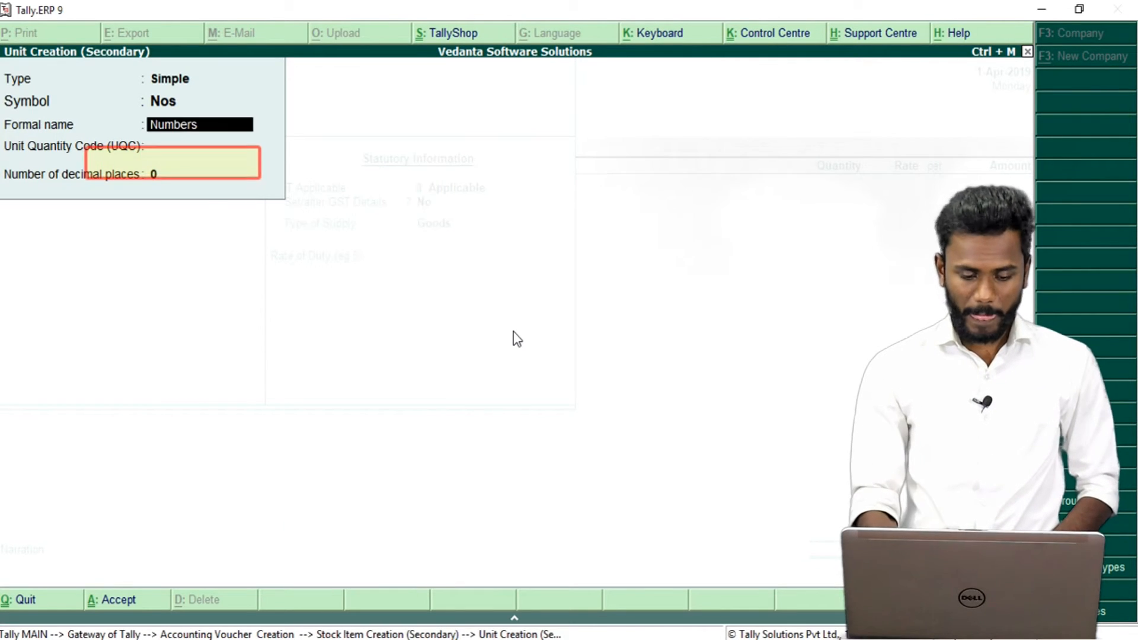
Set the unit's quantity code to NOS-NUMBERS, keep 0 decimal places, and save the unit.
key(Return)
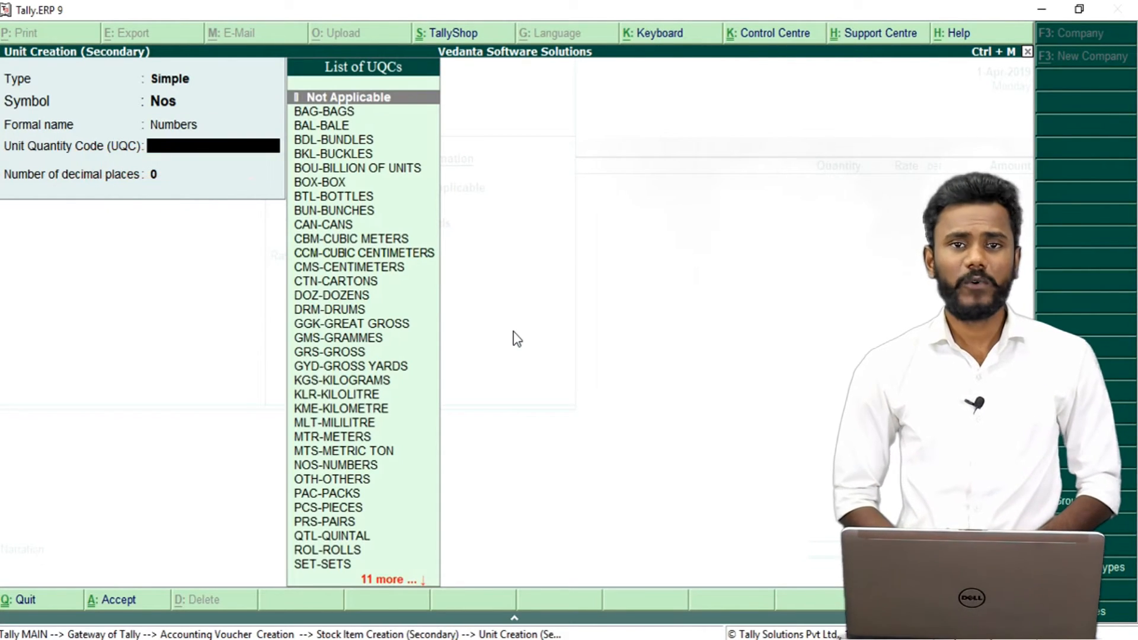
text(nos)
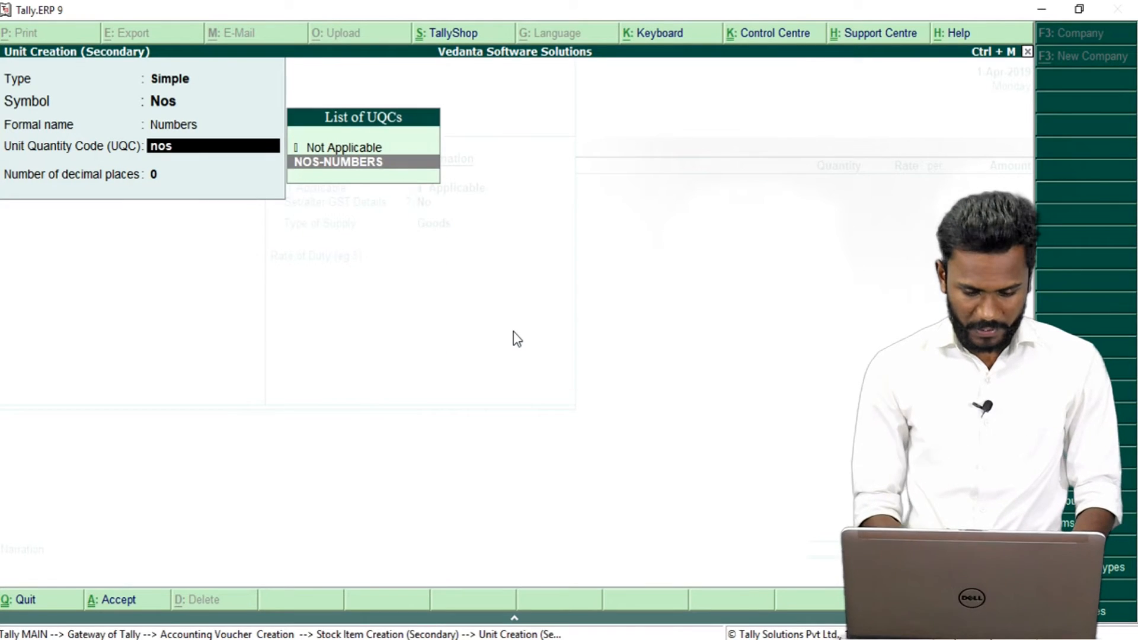
key(Return)
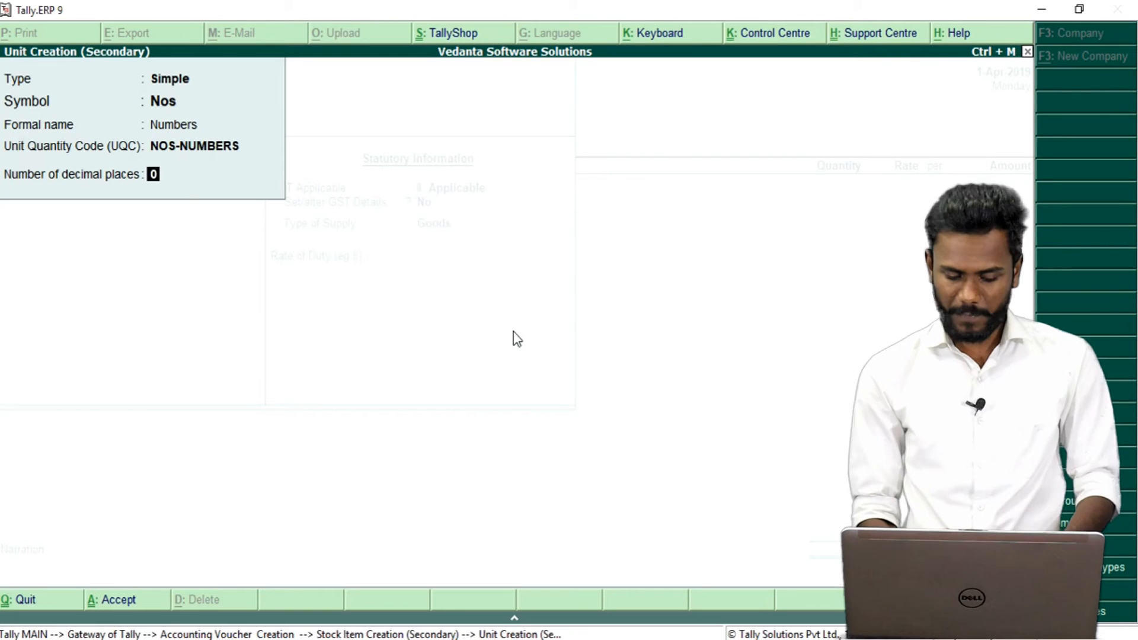
key(Return)
key(y)
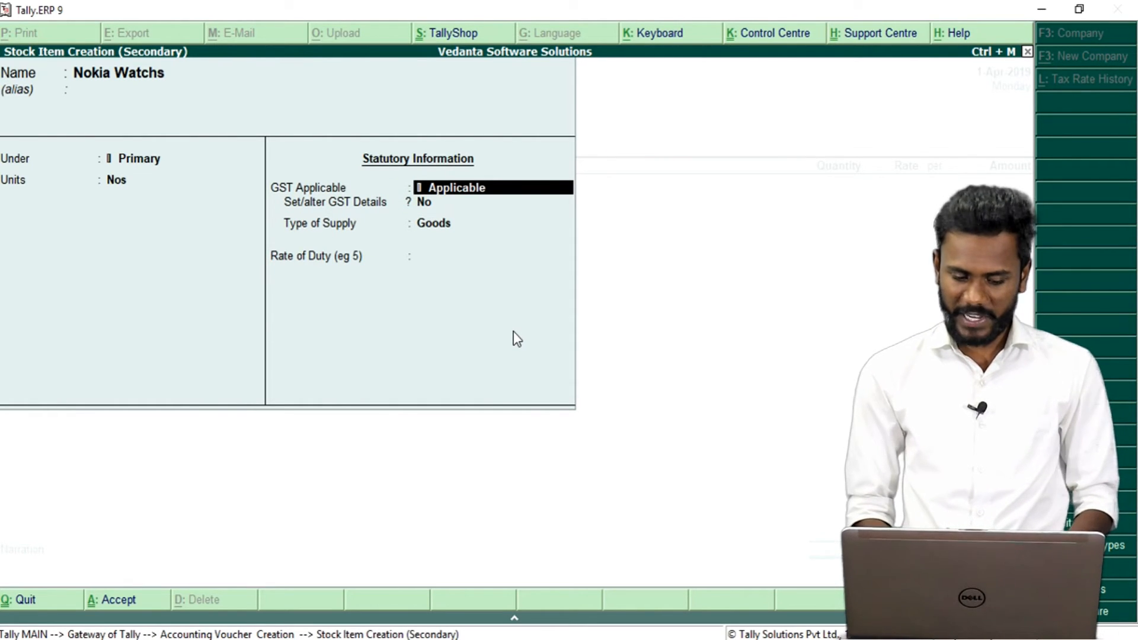
Keep GST Applicable for the Nokia Watchs item and set its GST details option to Yes to open the details form.
key(Return)
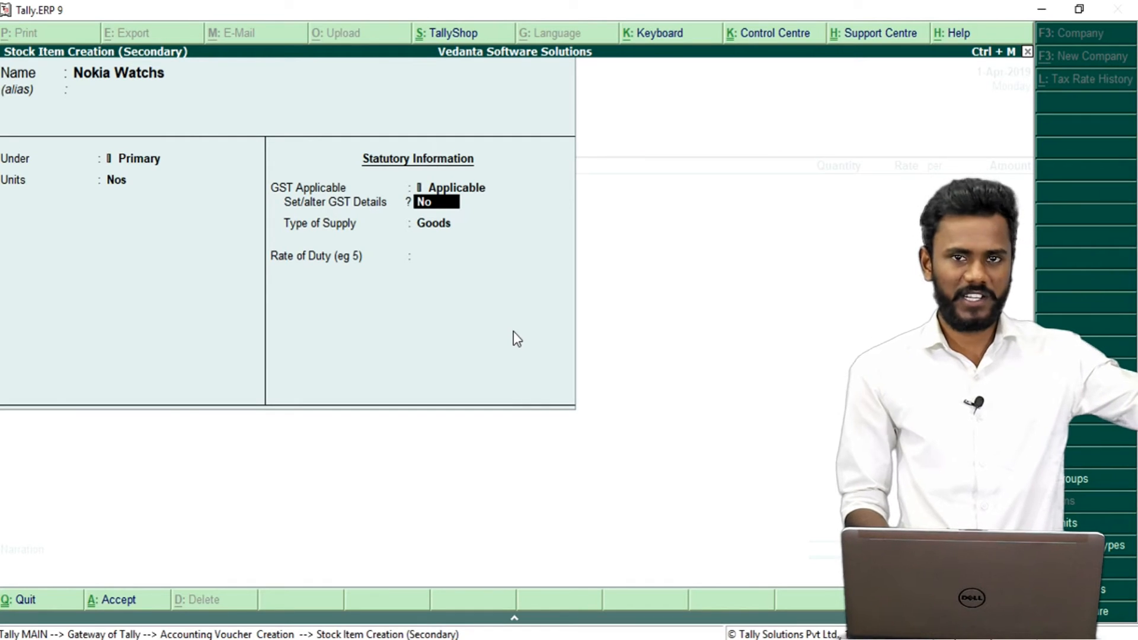
text(yes)
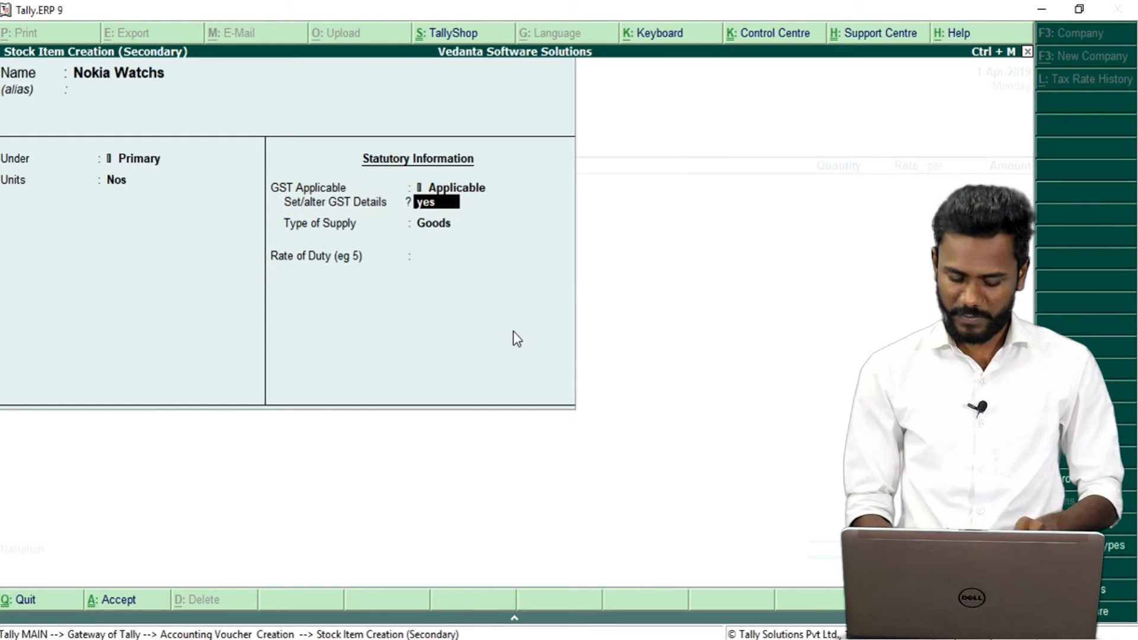
key(Return)
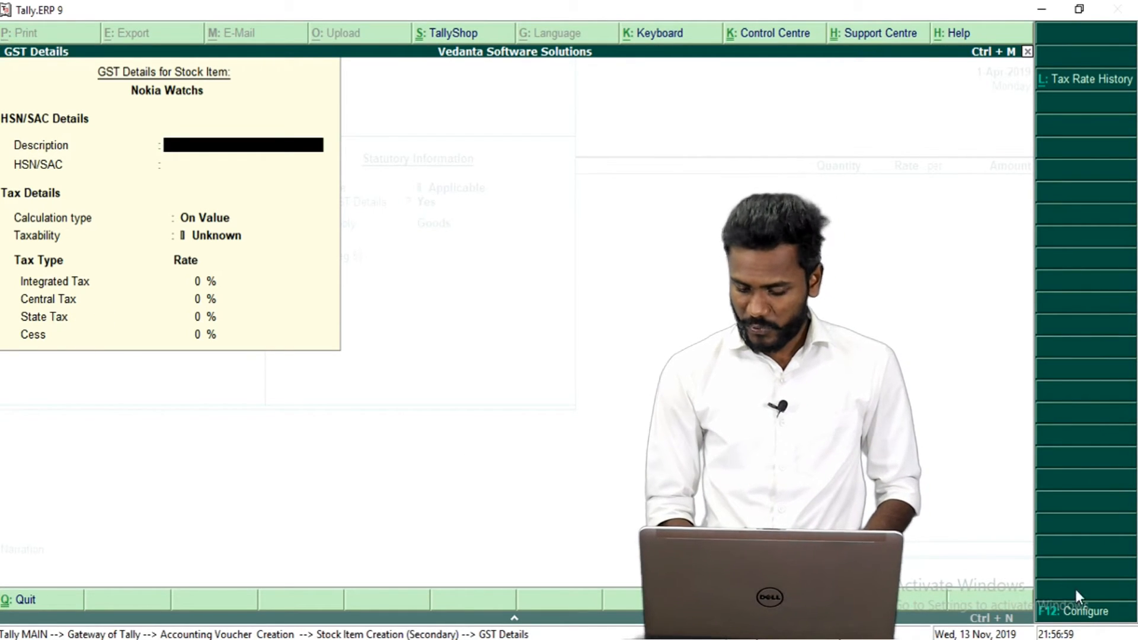
Set Show all GST tax types to No in the GST details configuration.
click(1106, 614)
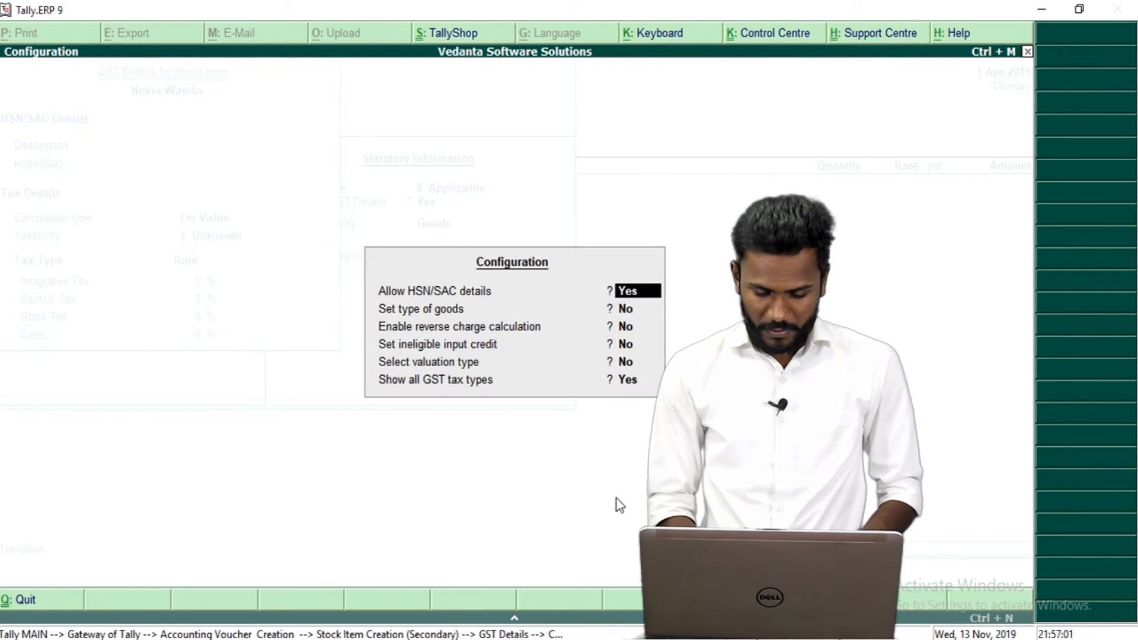
click(632, 381)
key(n)
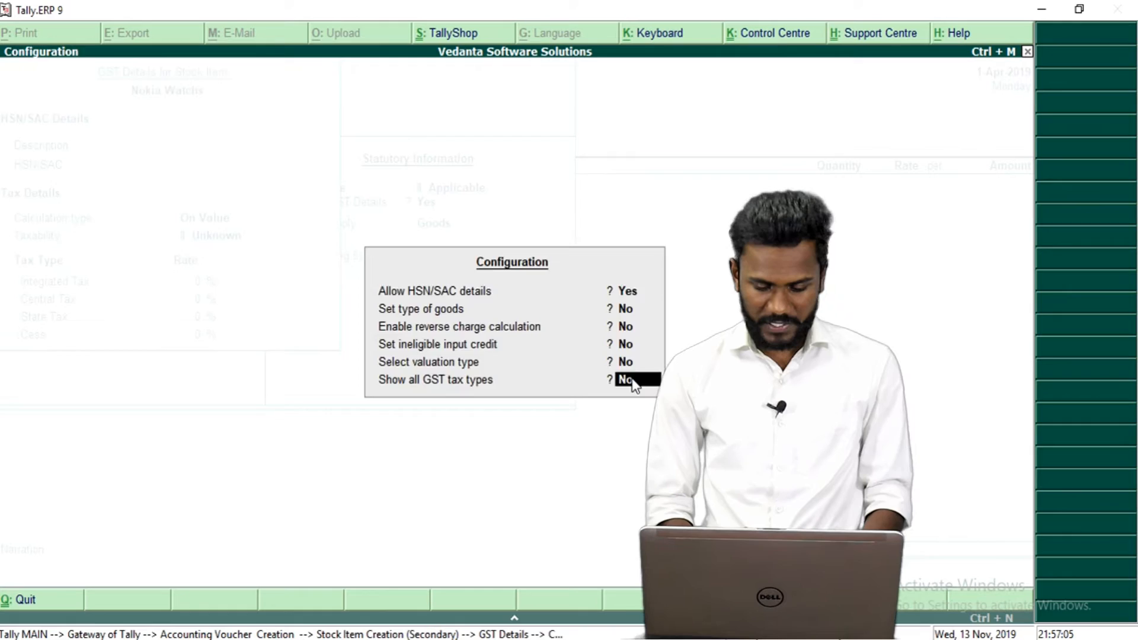
key(Return)
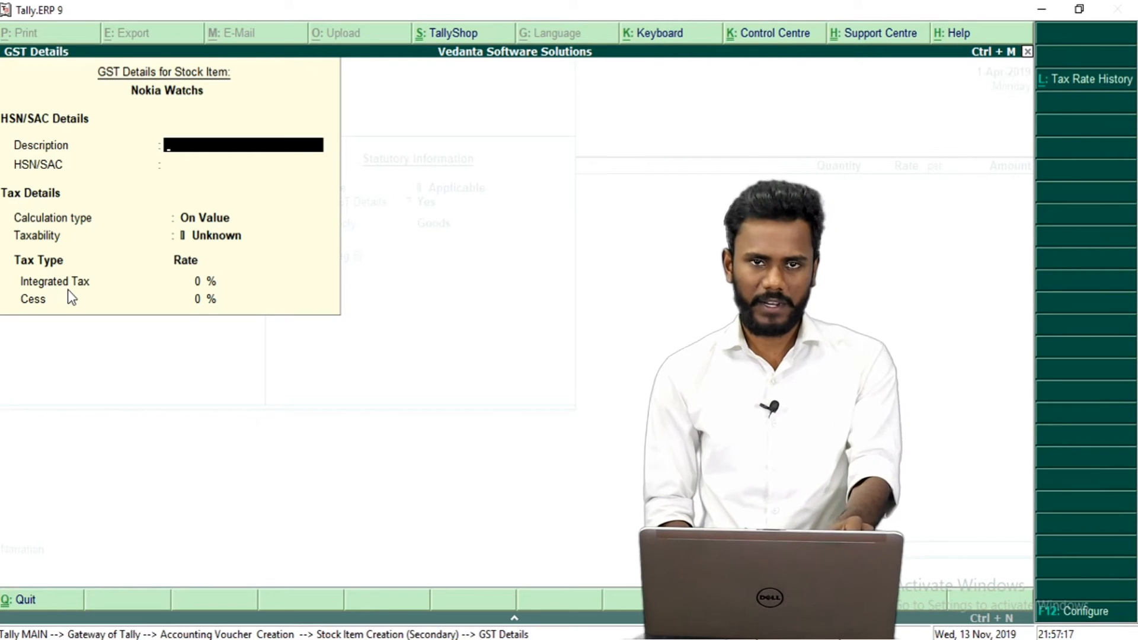
Set Show all GST tax types back to Yes, and close and reopen the stock item's GST details.
click(1114, 616)
key(Return)
key(Return)
key(Return)
key(Return)
key(Return)
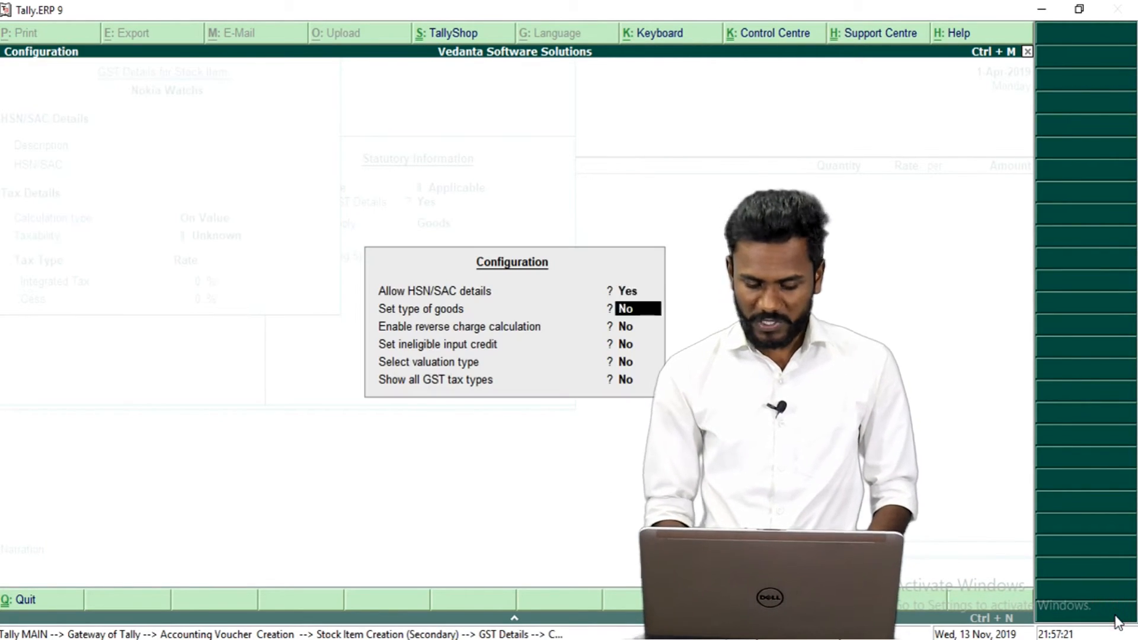
text(yes)
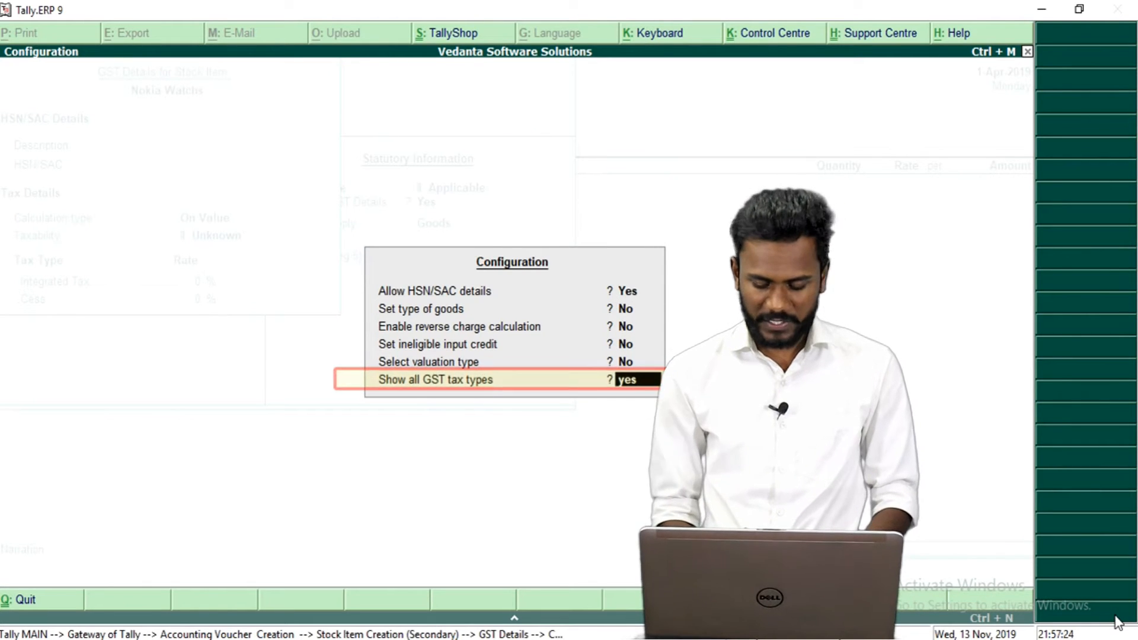
key(Return)
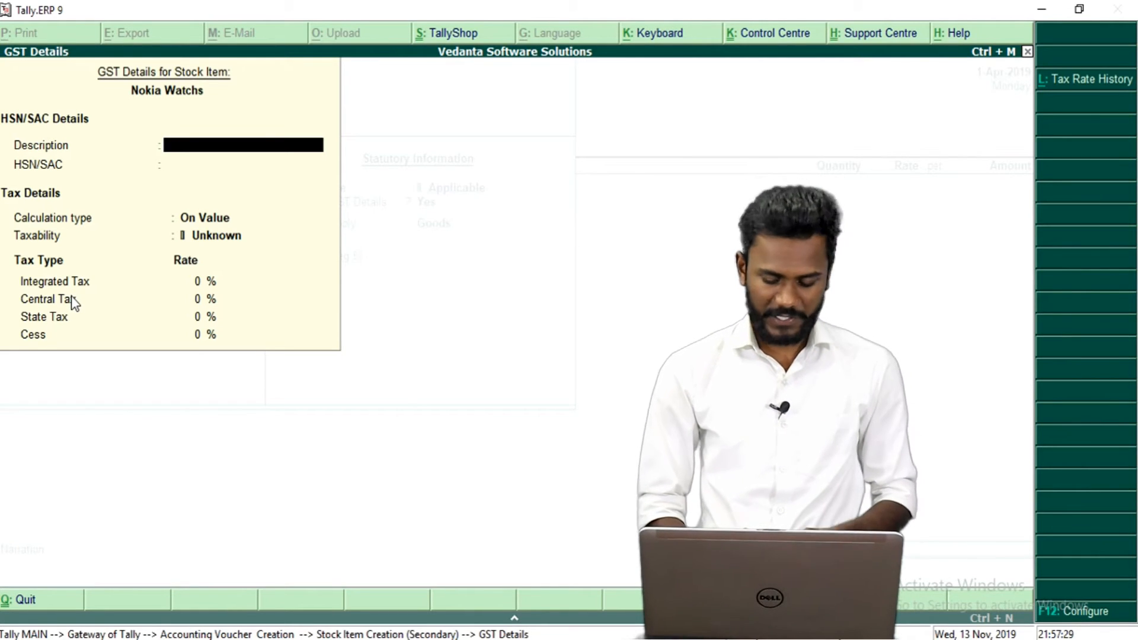
key(Escape)
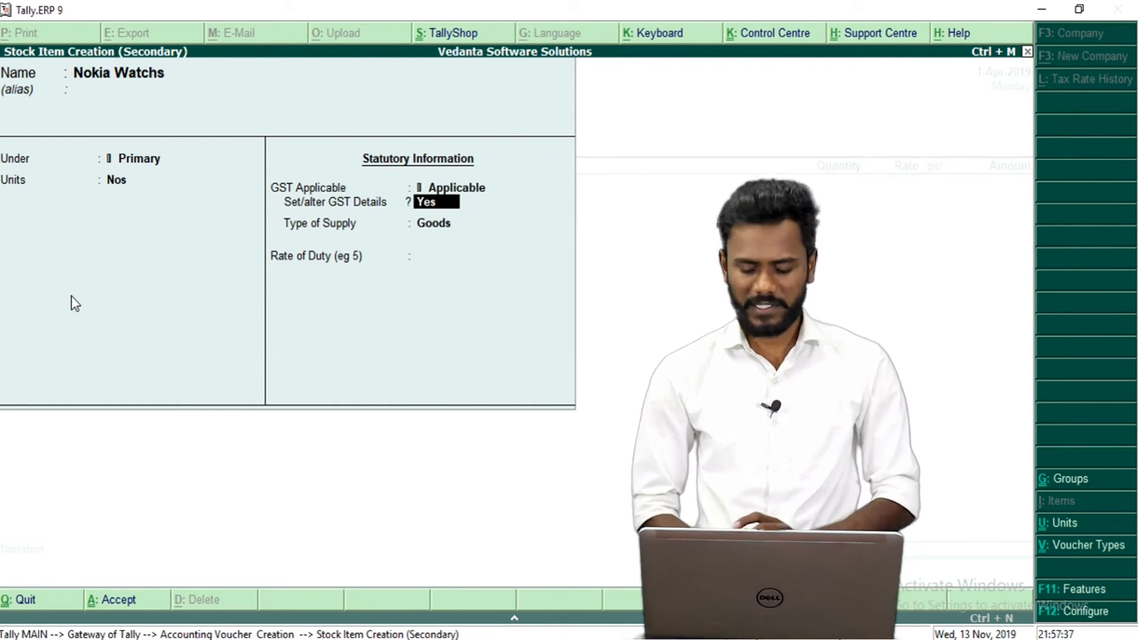
key(Return)
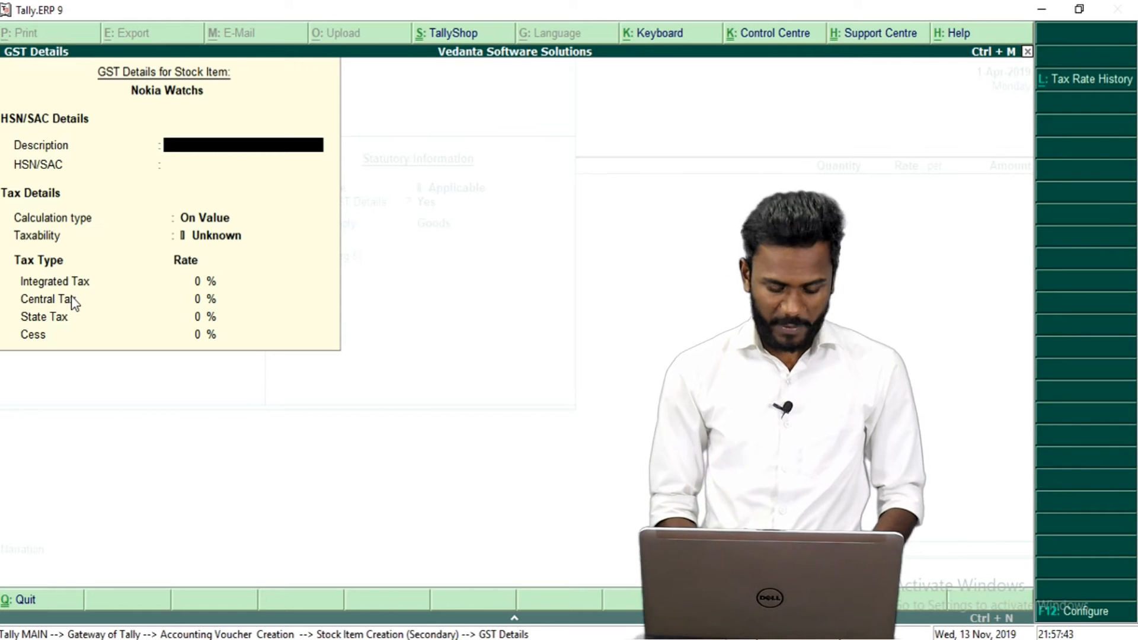
Enter Nokia Watch as the HSN/SAC description in the stock item's GST details.
text(Noki)
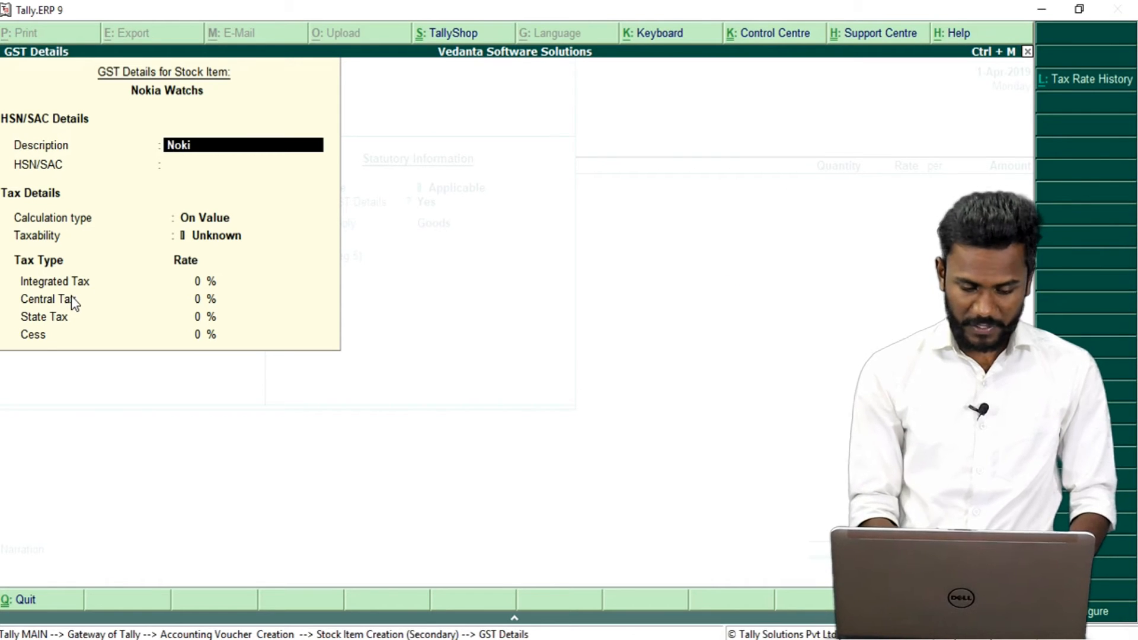
text(a Watchh)
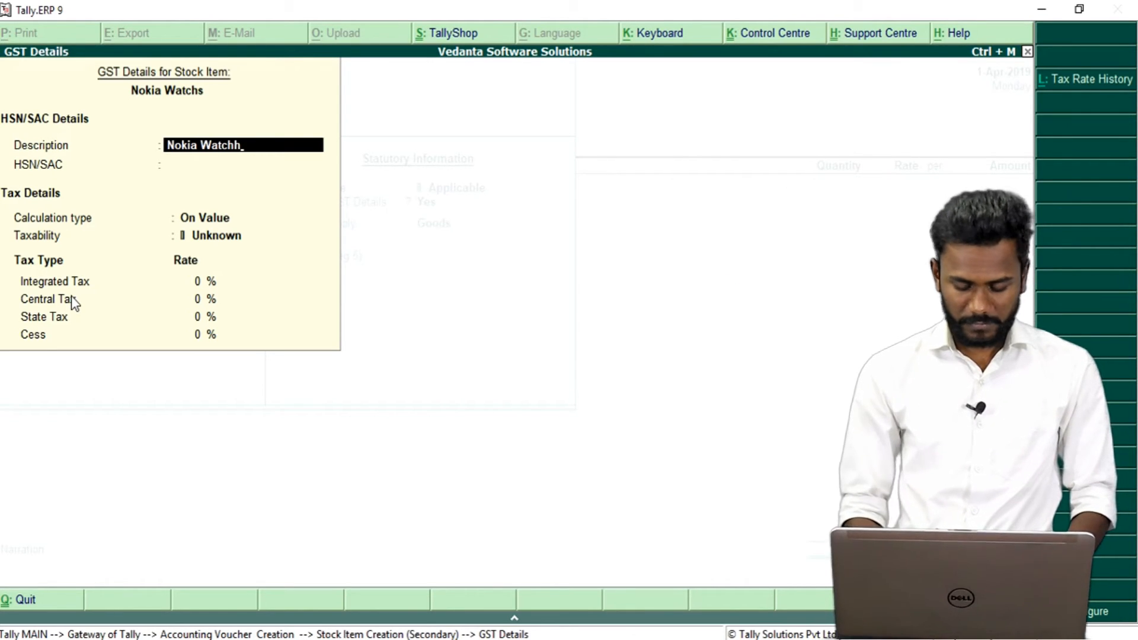
key(Return)
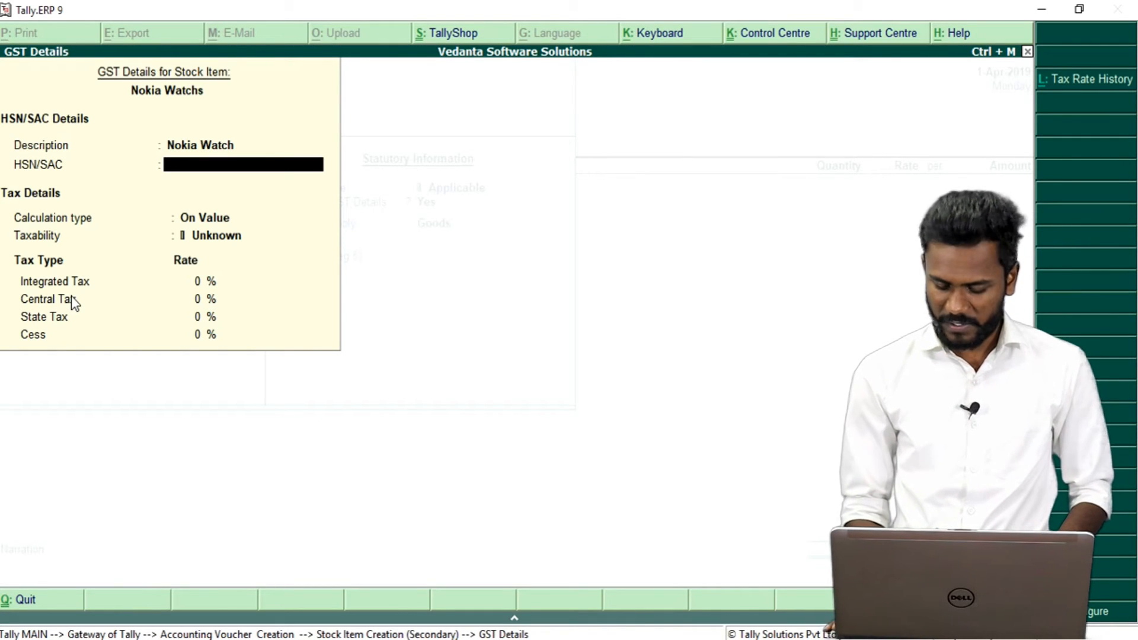
text(98)
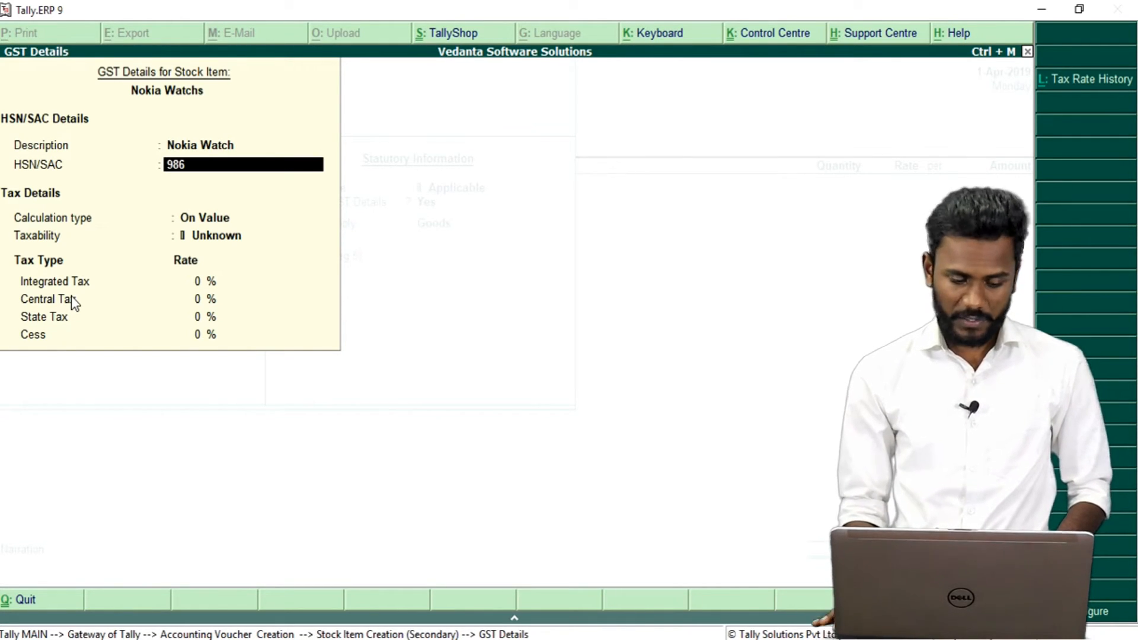
text(36)
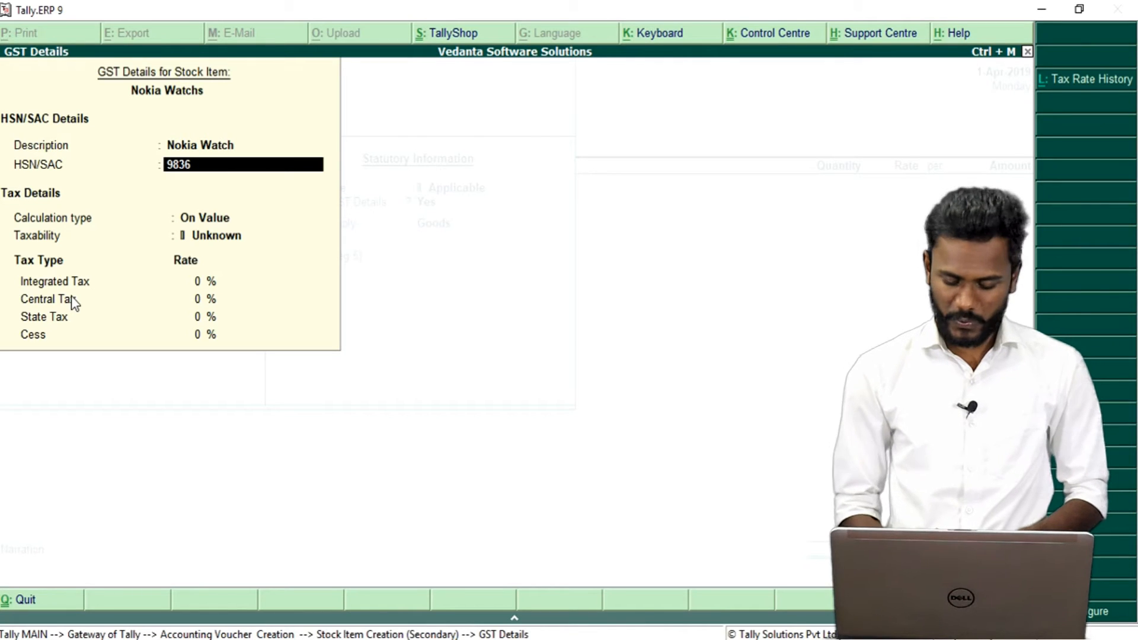
key(BackSpace)
key(BackSpace)
key(BackSpace)
key(BackSpace)
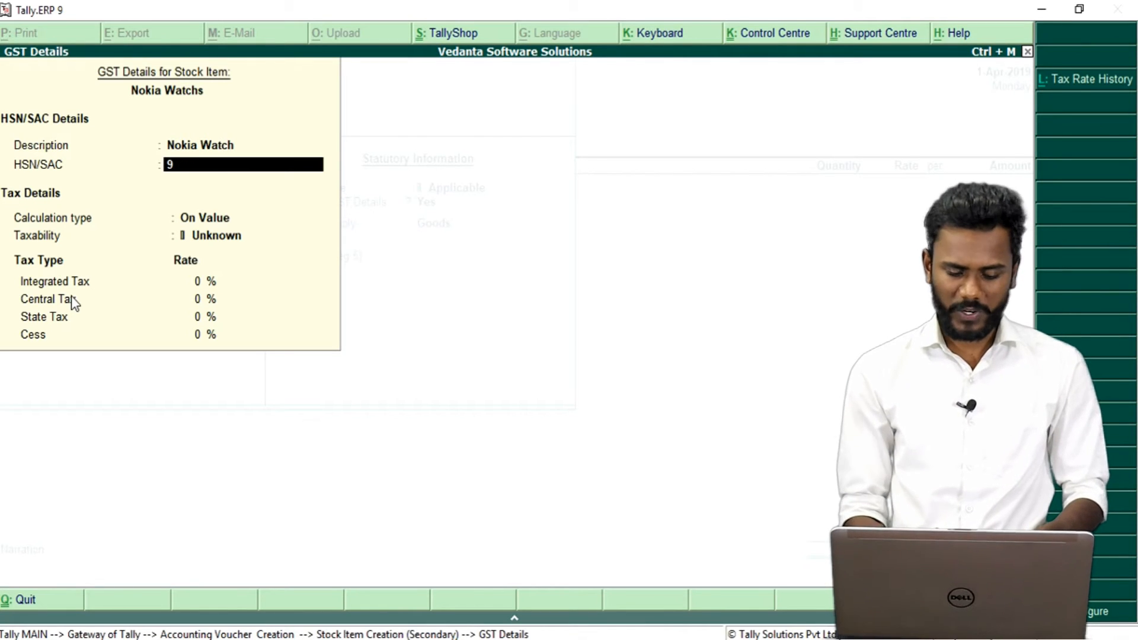
Enter 1234 as the item's HSN/SAC code and keep the tax calculation type at On Value.
text(1234)
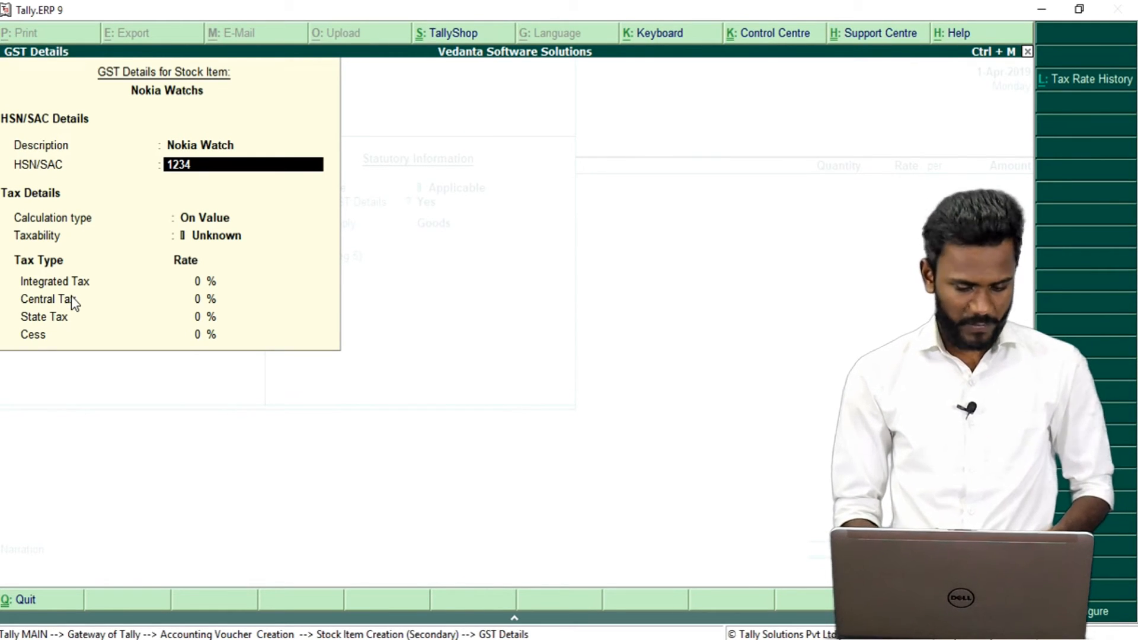
key(Return)
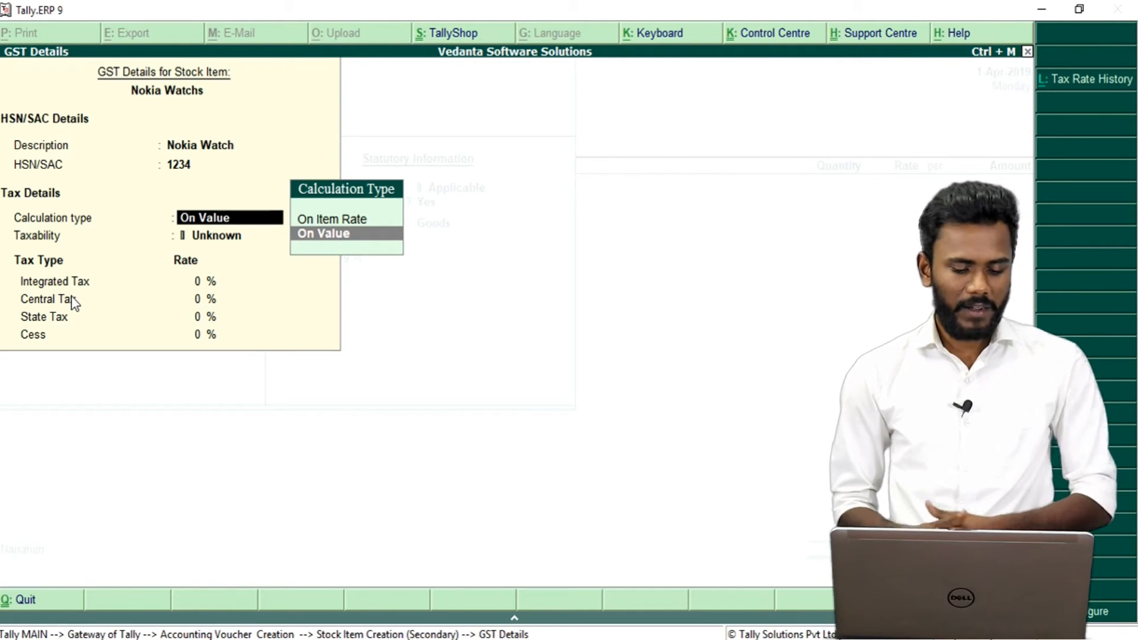
key(Return)
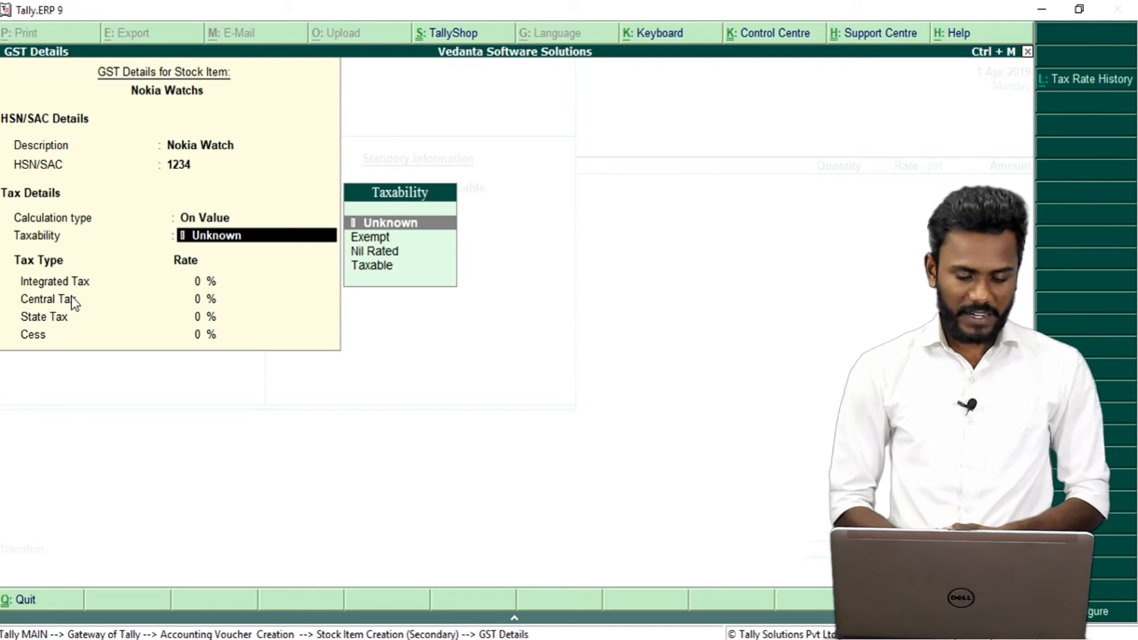
Set the taxability to Taxable in the stock item's GST details.
key(Down)
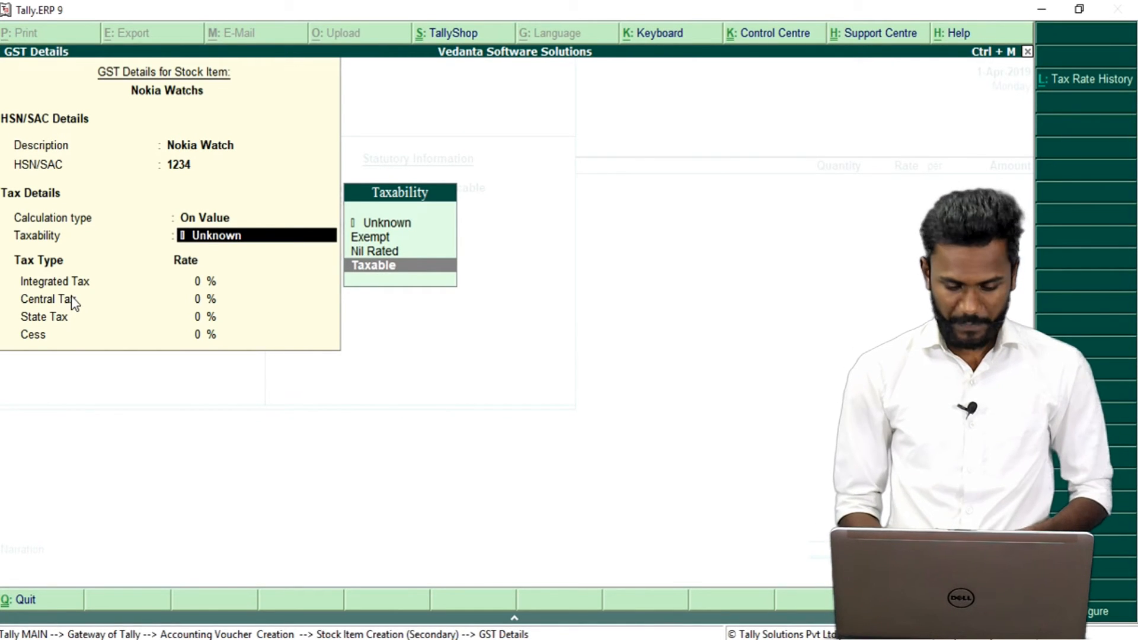
key(Up)
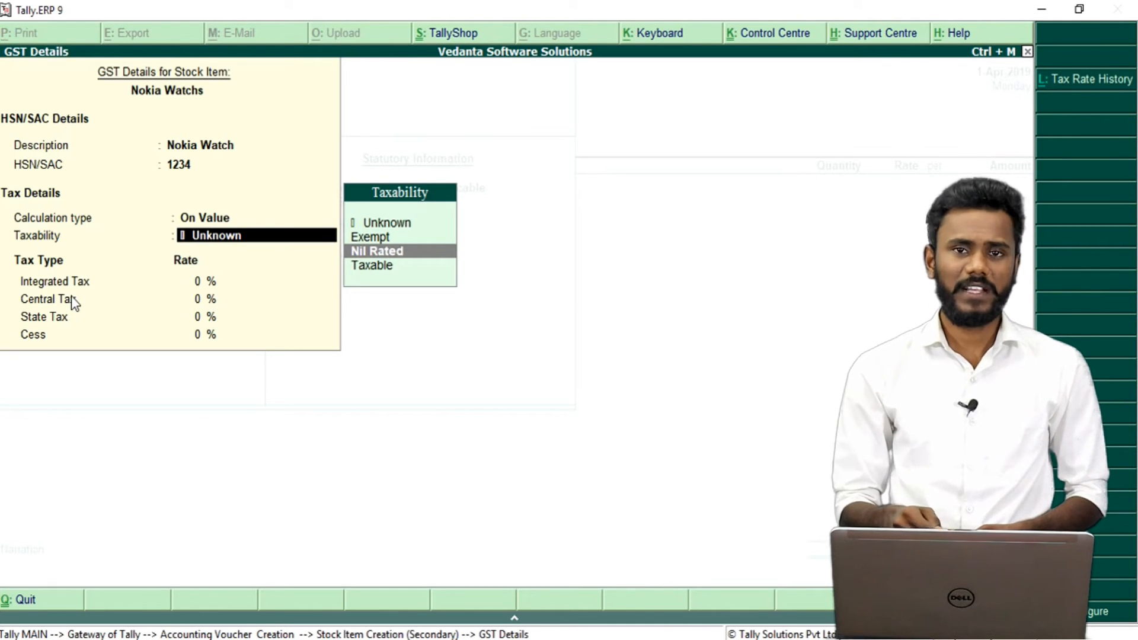
key(Up)
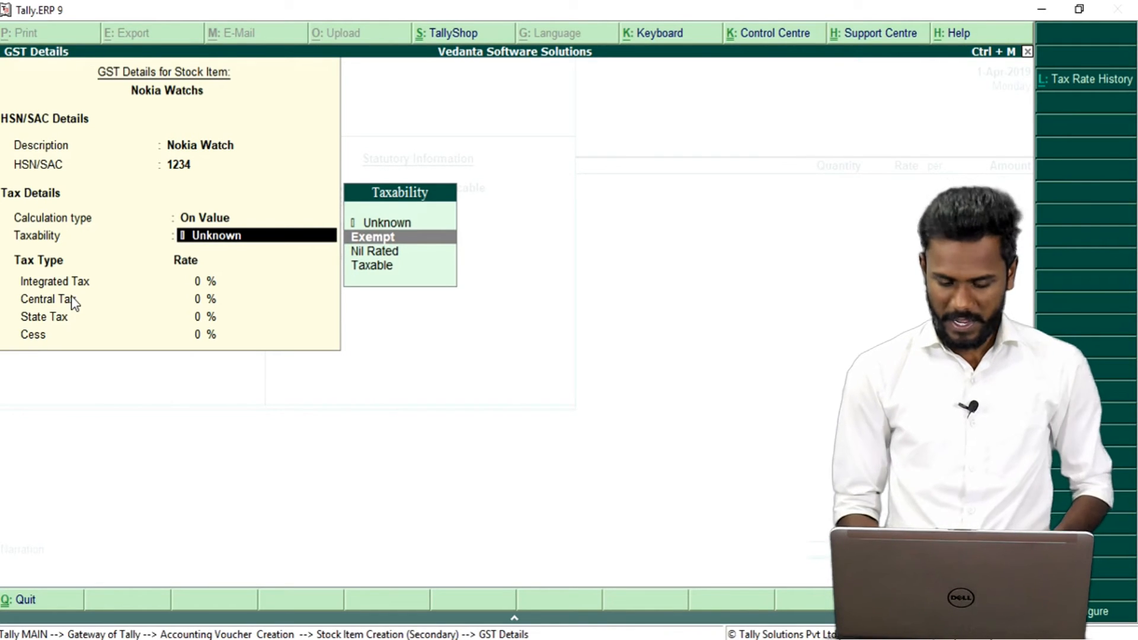
key(Down)
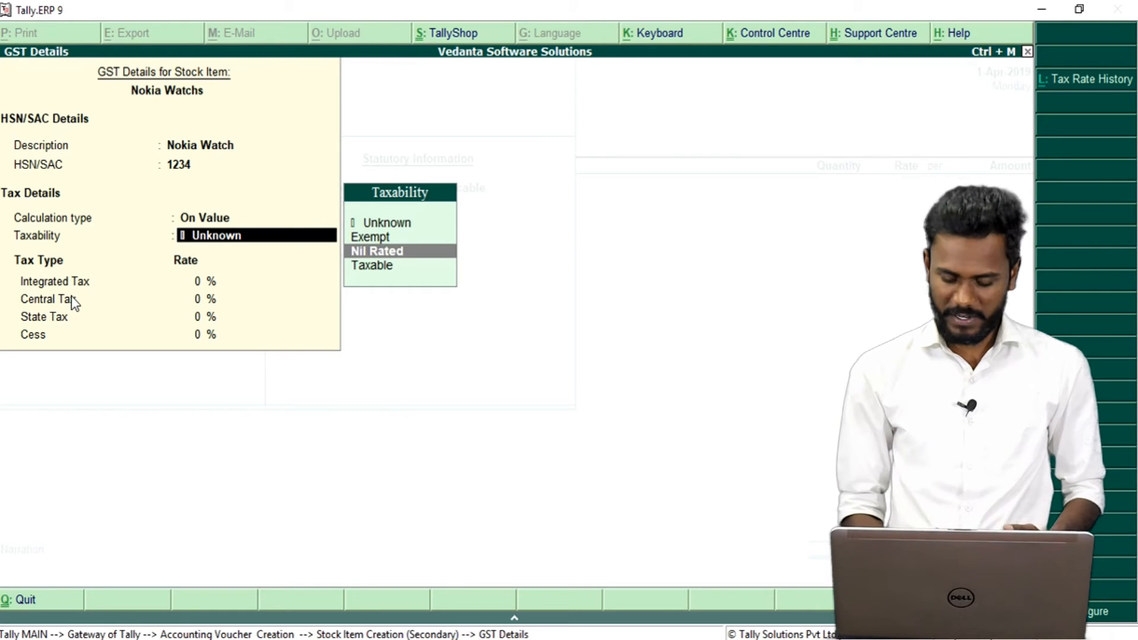
key(Down)
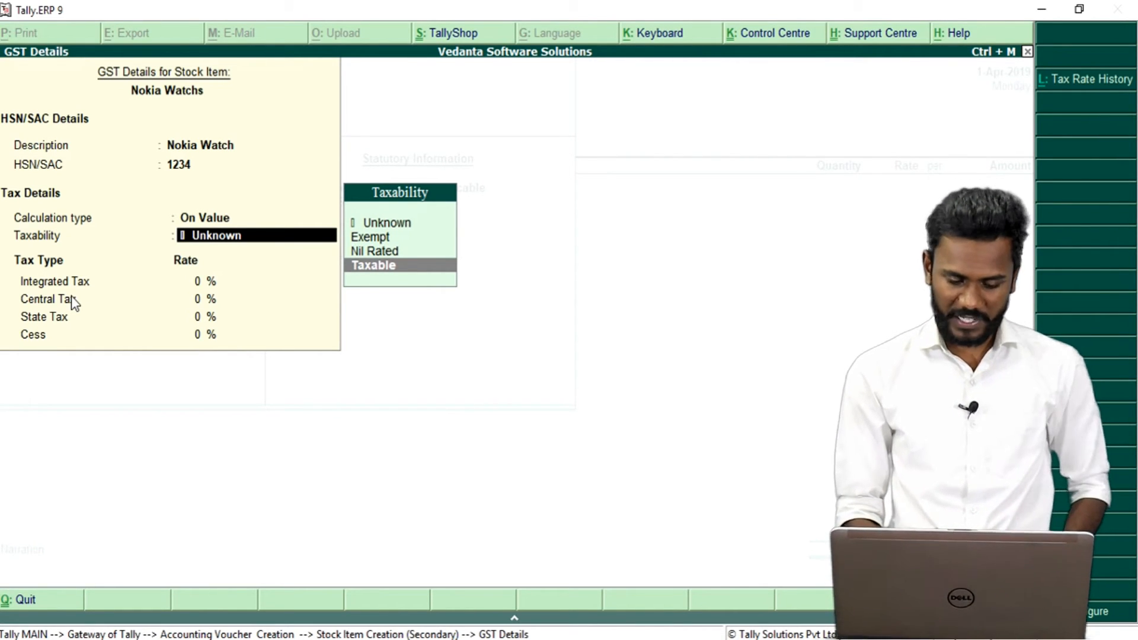
key(Return)
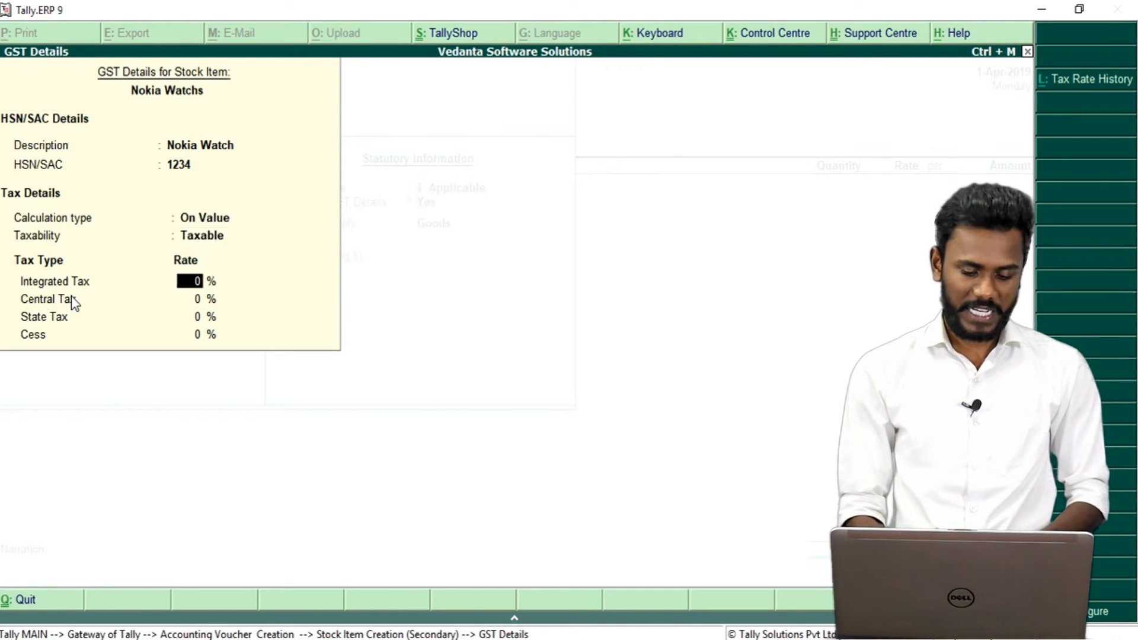
Set the integrated tax rate to 18% and accept the stock item's GST details.
text(18)
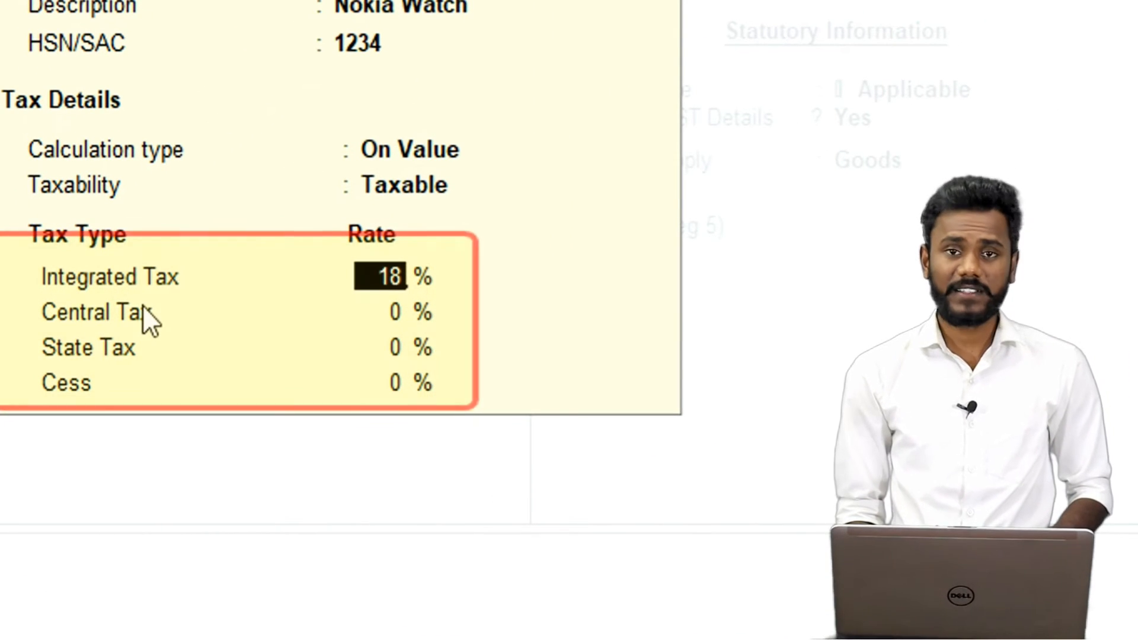
key(Return)
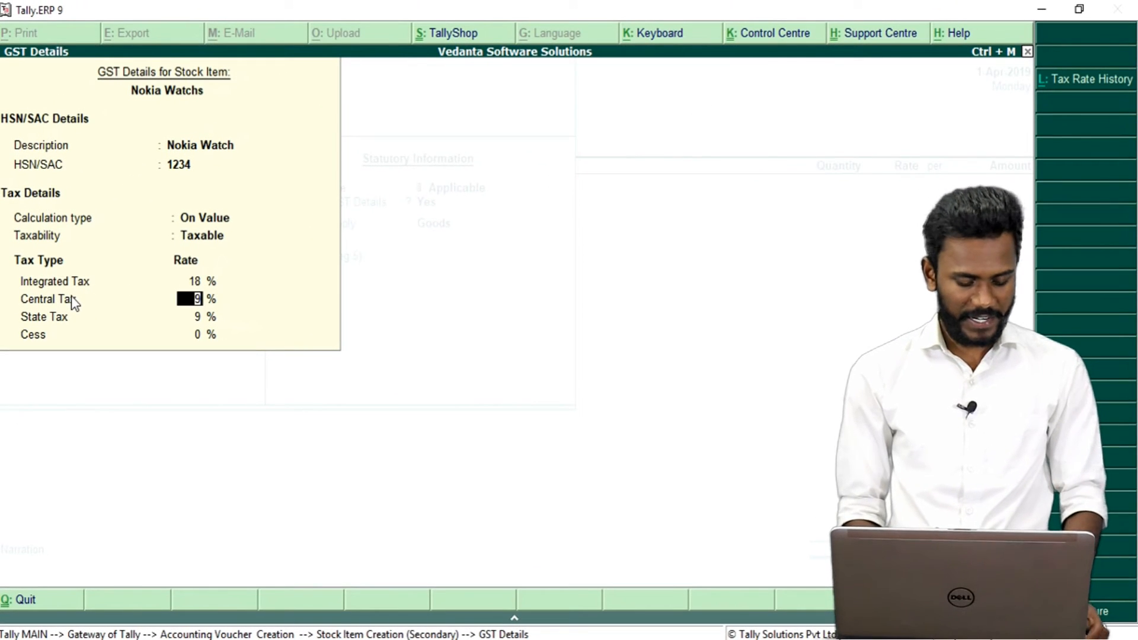
key(ctrl+a)
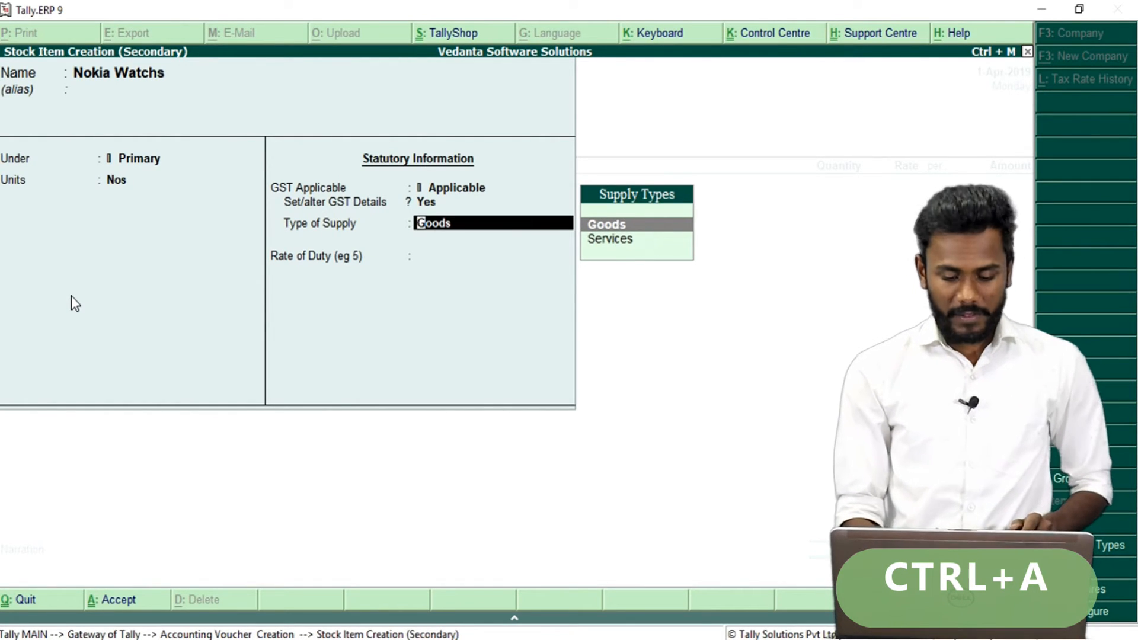
Reopen the stock item's GST details and review its tax settings and rates.
key(BackSpace)
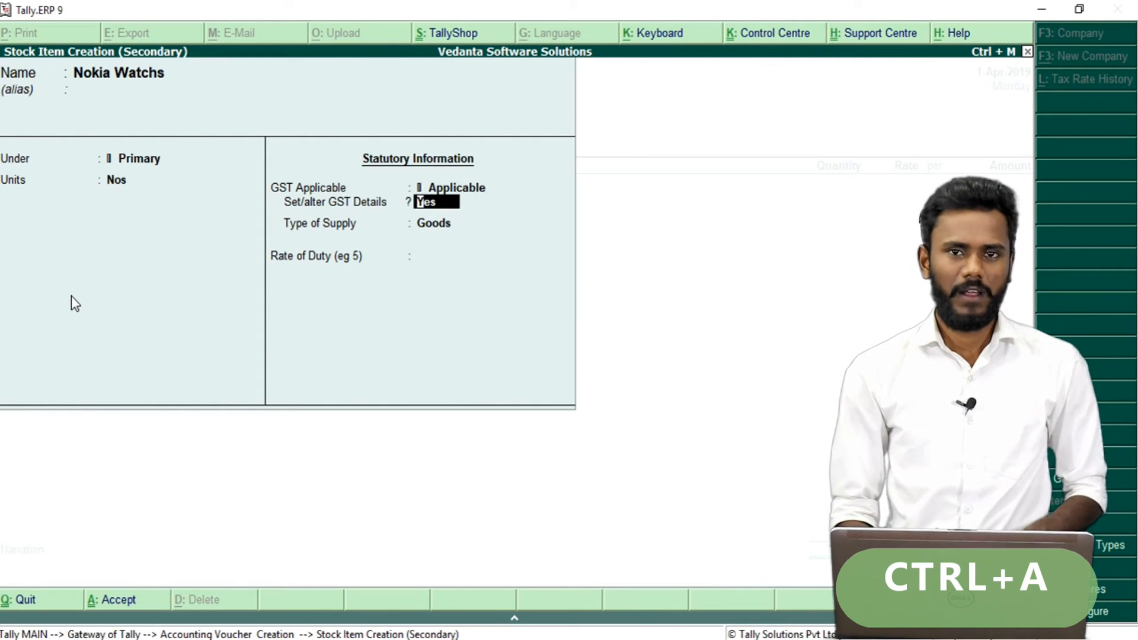
key(Return)
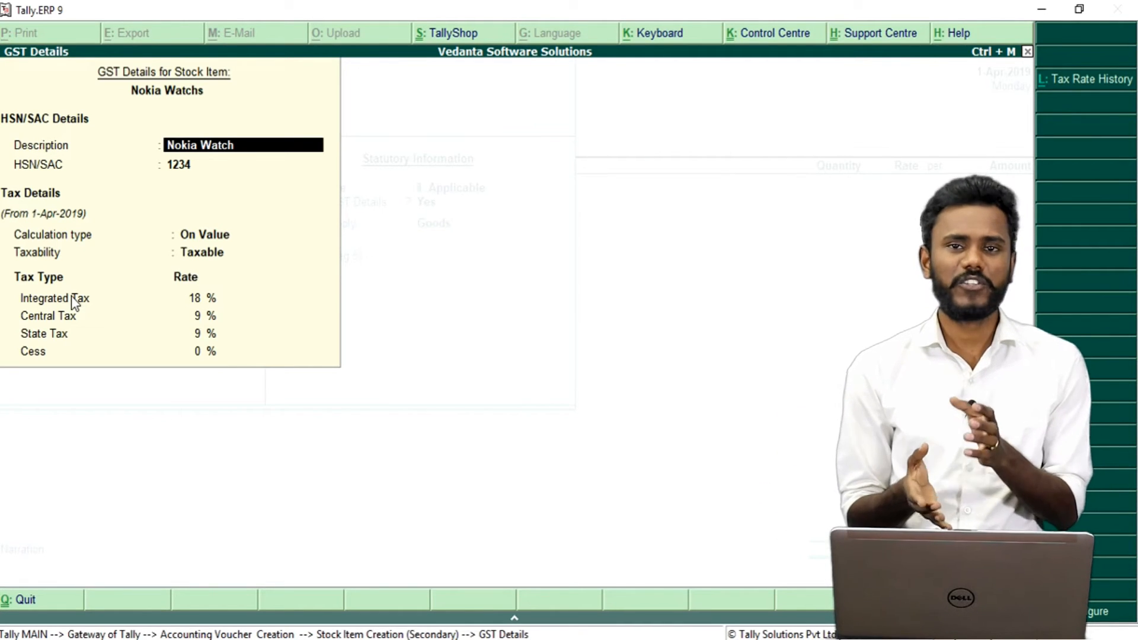
key(Return)
key(Return)
key(Return)
key(Return)
key(Return)
key(Up)
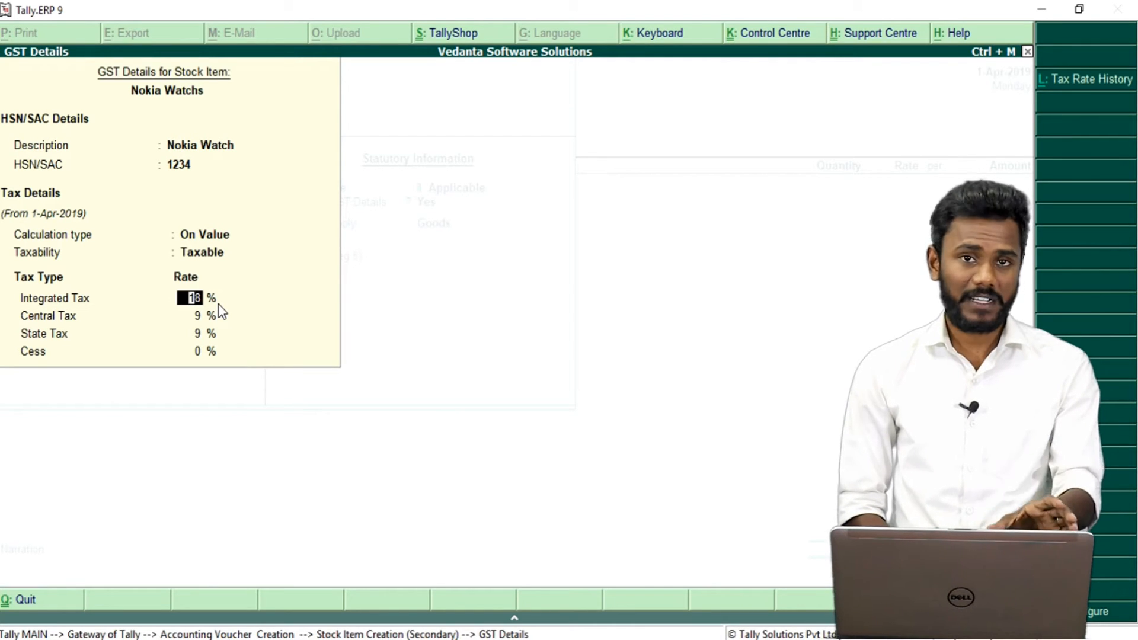
Open the tax rate history, set Set/Alter Tax Details to Yes for the 1-Apr-2019 entry, and keep its GST rates.
click(1102, 87)
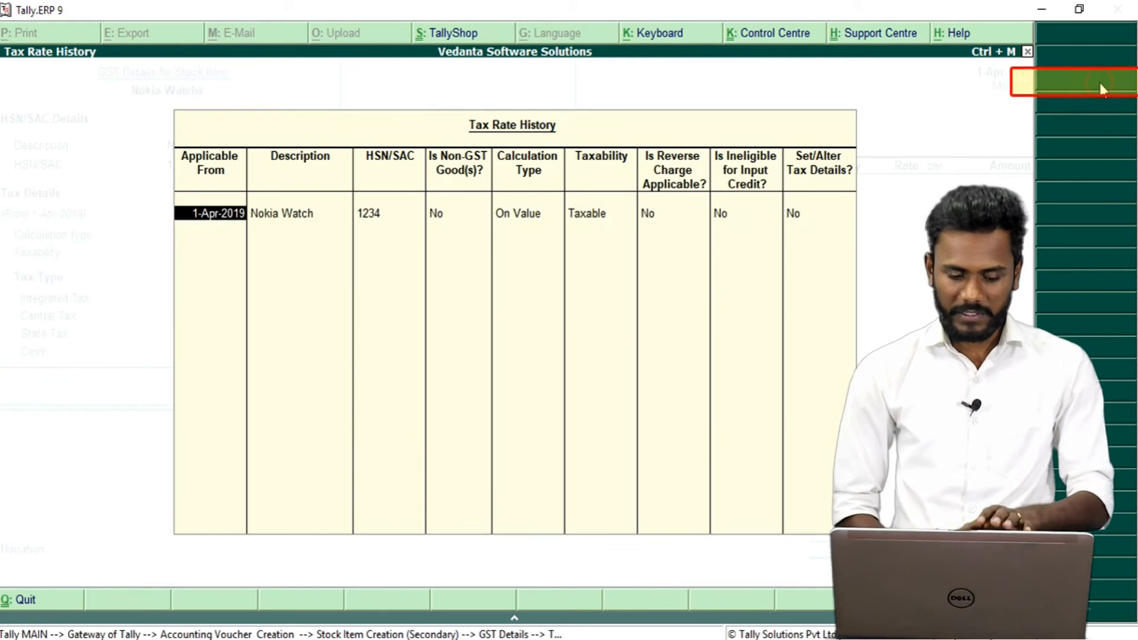
key(Return)
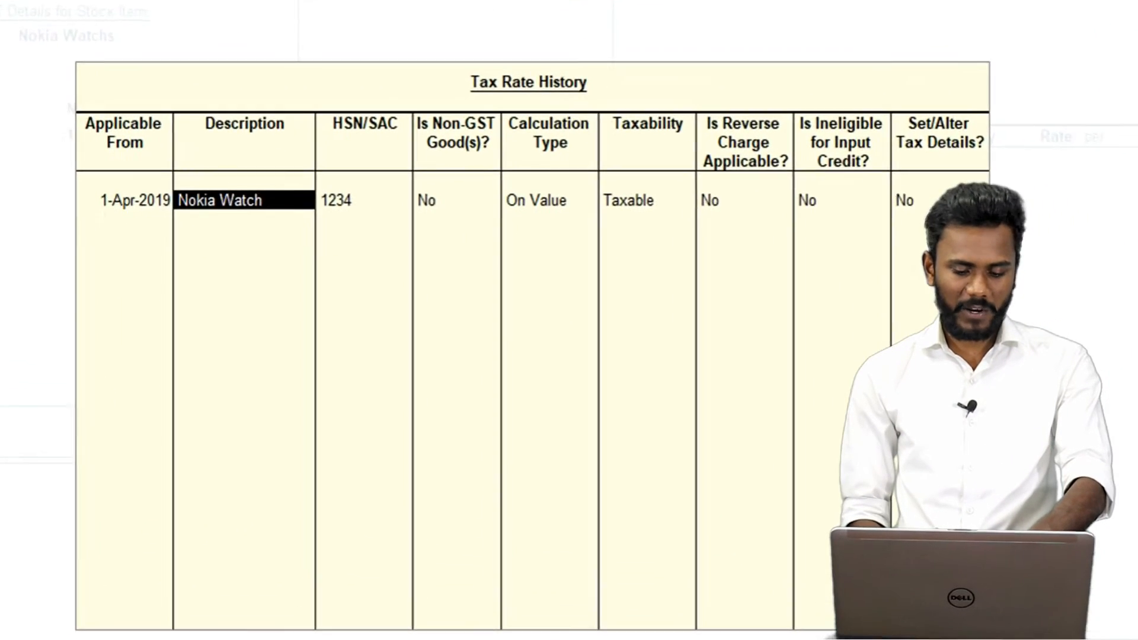
key(Return)
key(Return)
key(Return)
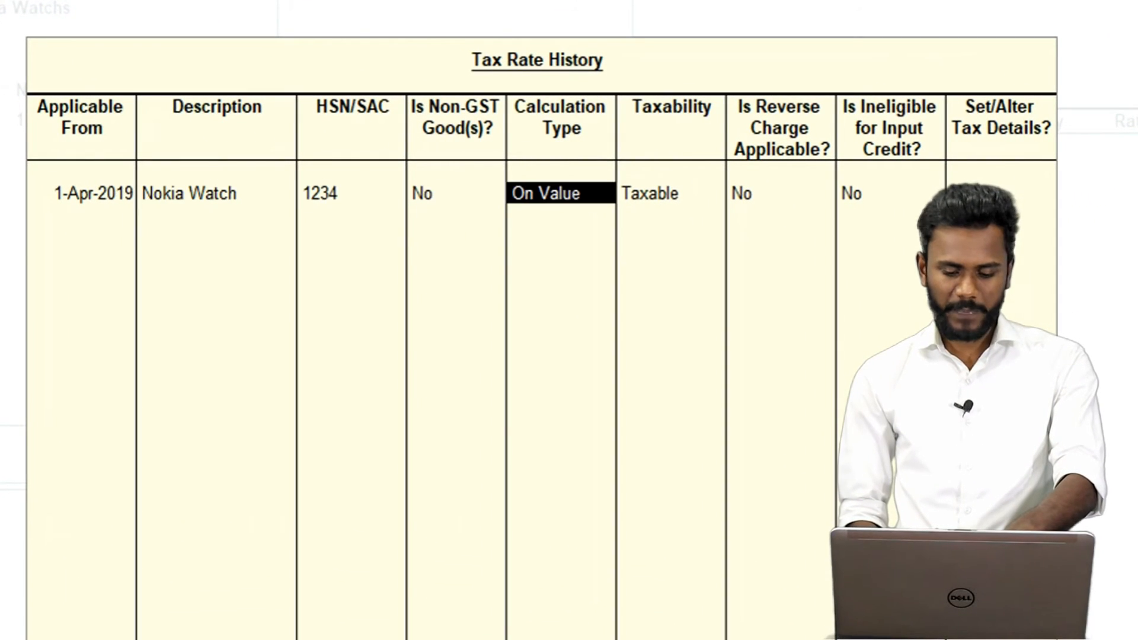
key(Return)
key(Return)
key(Return)
key(Return)
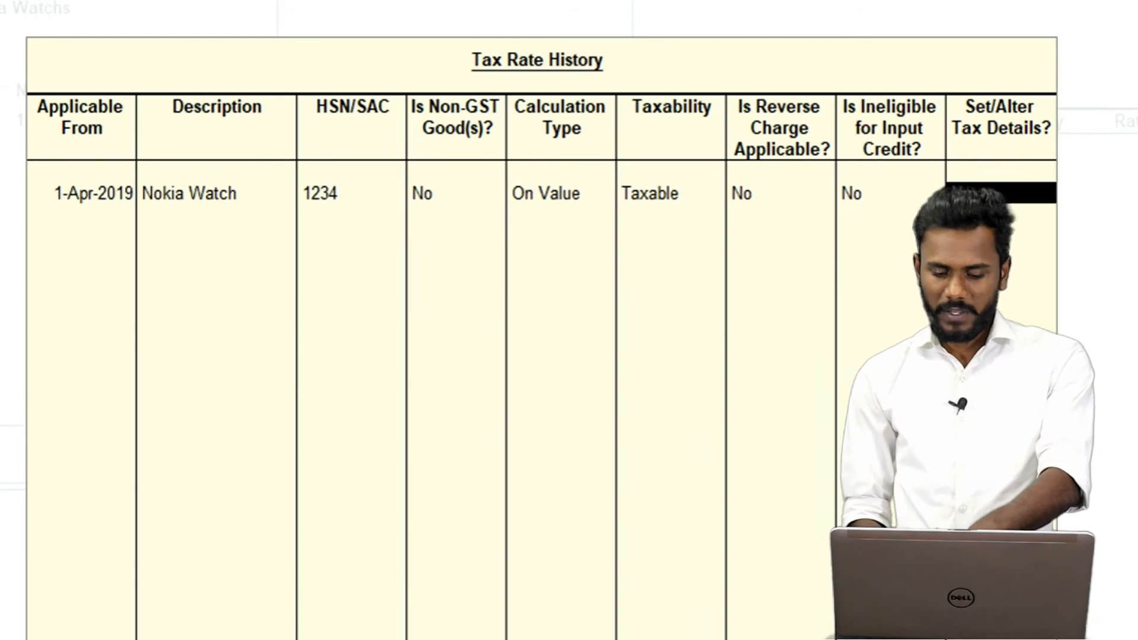
text(yes)
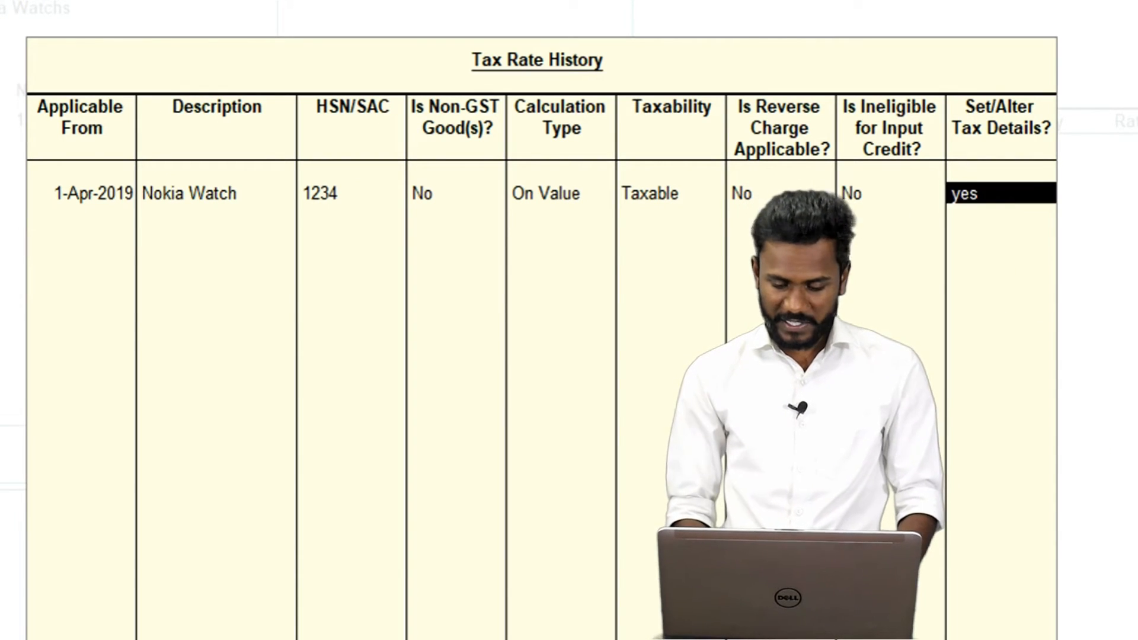
key(Return)
key(Return)
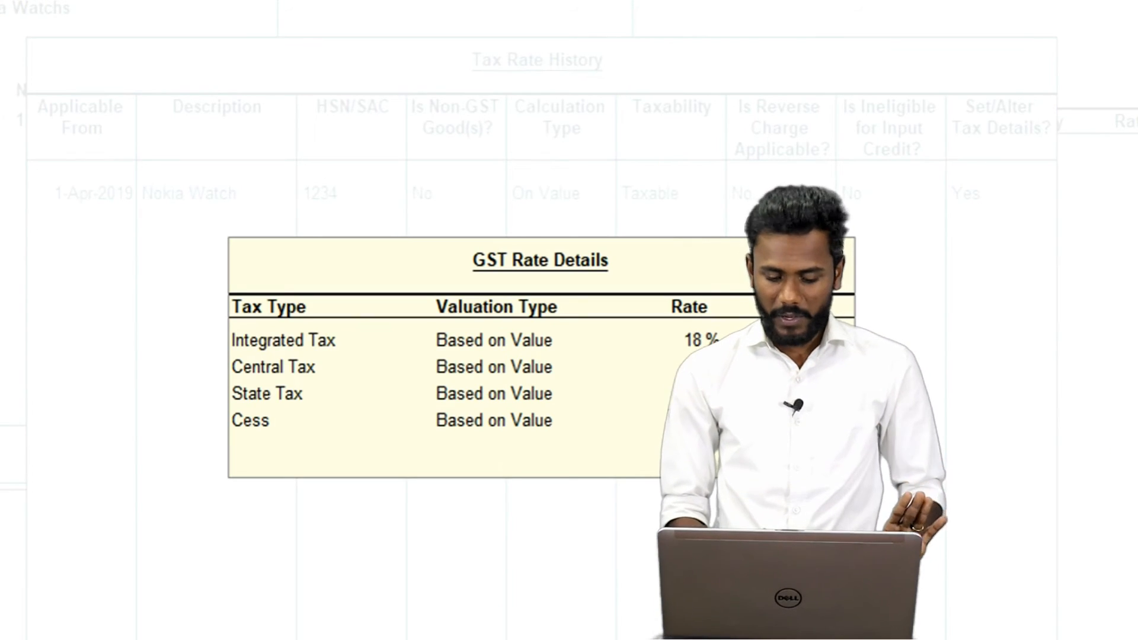
Add a tax rate history entry applicable from 1-May-2019 with description Nokia, HSN/SAC 1234, calculation type On Value and taxability Taxable.
text(1-)
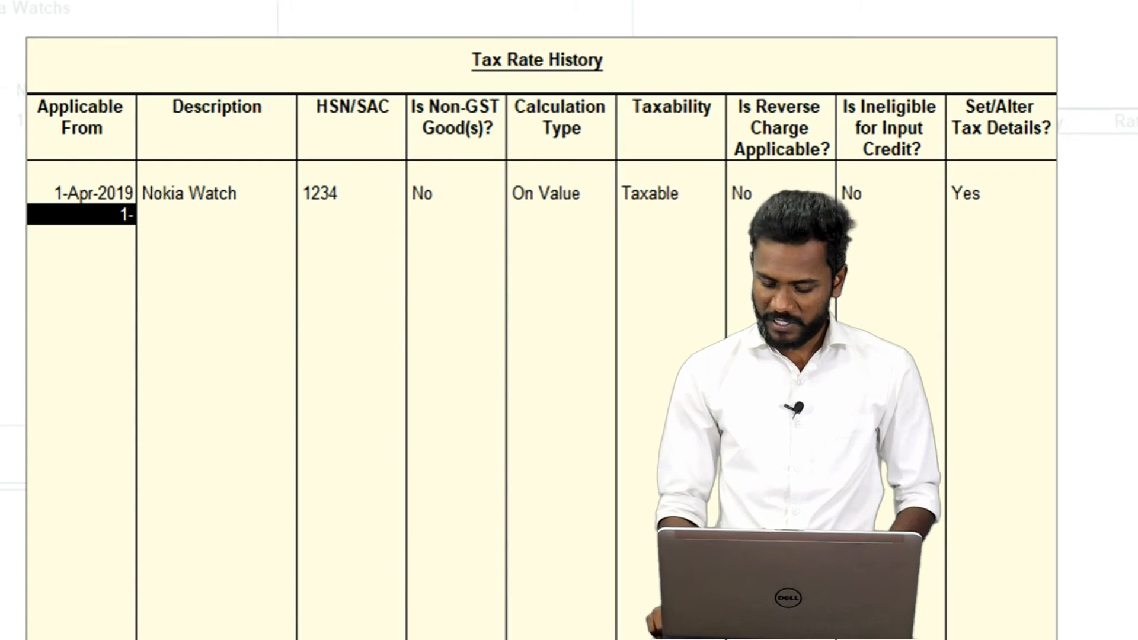
text(5)
key(Return)
text(Nokia)
key(Return)
text(1234)
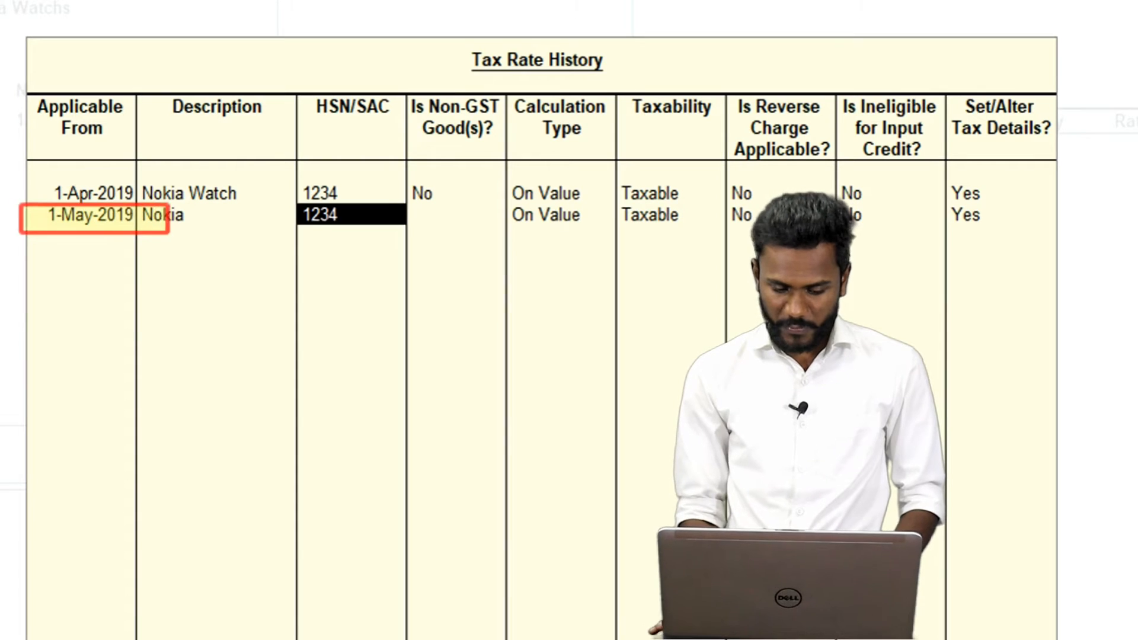
key(Return)
key(Return)
key(Return)
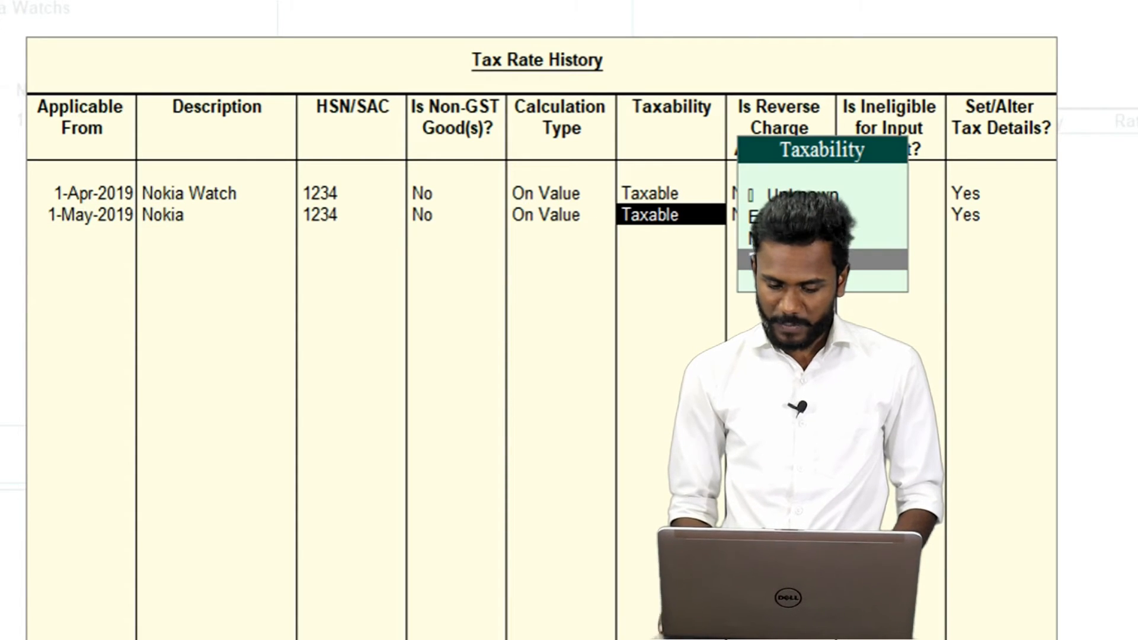
key(Return)
key(Return)
key(Return)
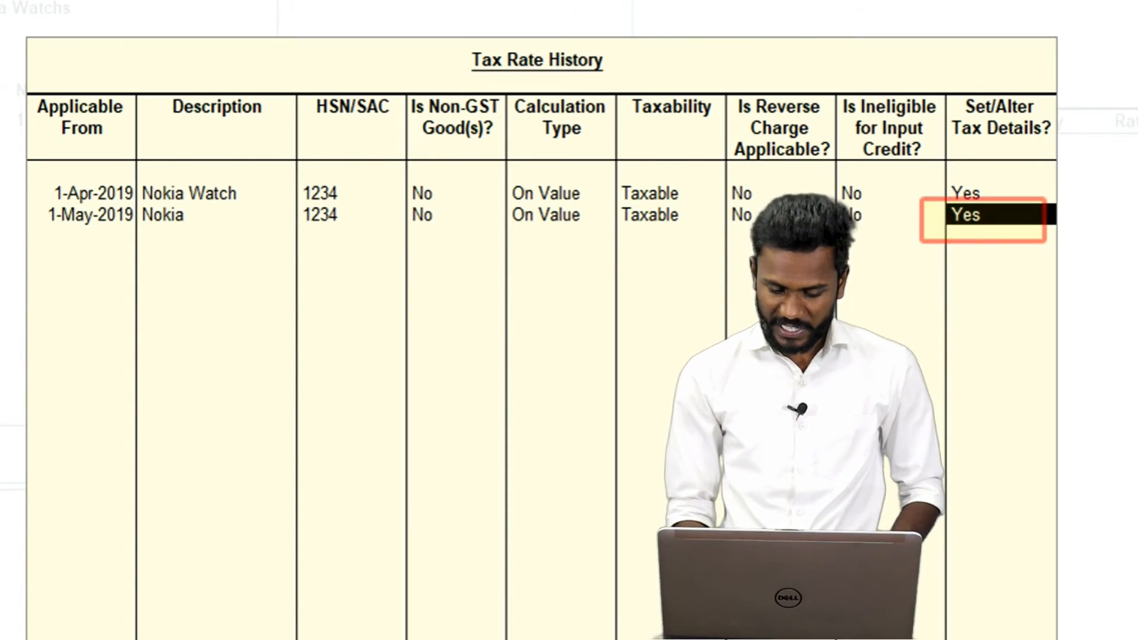
Set the 1-May-2019 entry's integrated tax to 12%, keeping central and state tax at 6% each and cess at 0%.
key(Return)
text(12)
key(Return)
key(Return)
key(Return)
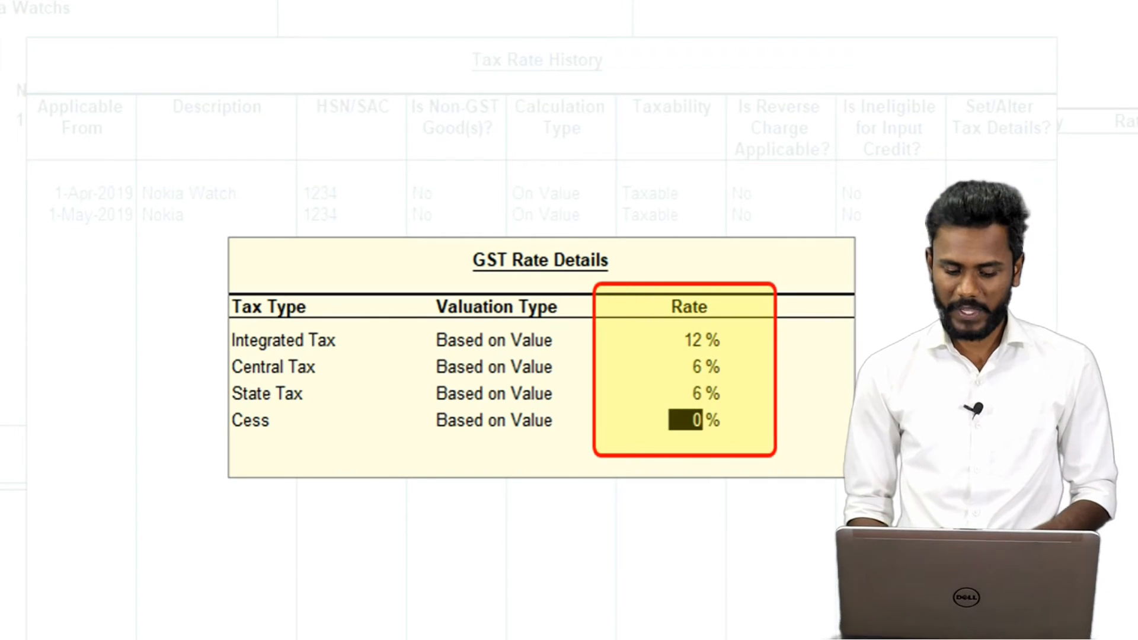
key(Return)
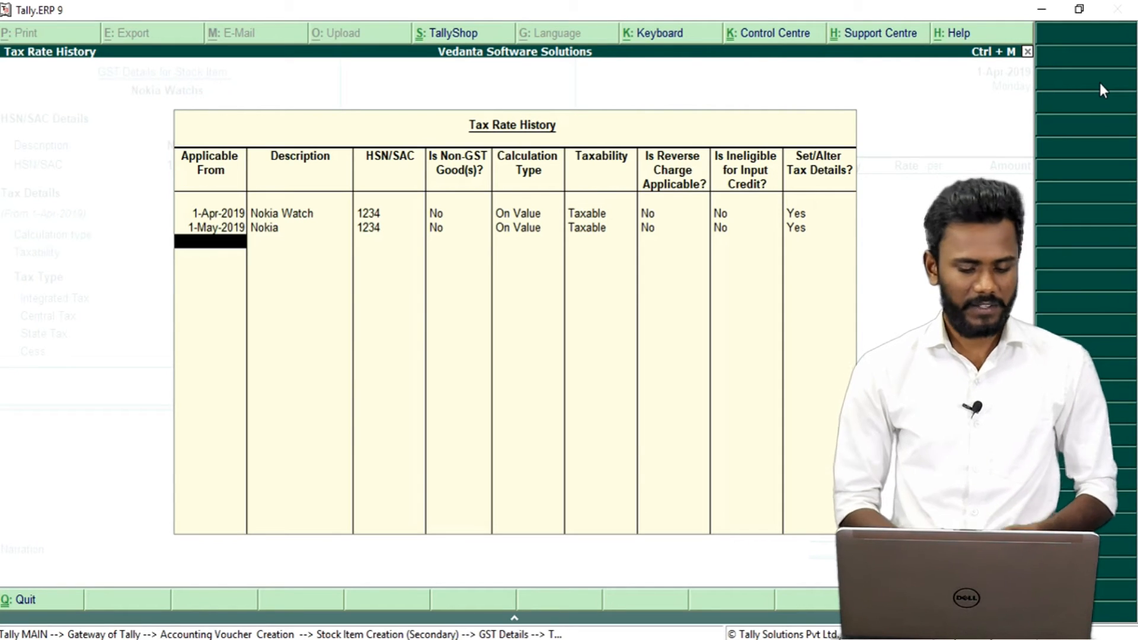
Accept the tax rate history and GST details, and save the Nokia Watchs stock item into the purchase voucher.
key(ctrl+a)
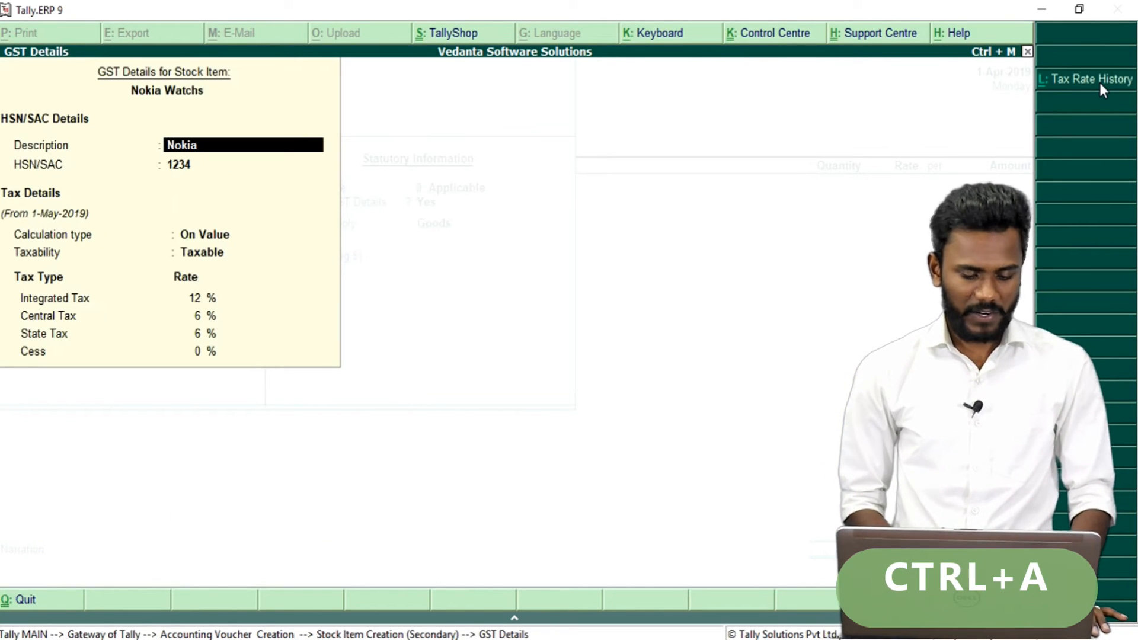
key(ctrl+a)
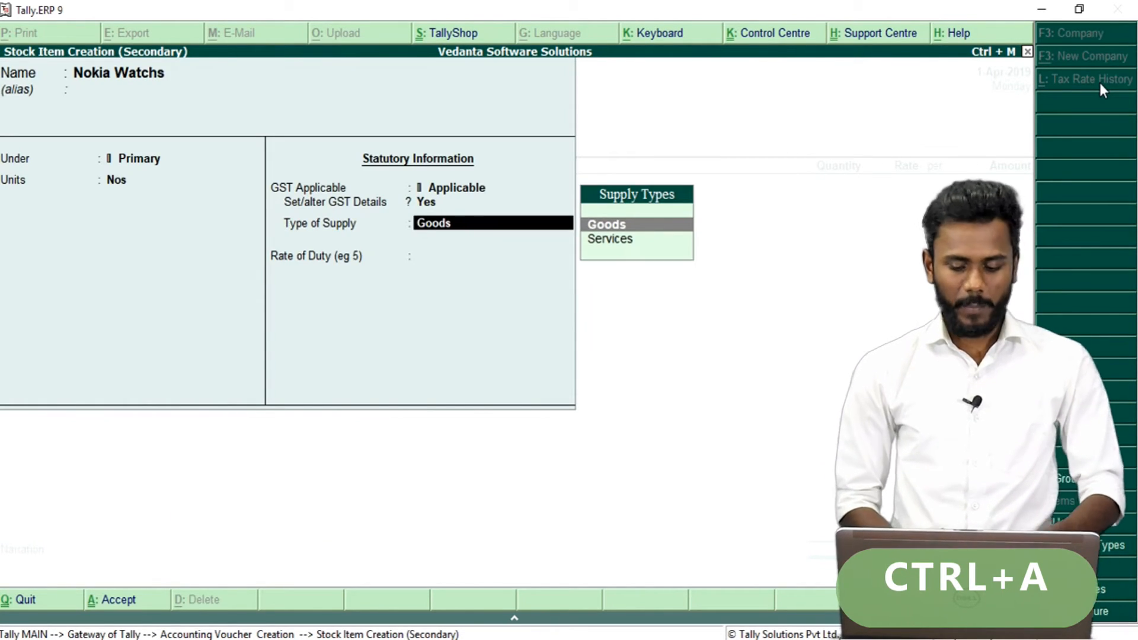
key(ctrl+a)
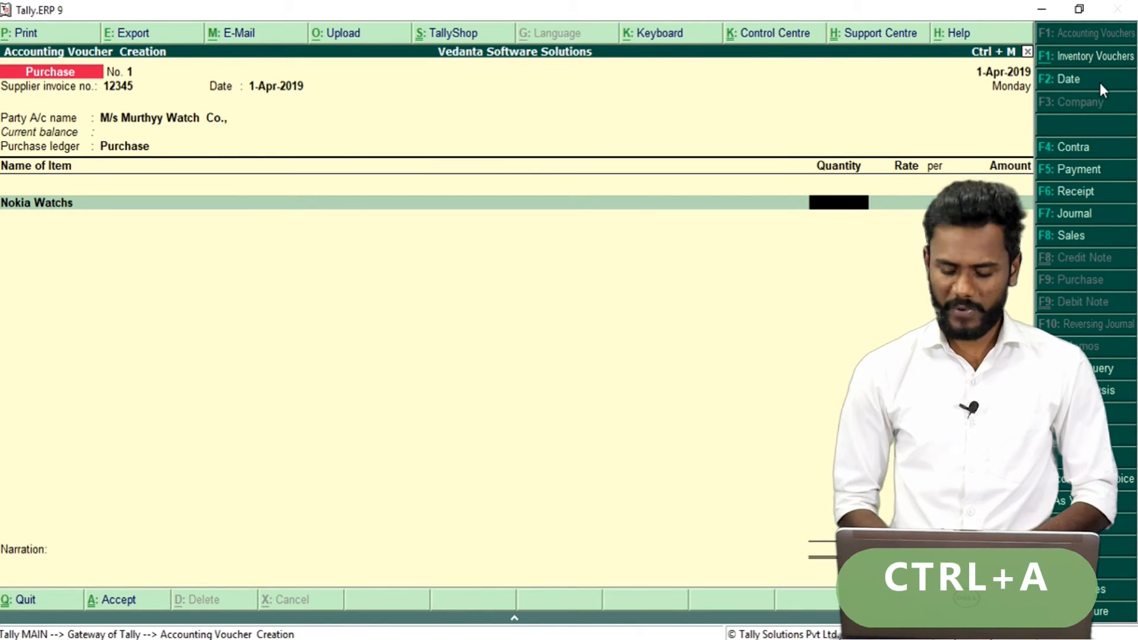
Enter a quantity of 10 Nos at a rate of 1,000 for Nokia Watchs in the purchase voucher.
text(10)
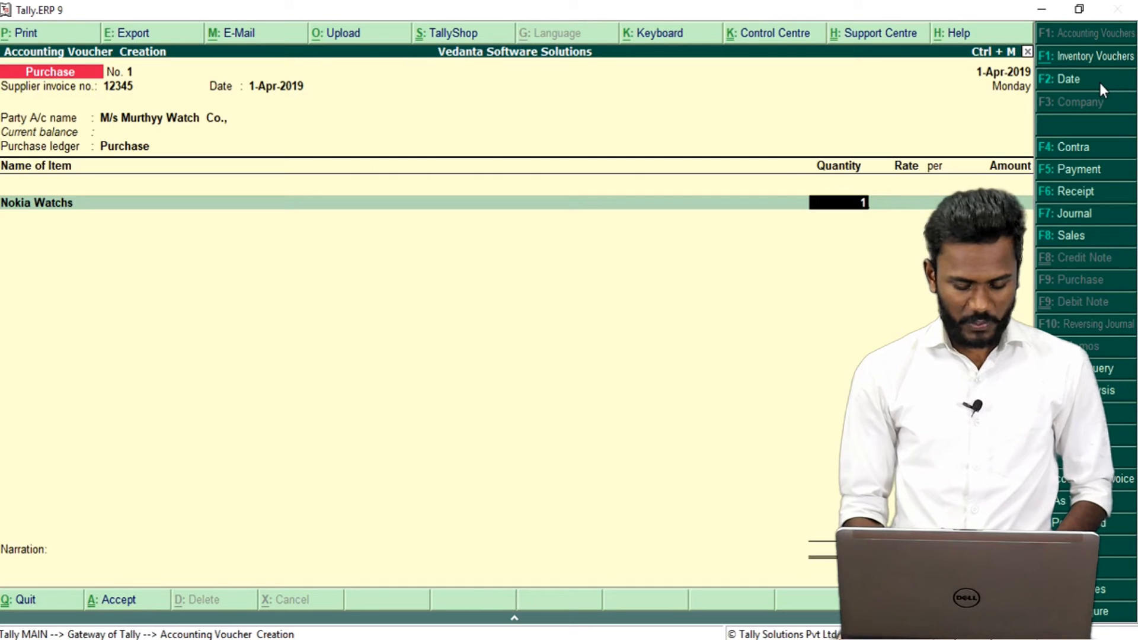
key(Return)
text(1000)
key(Return)
key(Return)
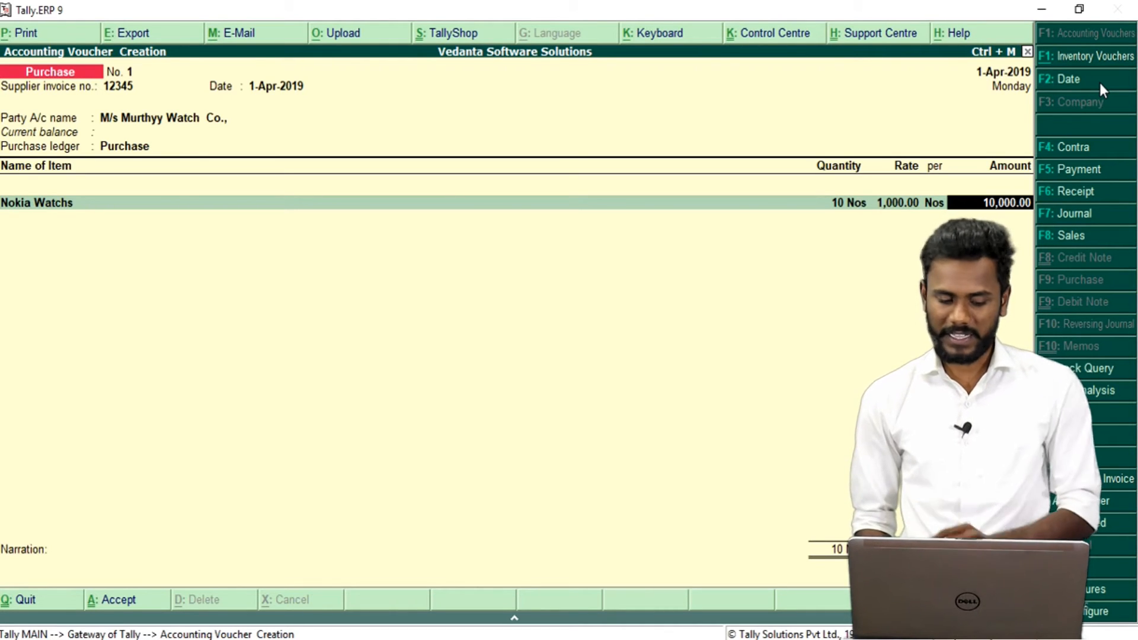
key(Return)
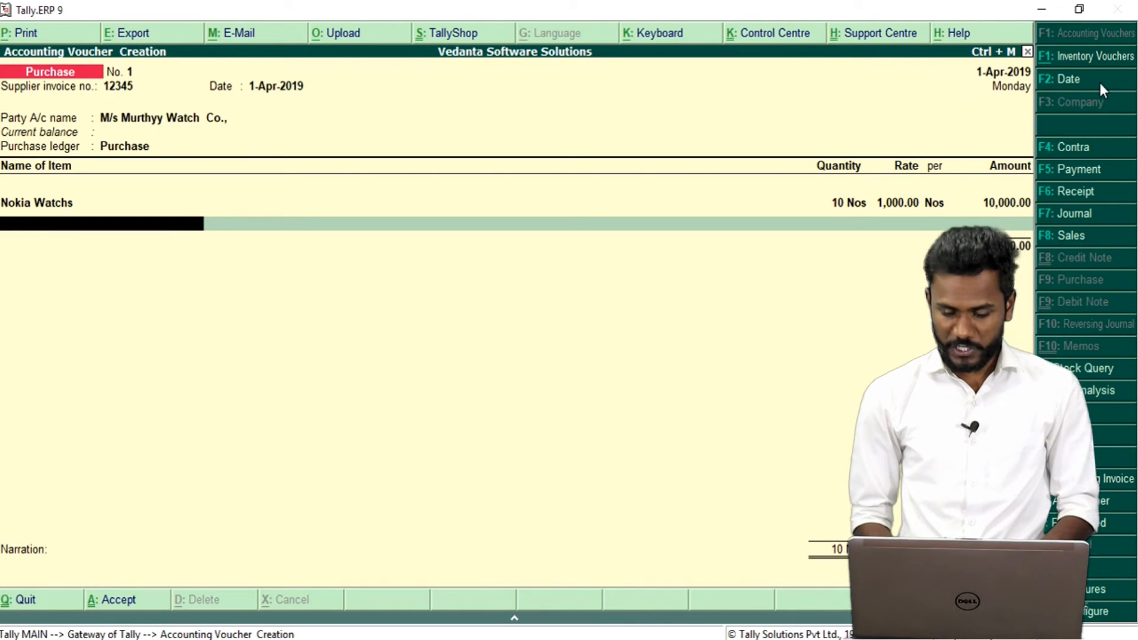
End the voucher's item list to reach the ledger accounts list, and return to the blank item line.
key(space)
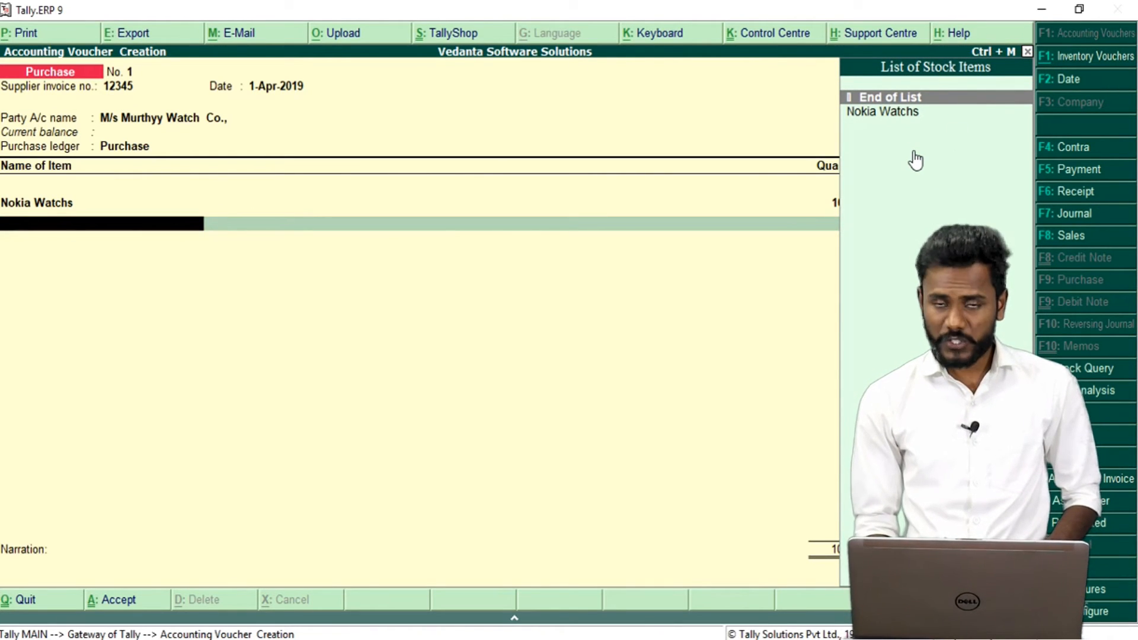
key(Return)
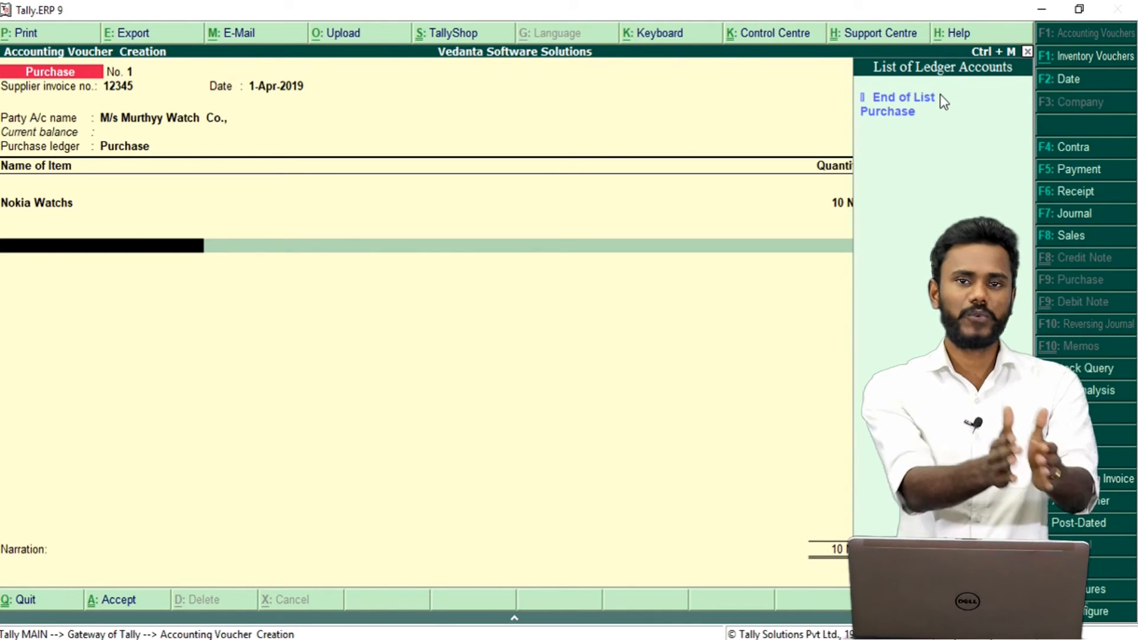
key(BackSpace)
key(BackSpace)
key(BackSpace)
key(Return)
key(Return)
key(Return)
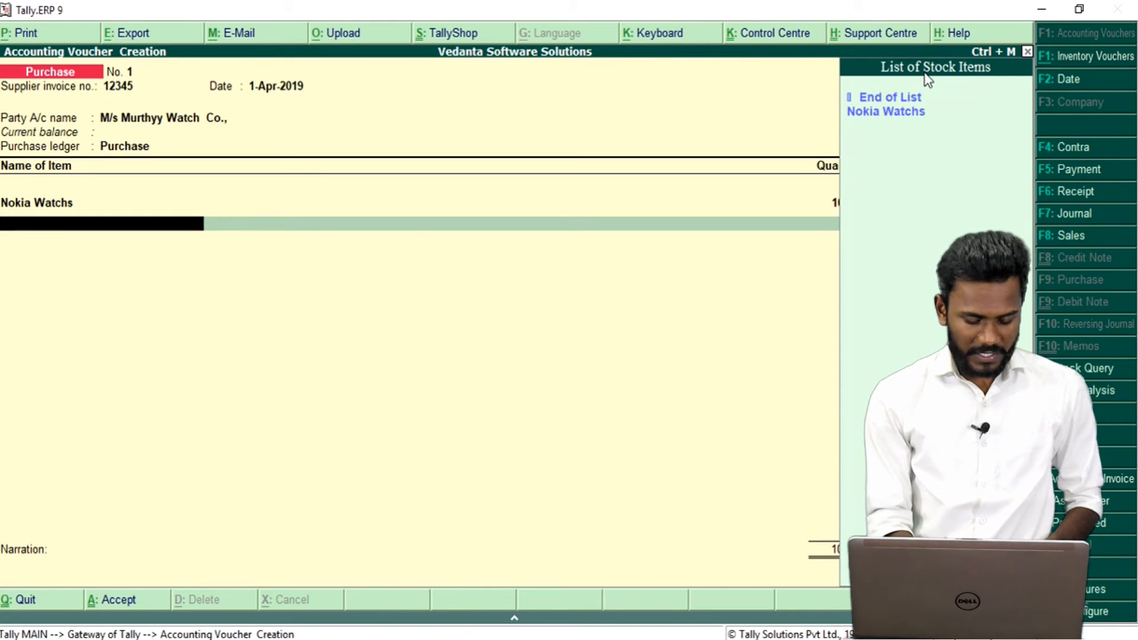
key(alt+c)
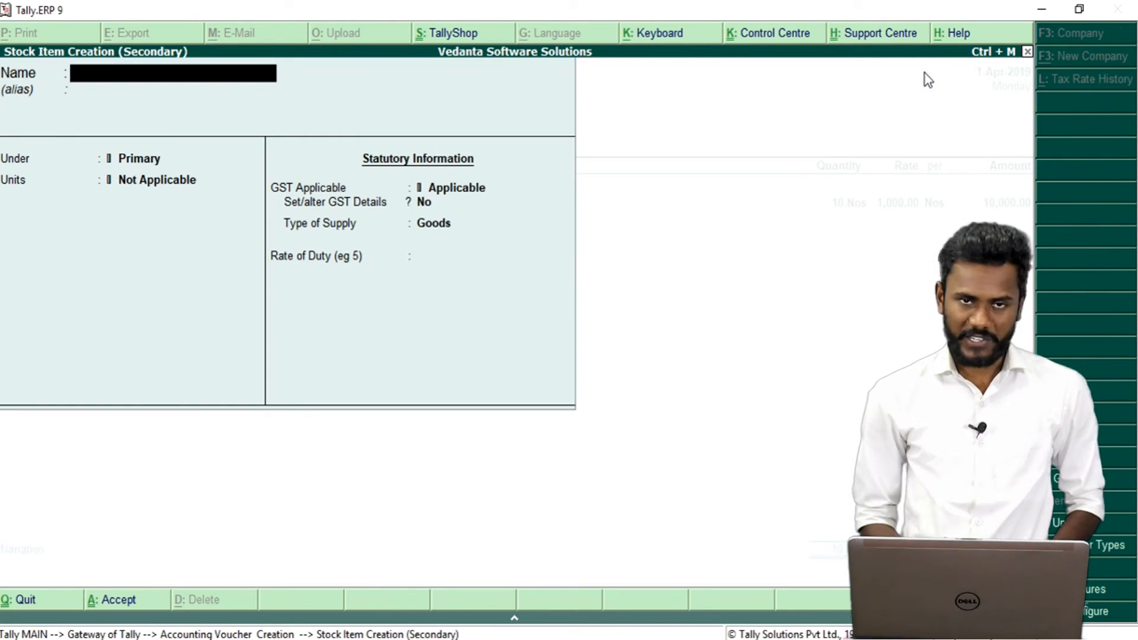
key(Escape)
key(y)
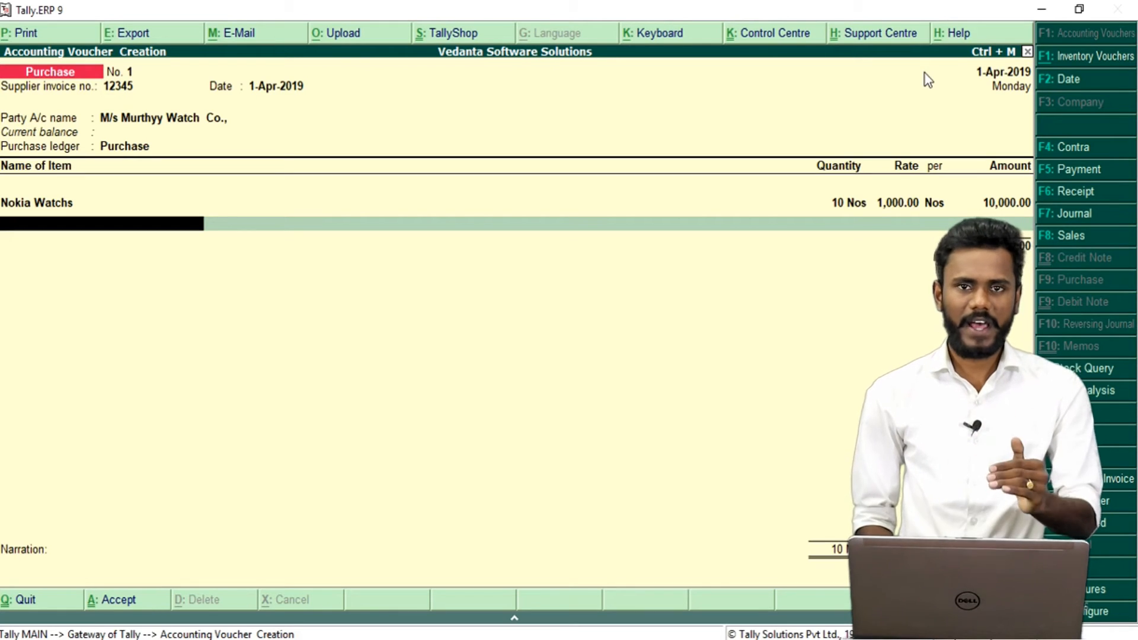
End the voucher's item list and begin a new C GST ledger under the Duties & Taxes group.
key(Return)
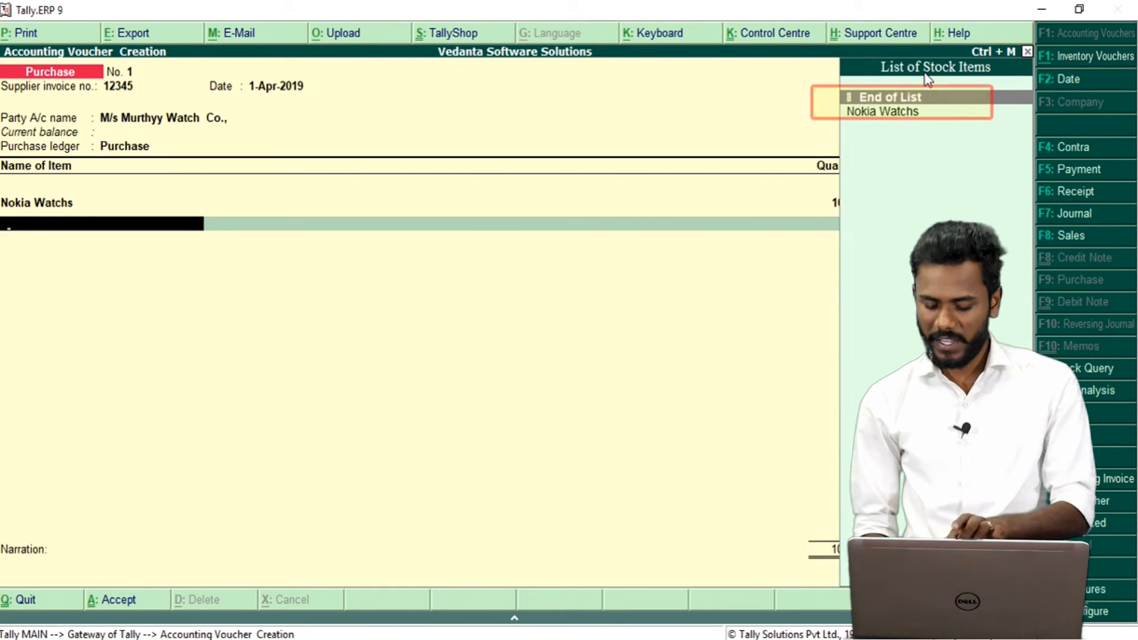
key(Return)
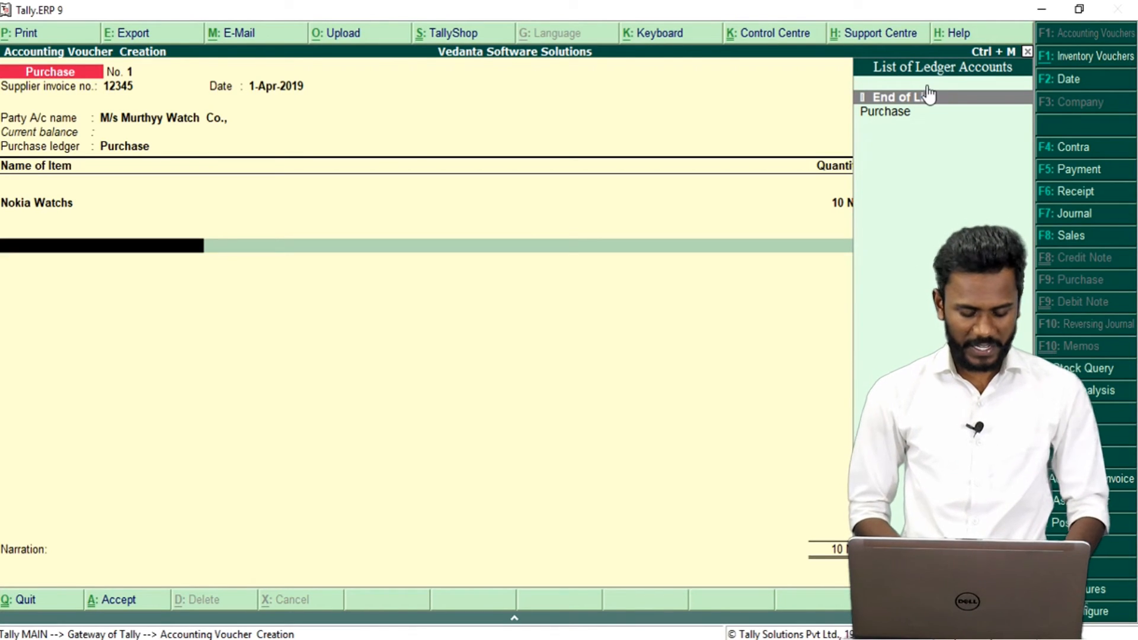
key(alt+c)
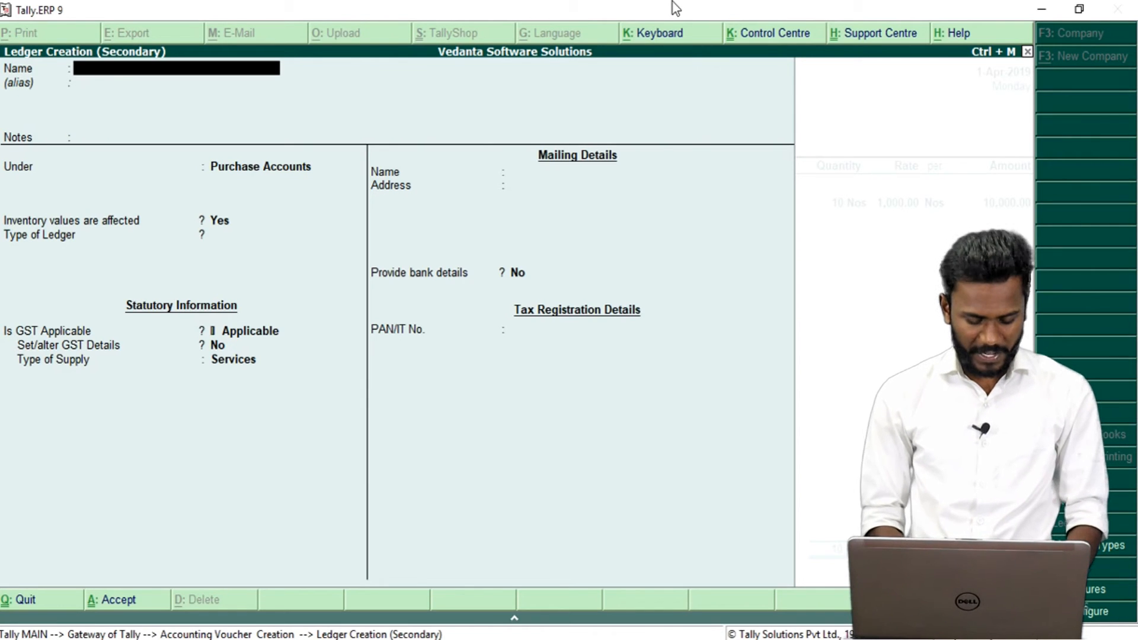
text(C GST)
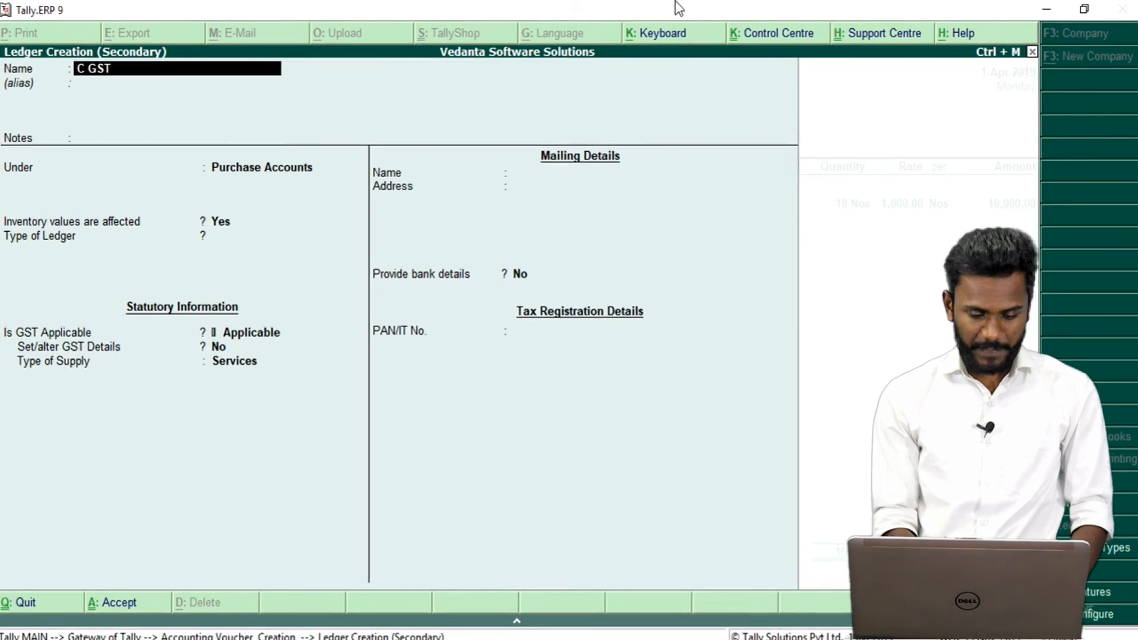
key(Return)
key(Return)
key(Return)
text(du)
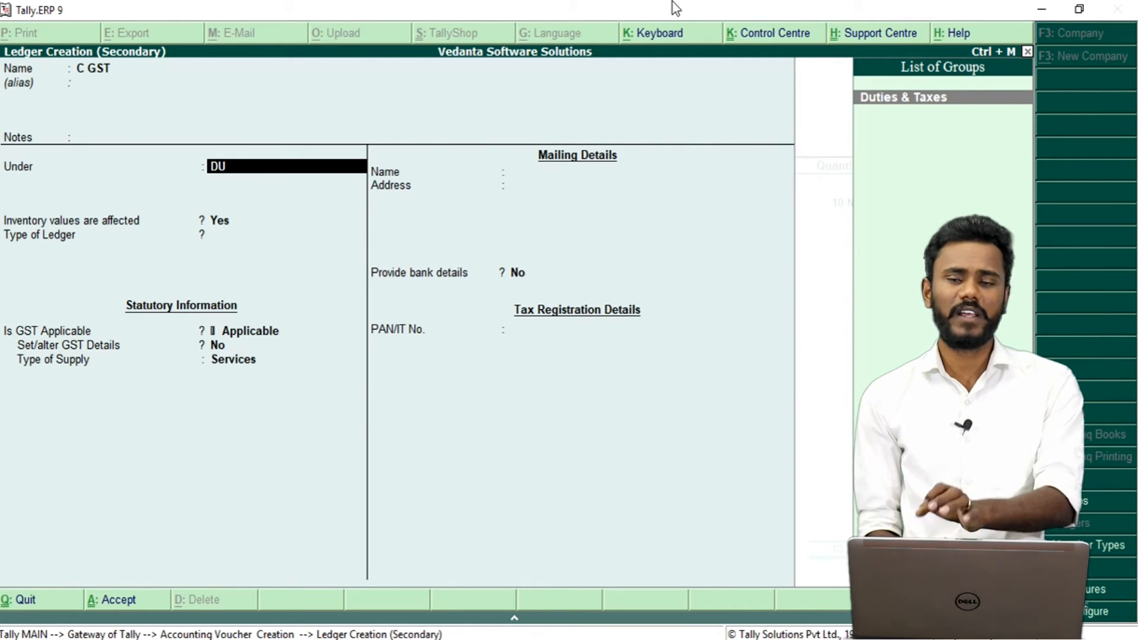
key(Return)
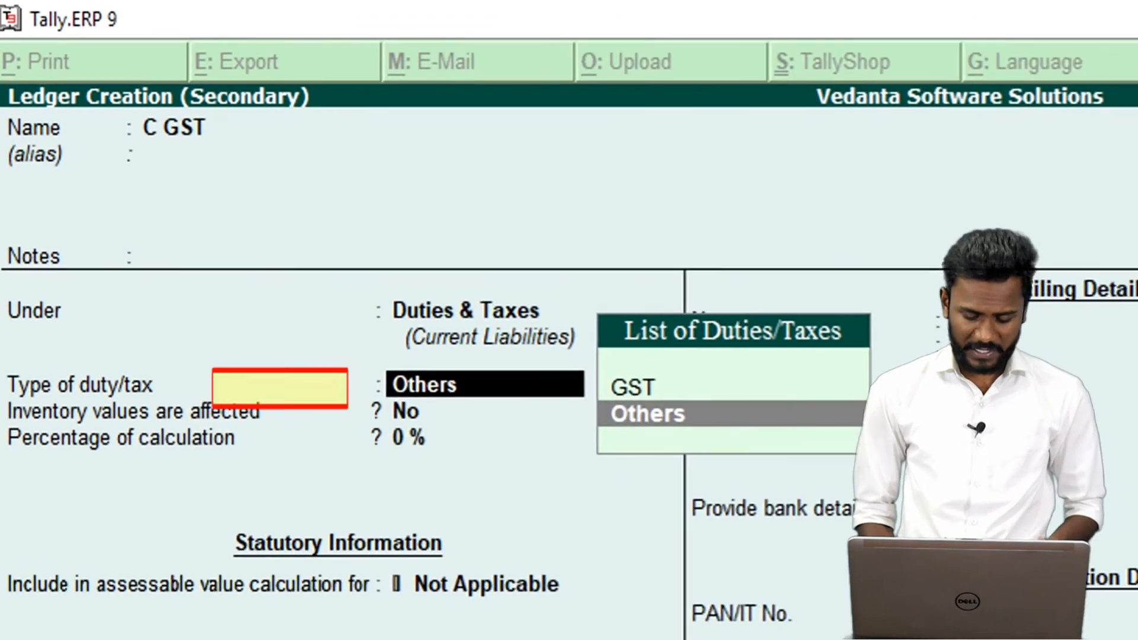
Set C GST to duty type GST, Central Tax, 0% calculation and no rounding, then save it into the purchase voucher with its calculated amount.
key(Up)
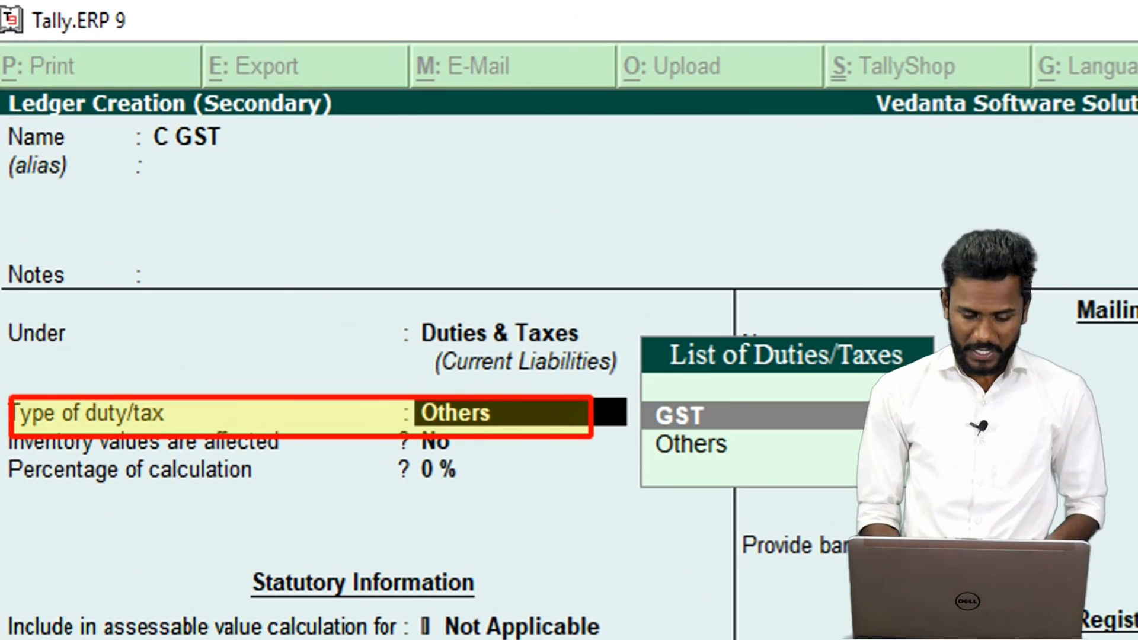
key(Return)
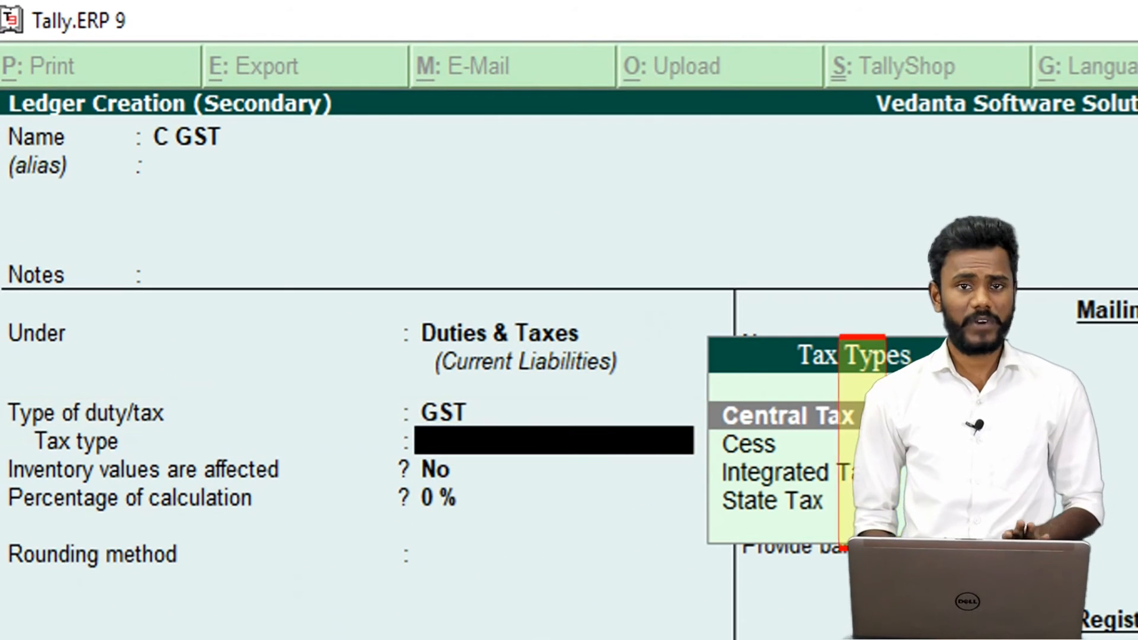
key(Return)
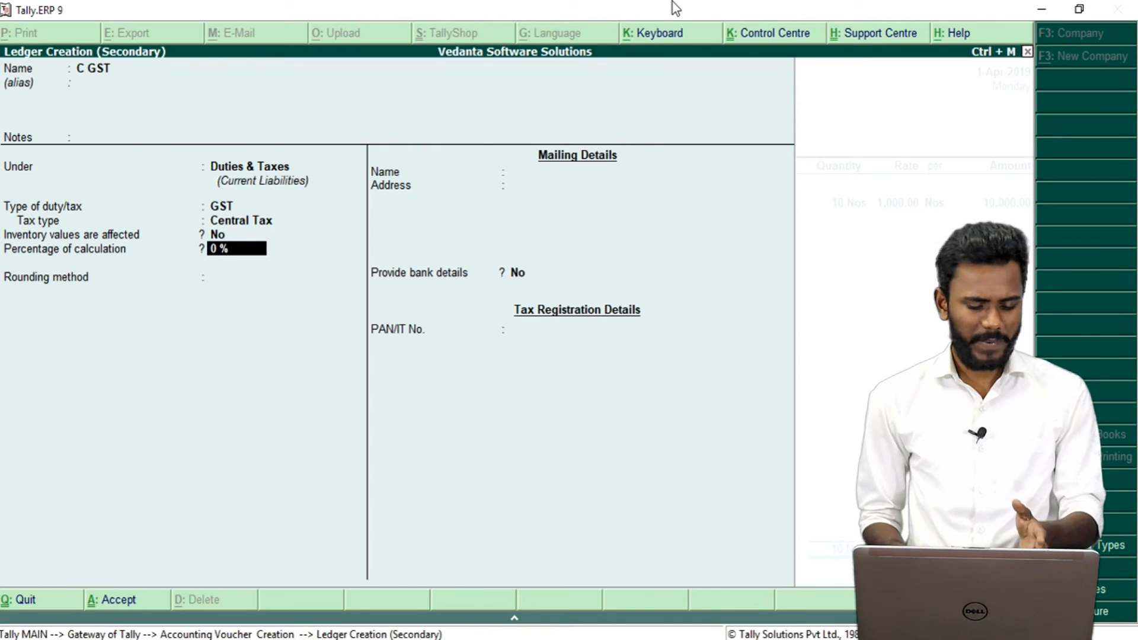
key(Return)
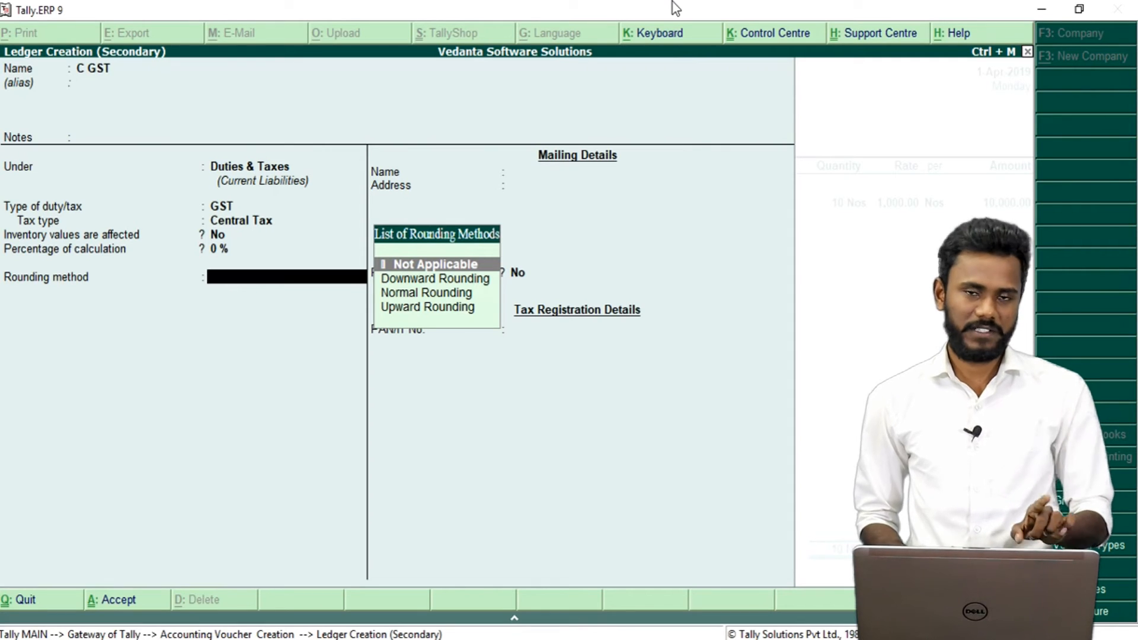
key(Down)
key(Up)
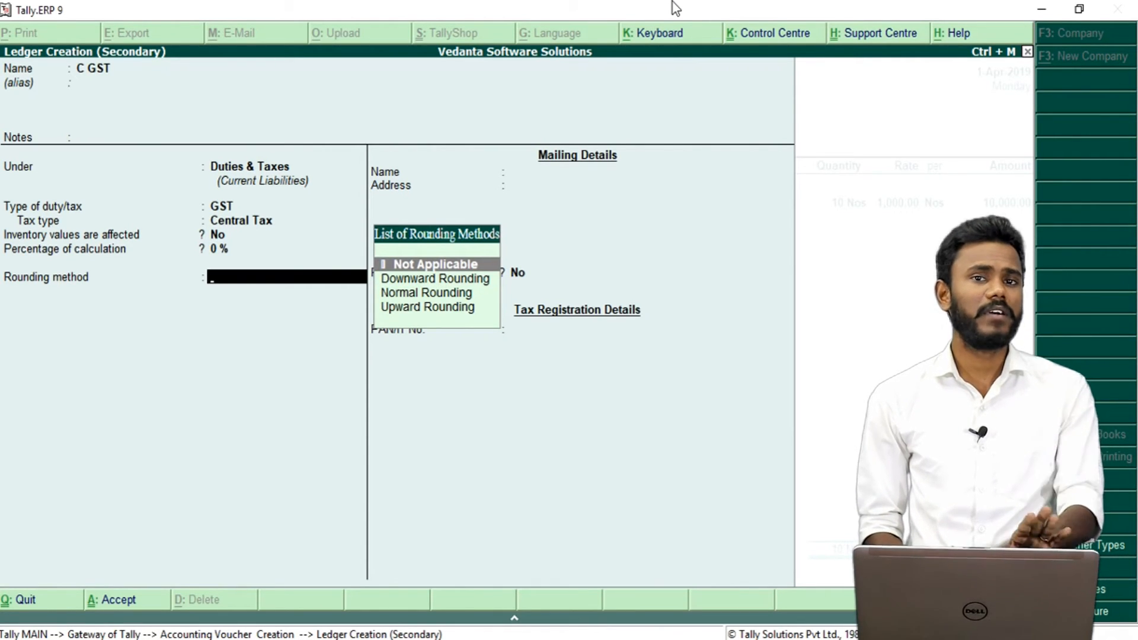
key(Return)
key(Return)
key(Return)
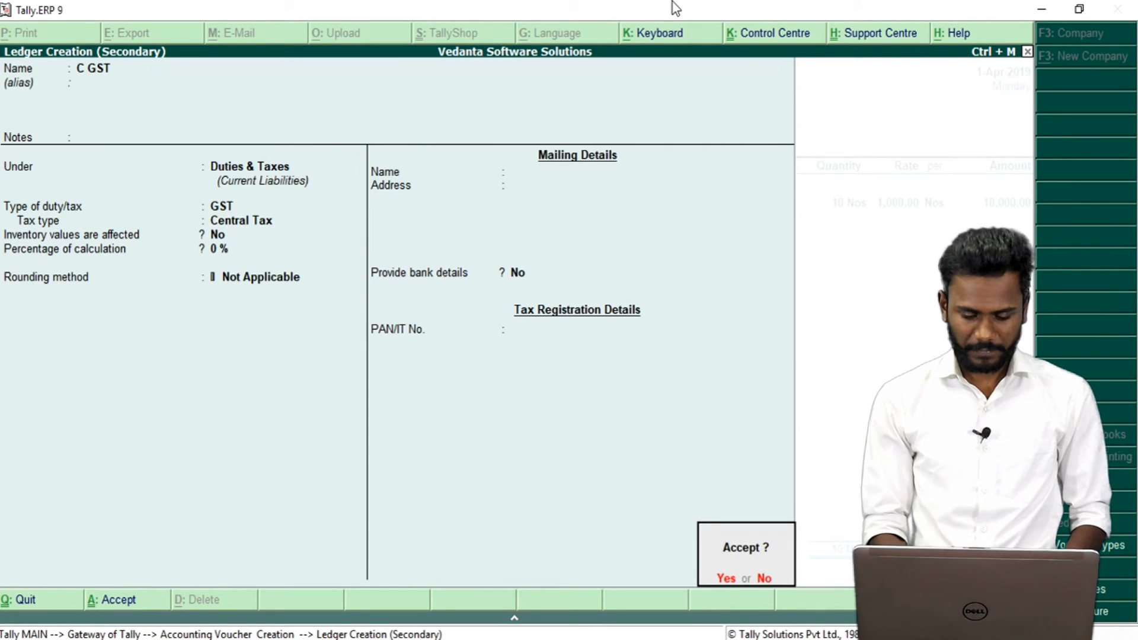
key(Return)
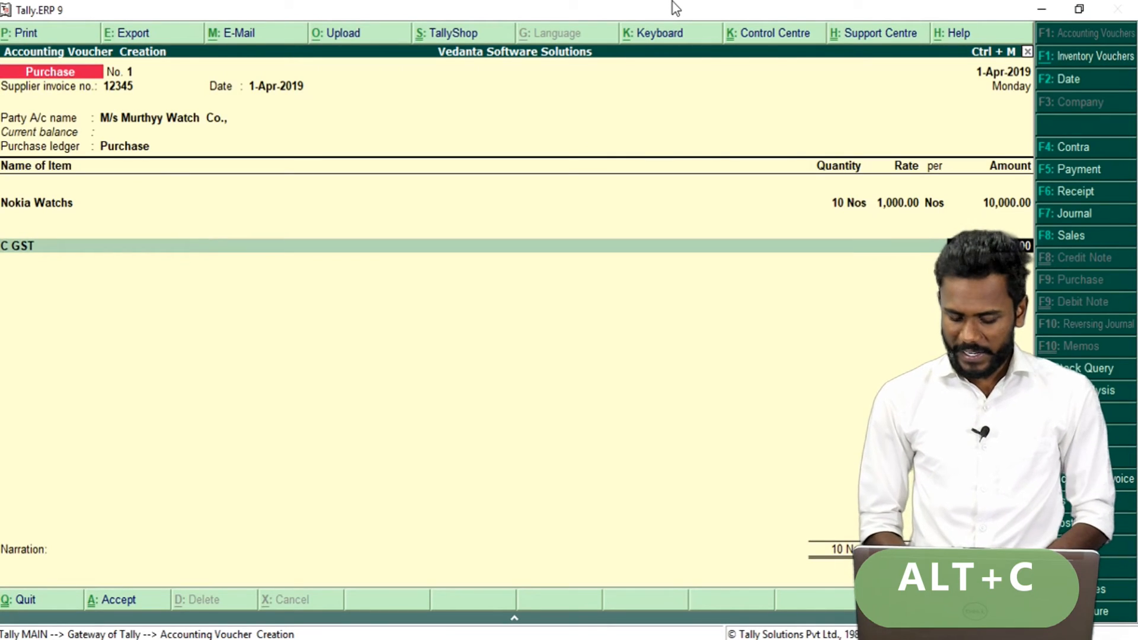
key(Return)
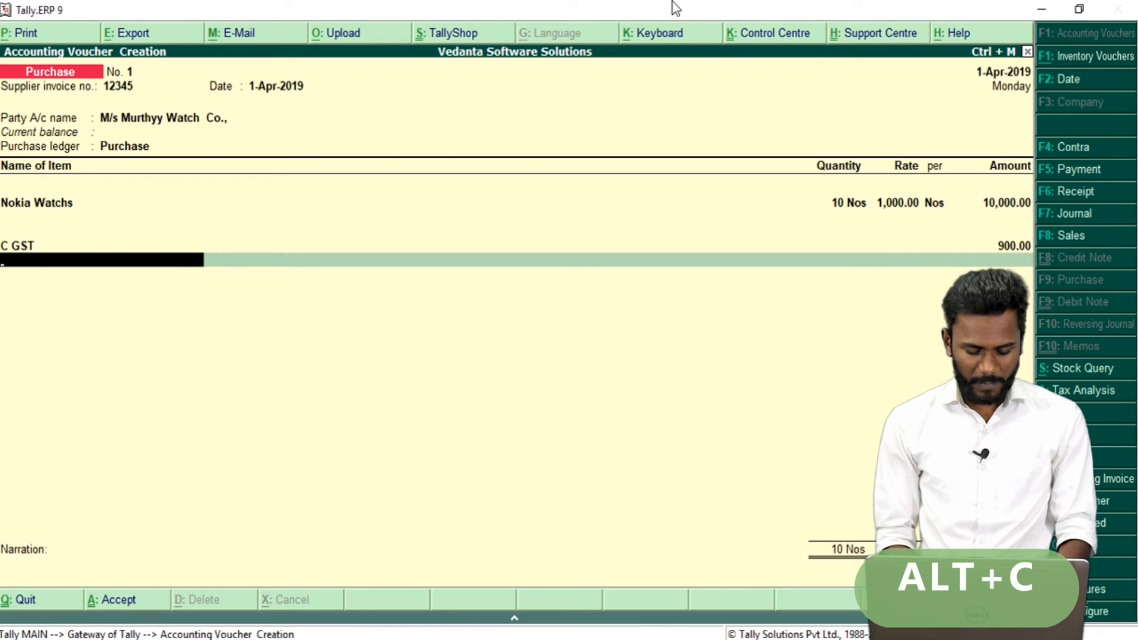
Begin a new S GST ledger under Duties & Taxes from the voucher's next ledger line.
key(alt+c)
text(S)
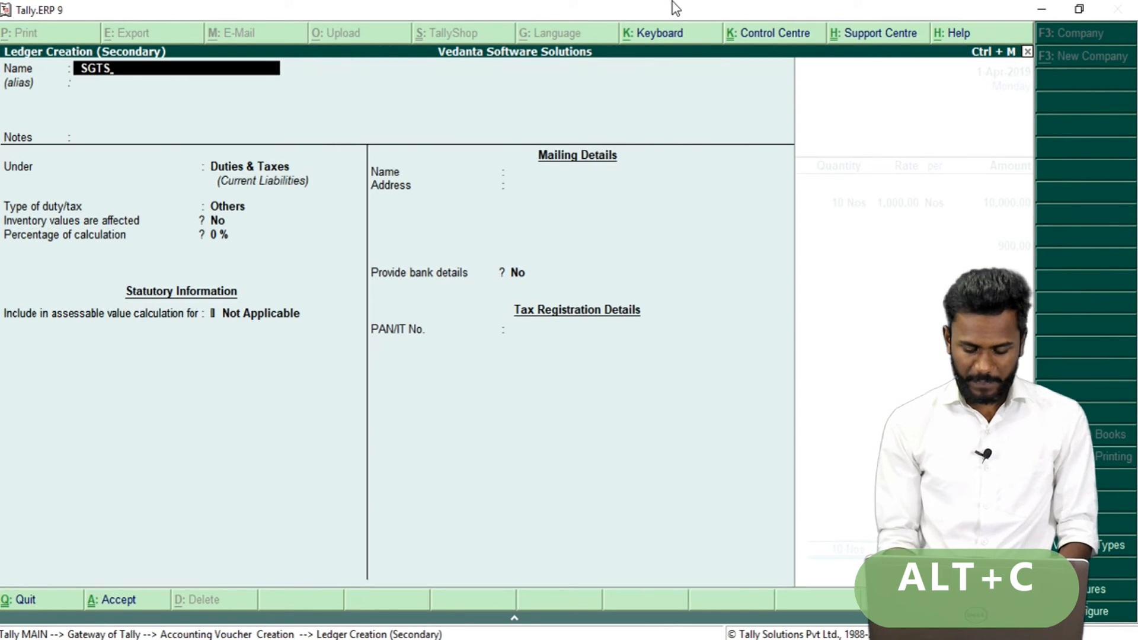
text( GST)
key(Return)
key(Return)
key(Return)
key(Return)
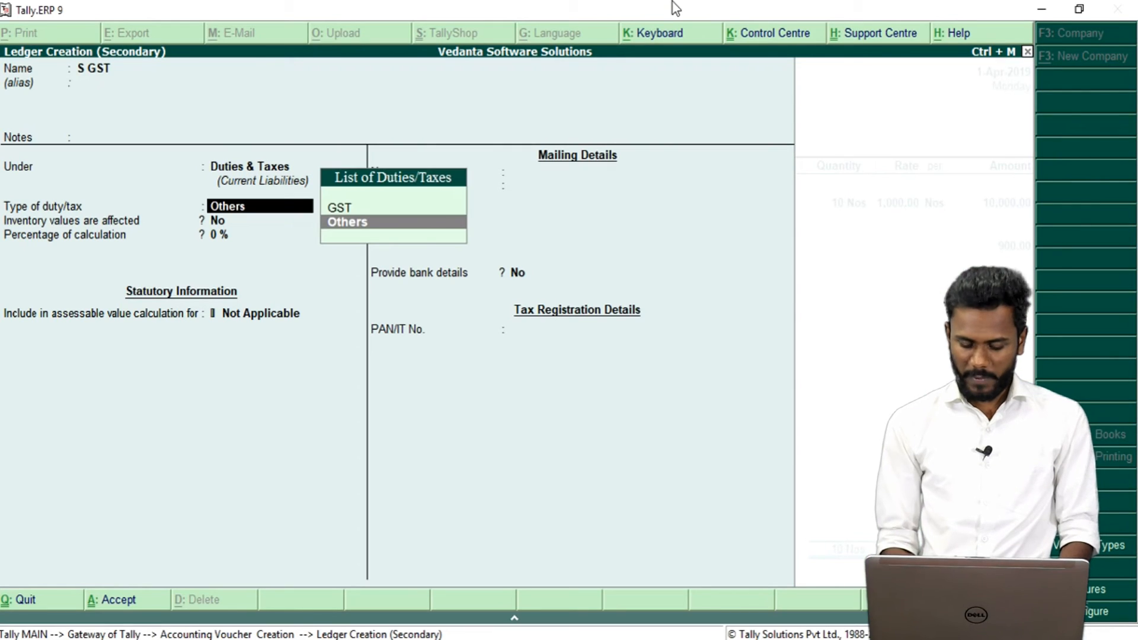
Set S GST to duty type GST, State Tax, 0% calculation and no rounding, and save it into the purchase voucher.
key(Up)
key(Return)
key(Down)
key(Down)
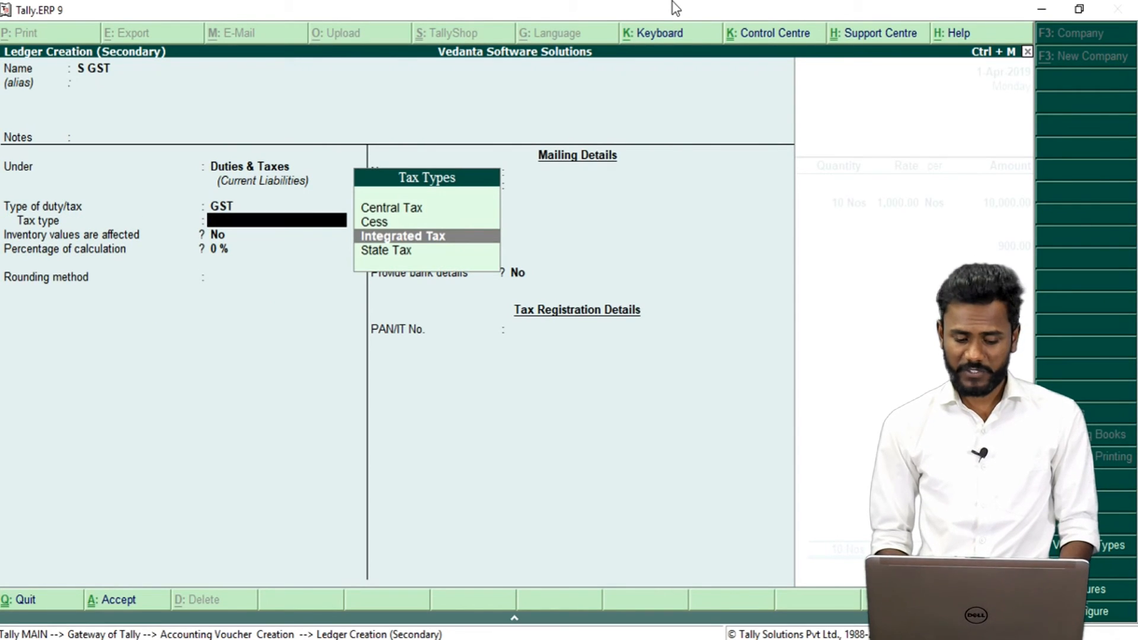
key(Down)
key(Return)
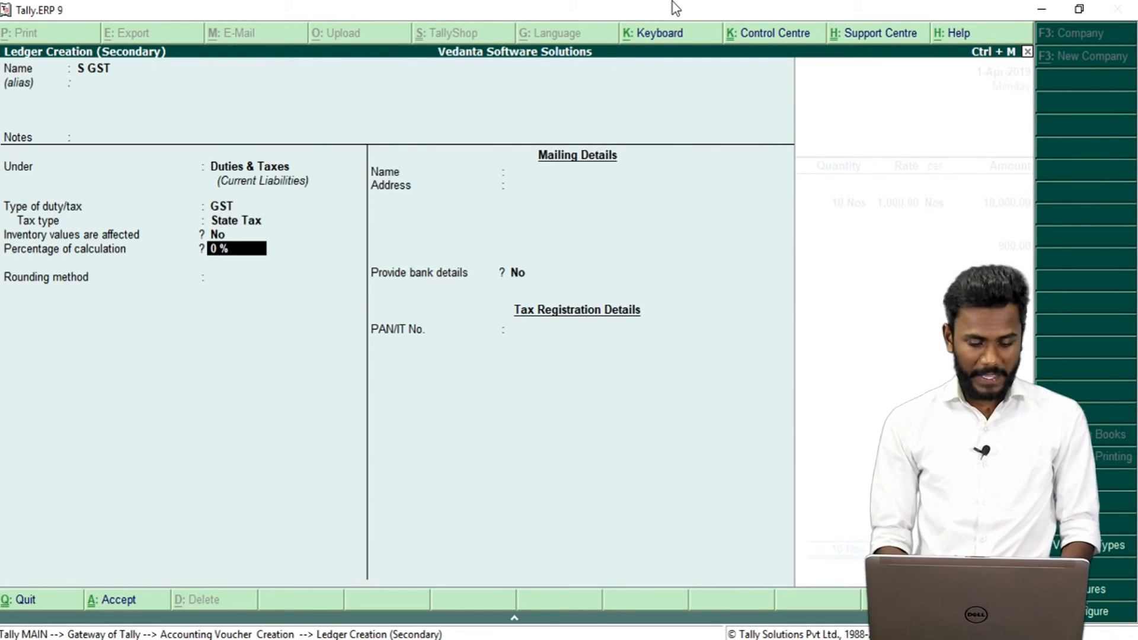
key(Return)
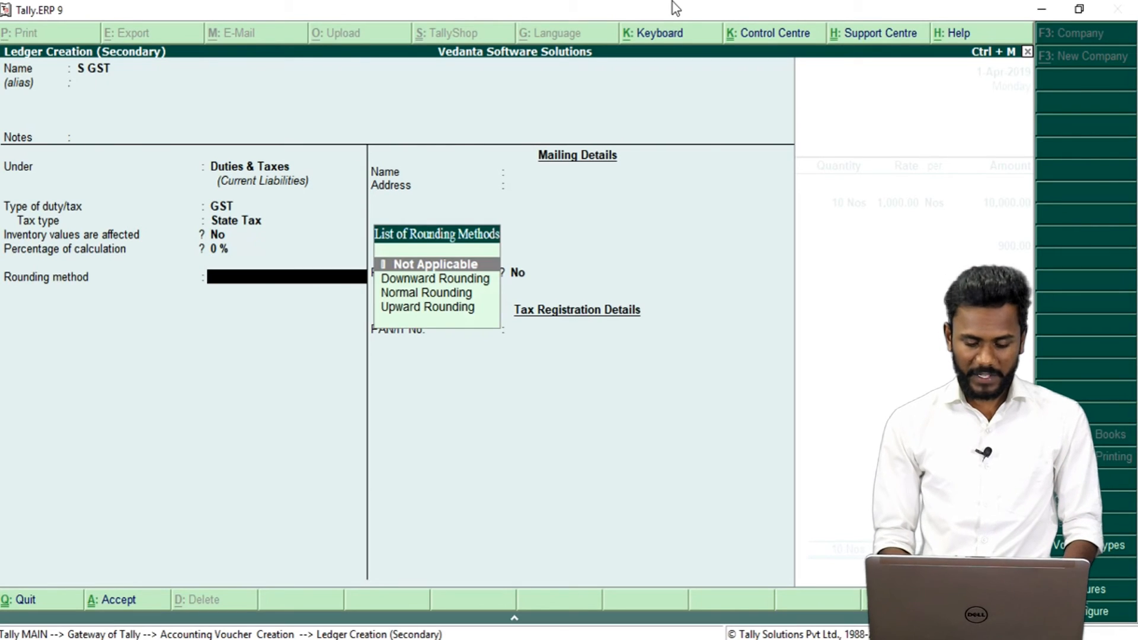
key(Return)
key(Return)
key(Return)
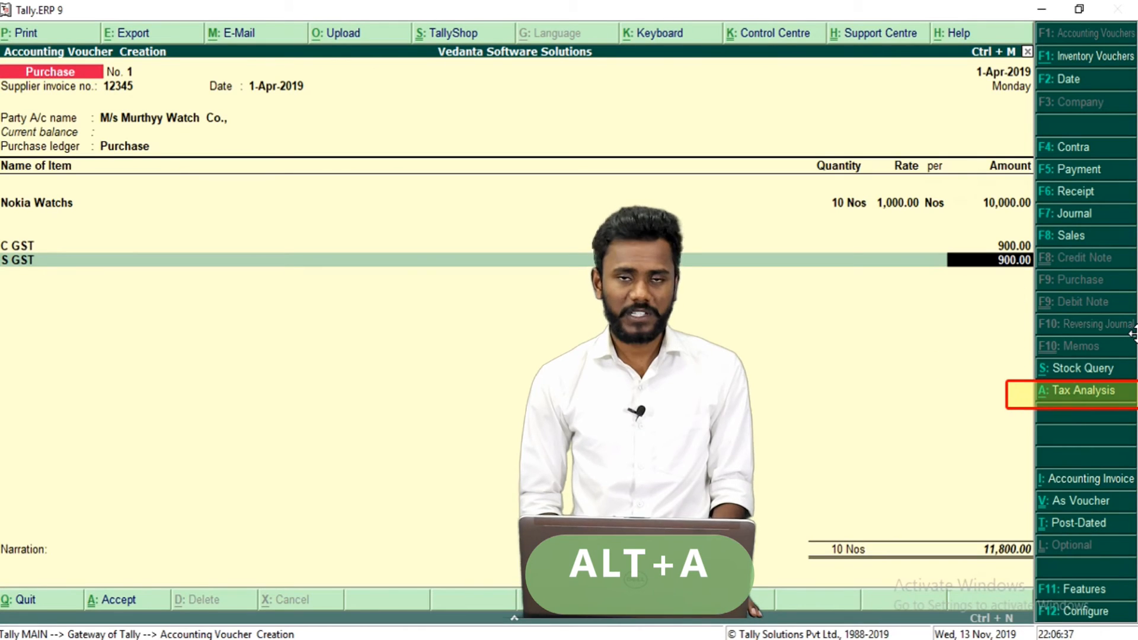
Check the purchase voucher's tax analysis in detailed view for the GST breakup, and return to the voucher.
key(alt+a)
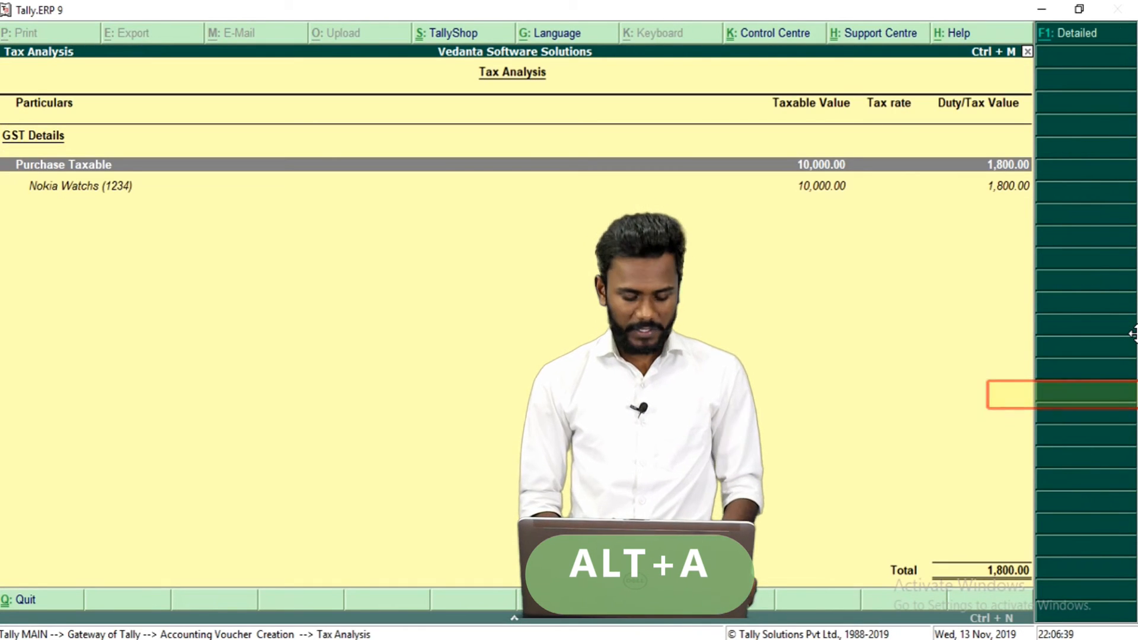
key(F1)
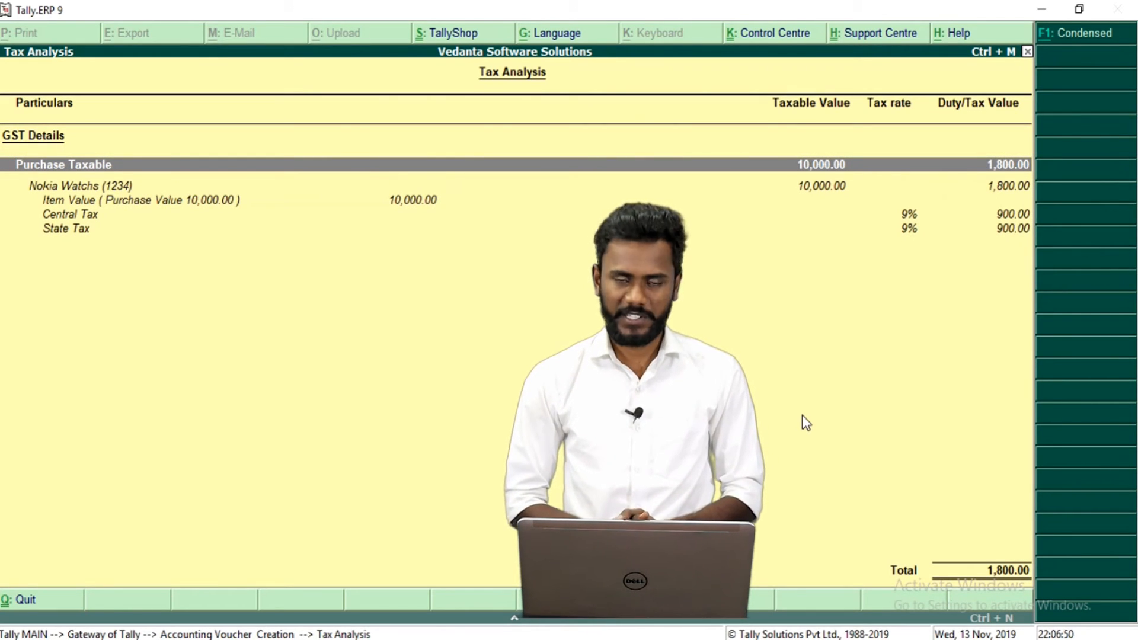
key(Escape)
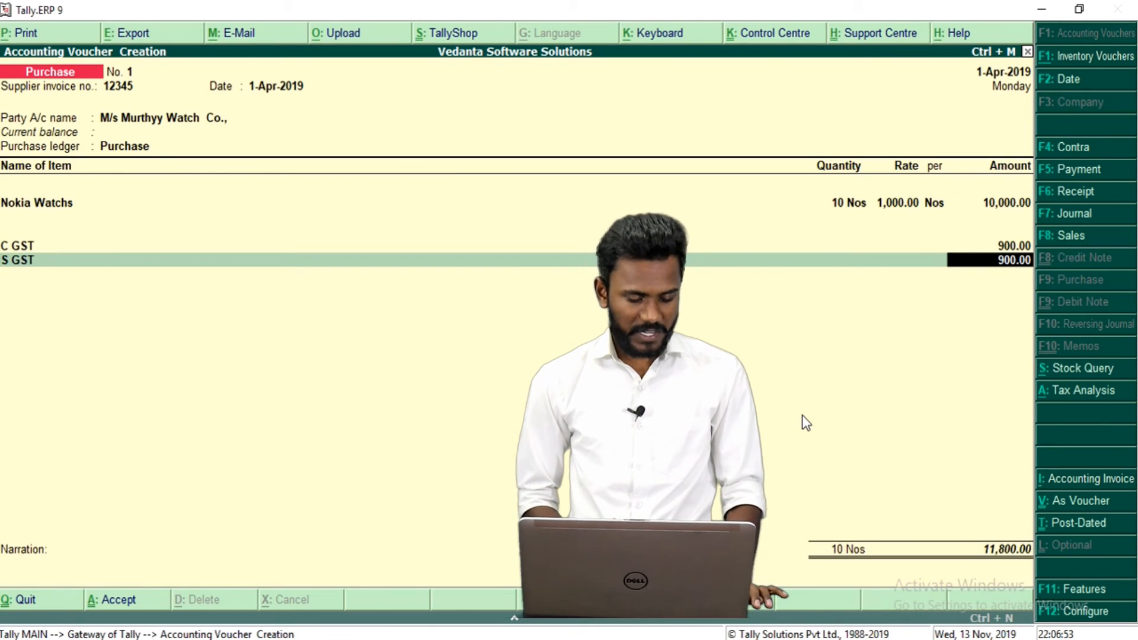
Save the purchase voucher and start a sales voucher, leaving its reference number blank.
key(ctrl+a)
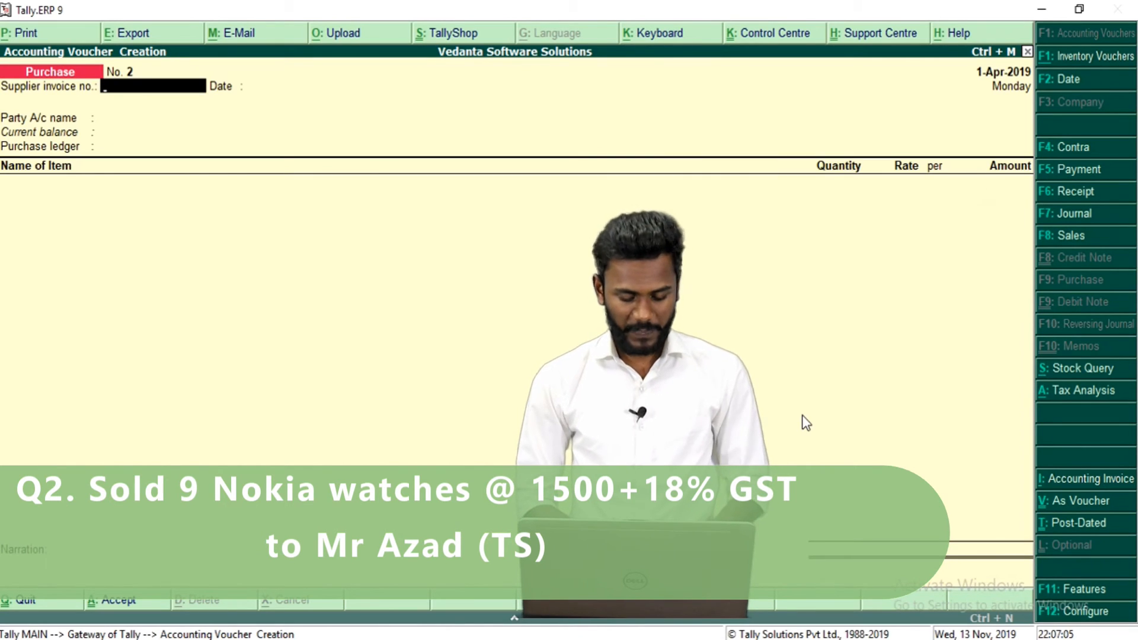
click(1087, 241)
key(Return)
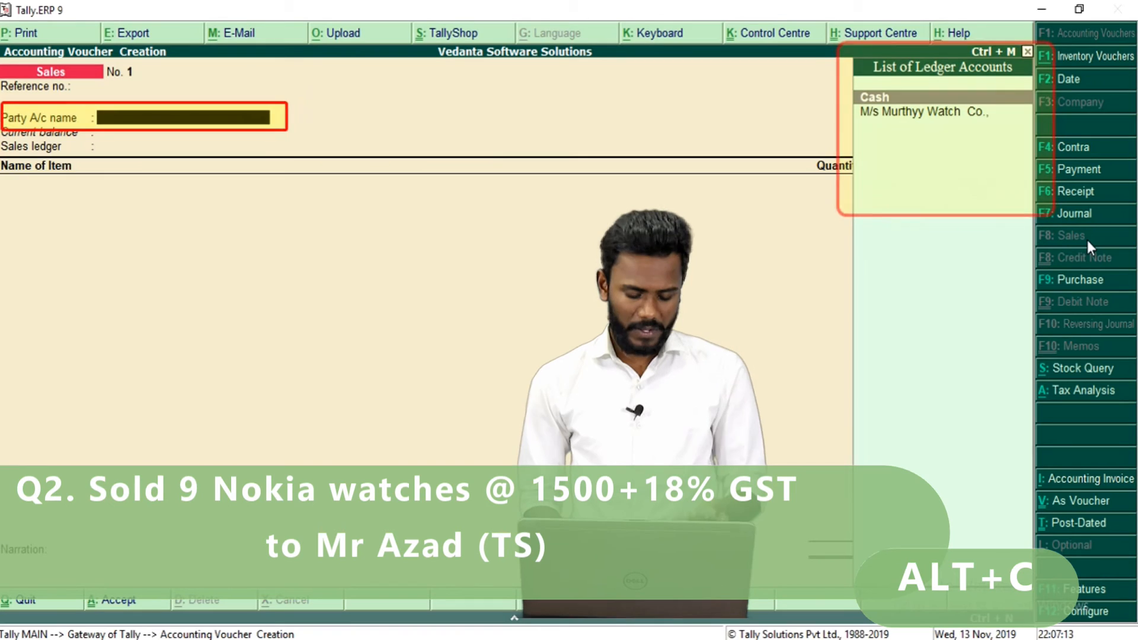
Begin a new party ledger with the customer's name under the Sundry Debtors group.
key(alt+c)
text(MR AZAD)
key(Return)
key(Return)
key(Return)
text(SUN)
key(Down)
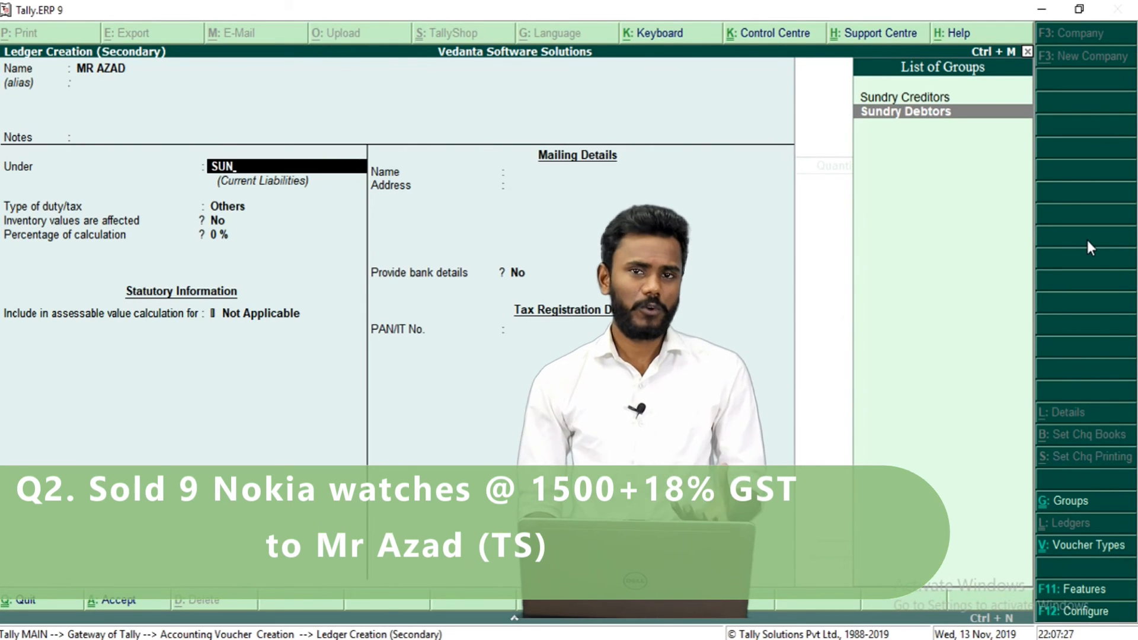
key(Return)
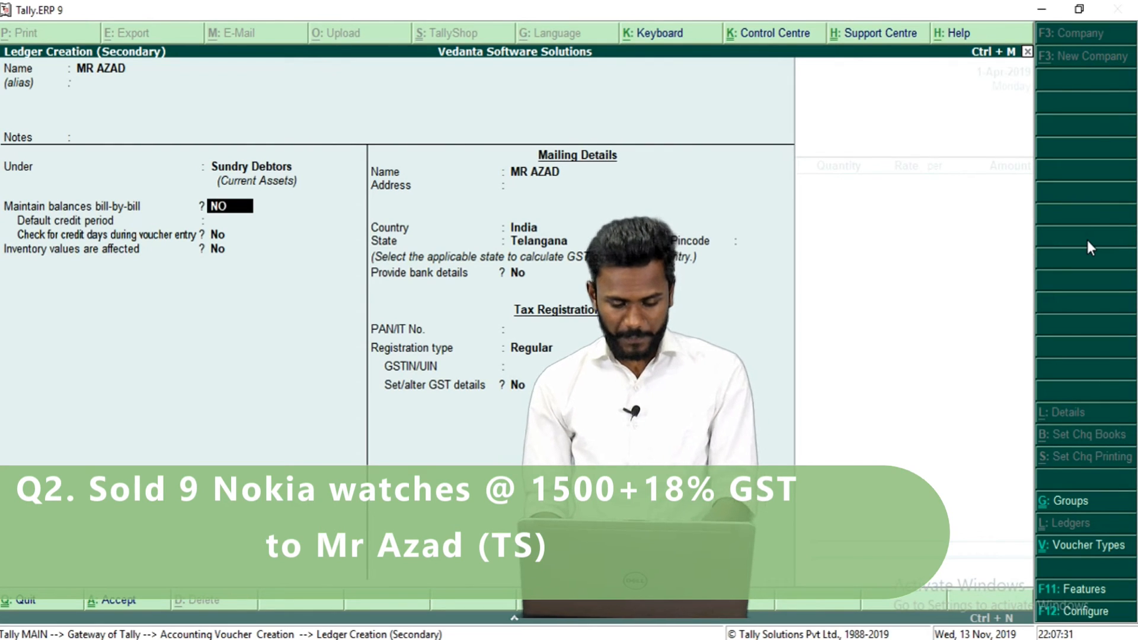
Keep bill-by-bill balances, inventory effect and bank details at No, keep the state Telangana, and enter the customer's pincode.
key(Return)
key(Return)
key(Return)
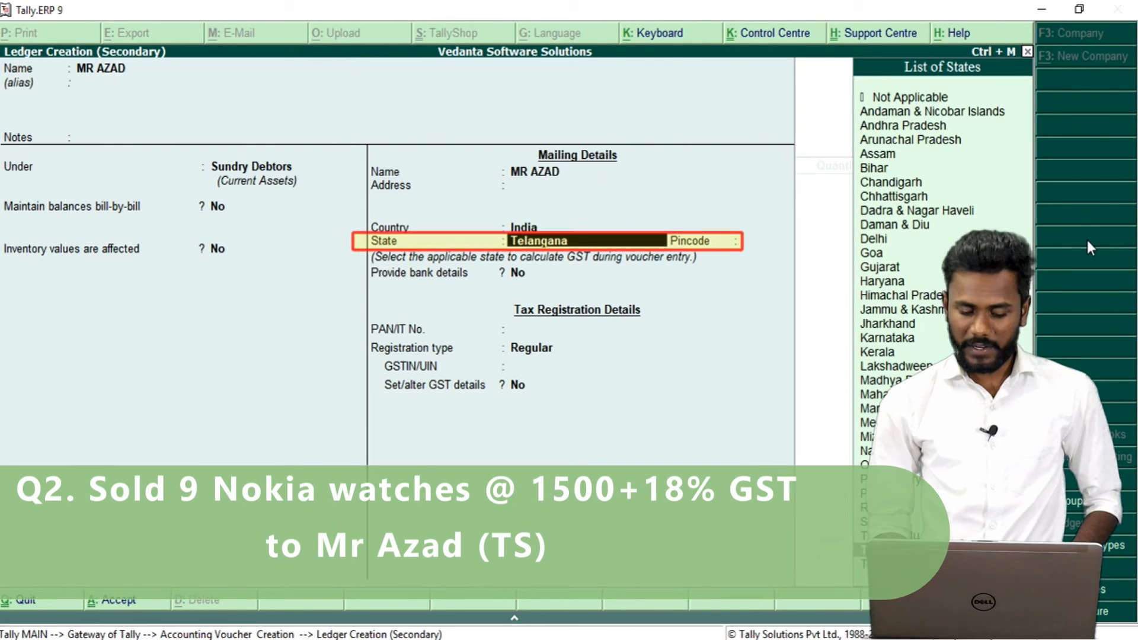
key(Return)
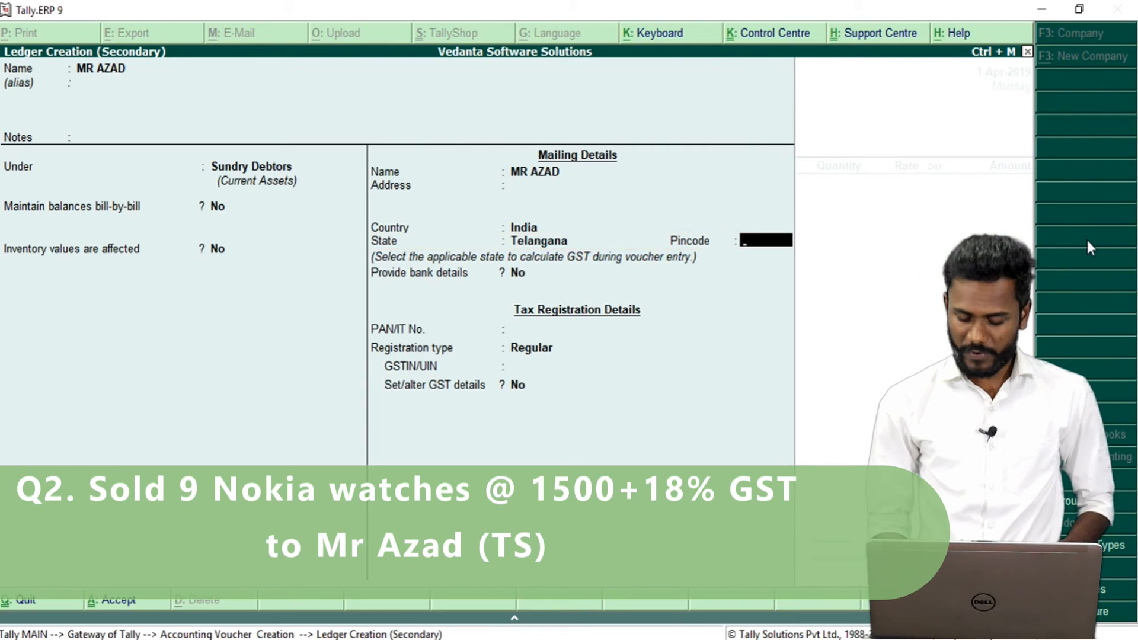
text(500002877)
key(BackSpace)
key(BackSpace)
key(BackSpace)
key(BackSpace)
text(4)
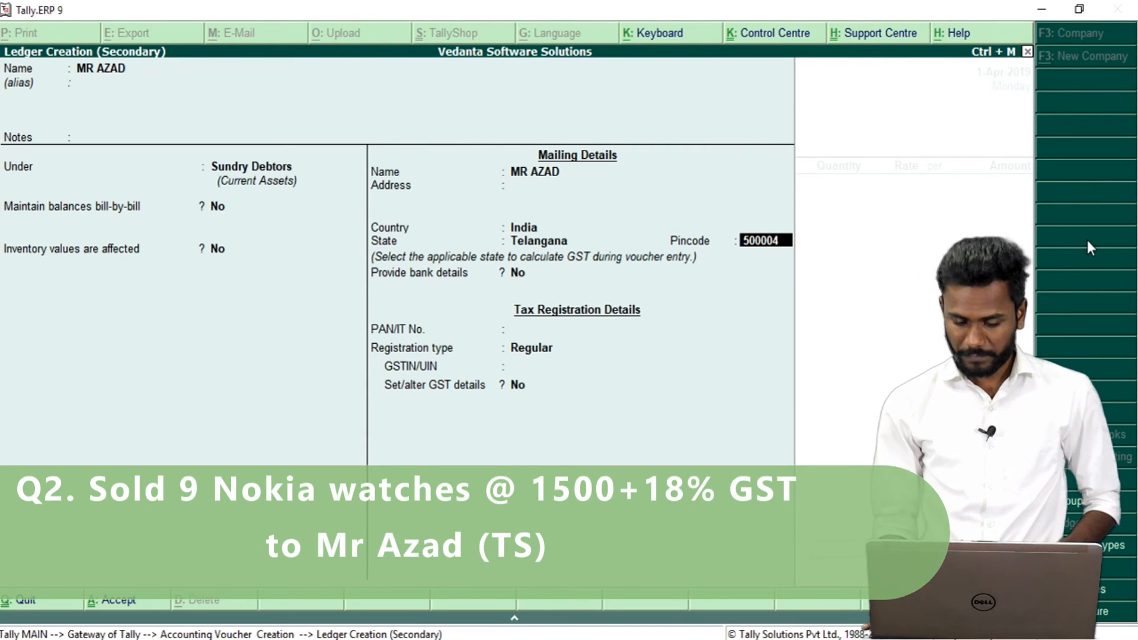
text(\)
key(Return)
key(Return)
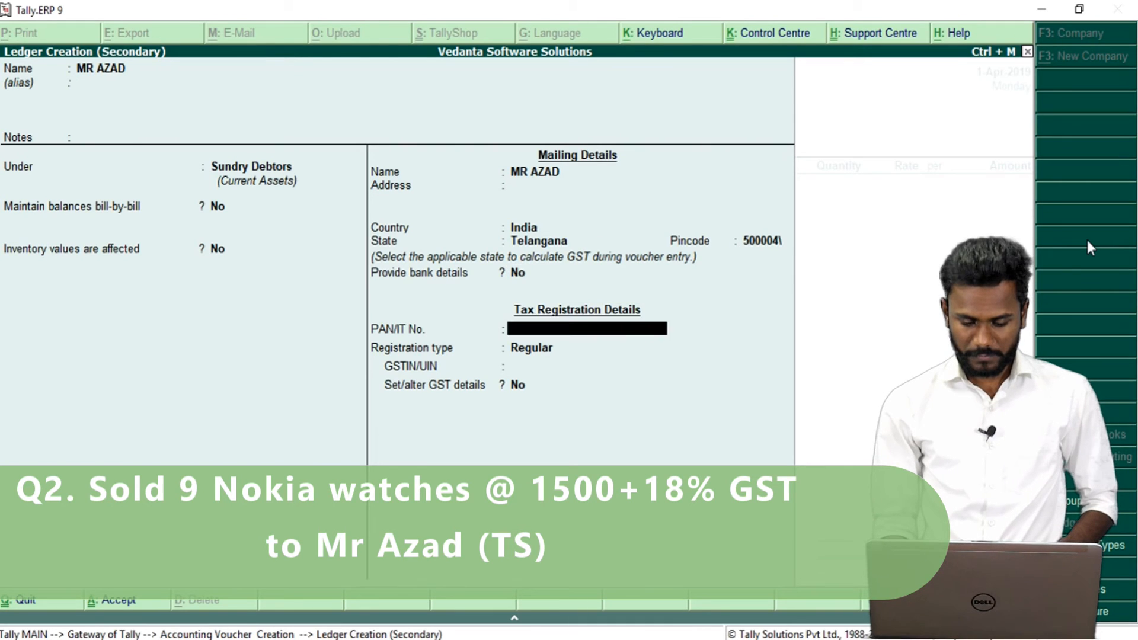
Leave the PAN blank, keep the registration type Regular, and enter the customer's GSTIN/UIN.
key(Return)
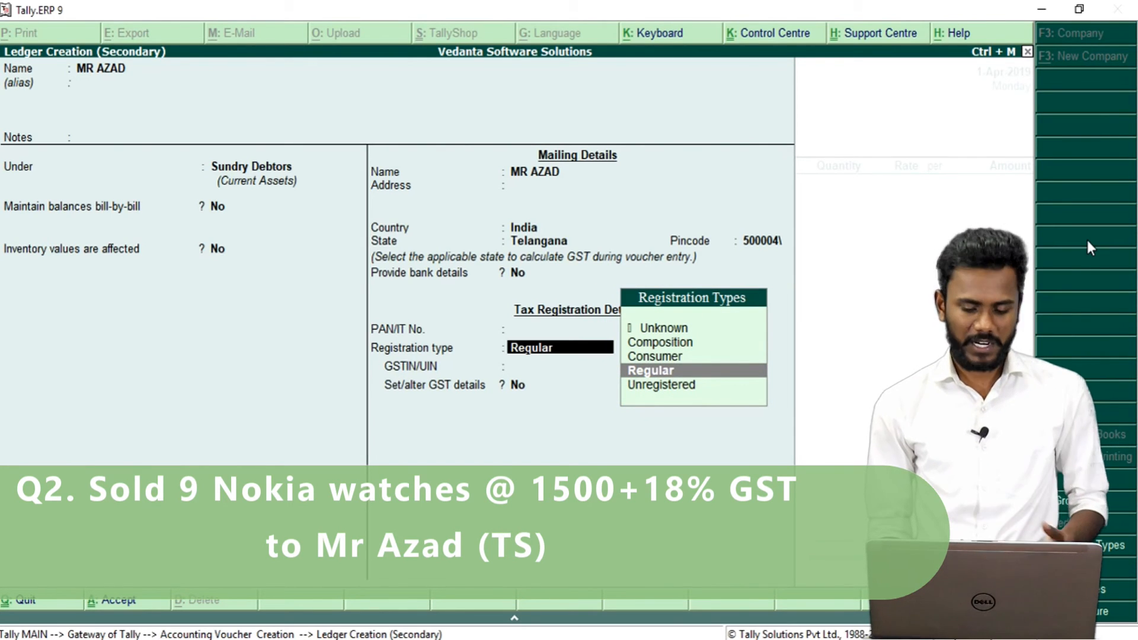
key(Down)
key(Up)
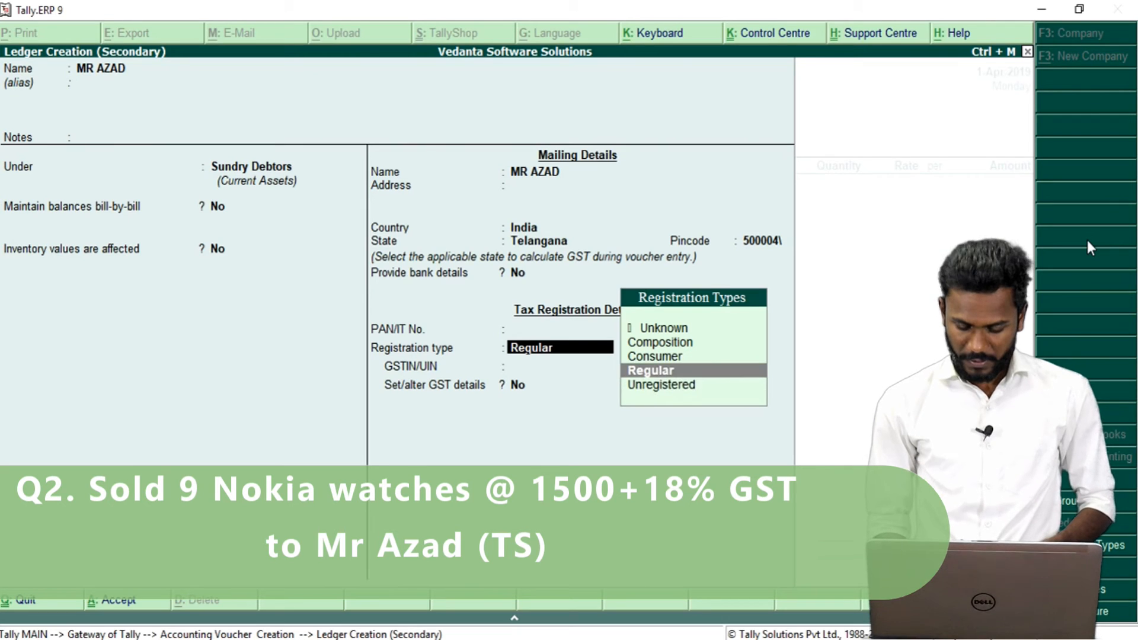
key(Return)
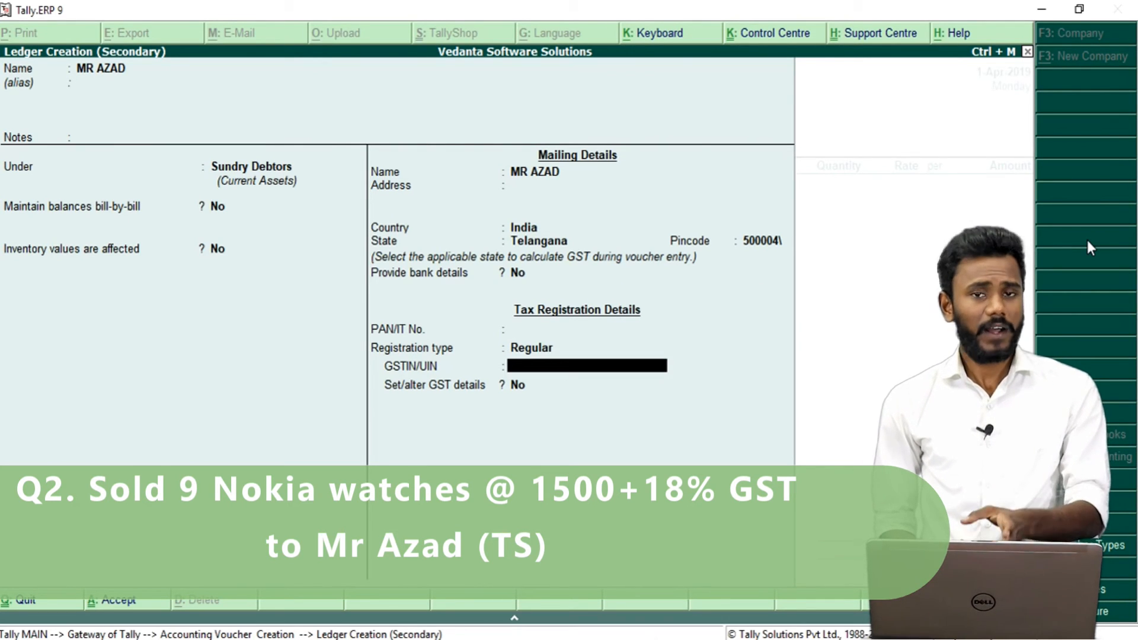
text(ZZZZZZZZZZZZZZZ)
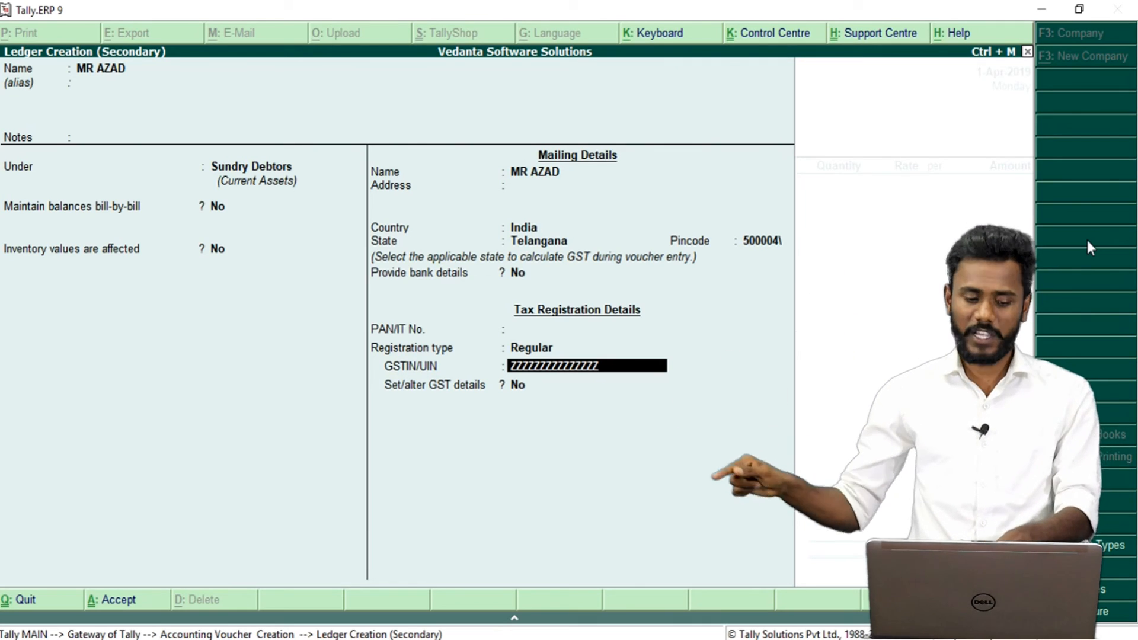
Replace the GSTIN/UIN entry with the customer's GSTIN/UIN, keeping the registration type Regular.
key(BackSpace)
key(BackSpace)
key(BackSpace)
key(BackSpace)
key(BackSpace)
key(BackSpace)
key(BackSpace)
key(BackSpace)
key(BackSpace)
key(BackSpace)
key(BackSpace)
key(BackSpace)
key(BackSpace)
key(BackSpace)
key(BackSpace)
key(BackSpace)
key(BackSpace)
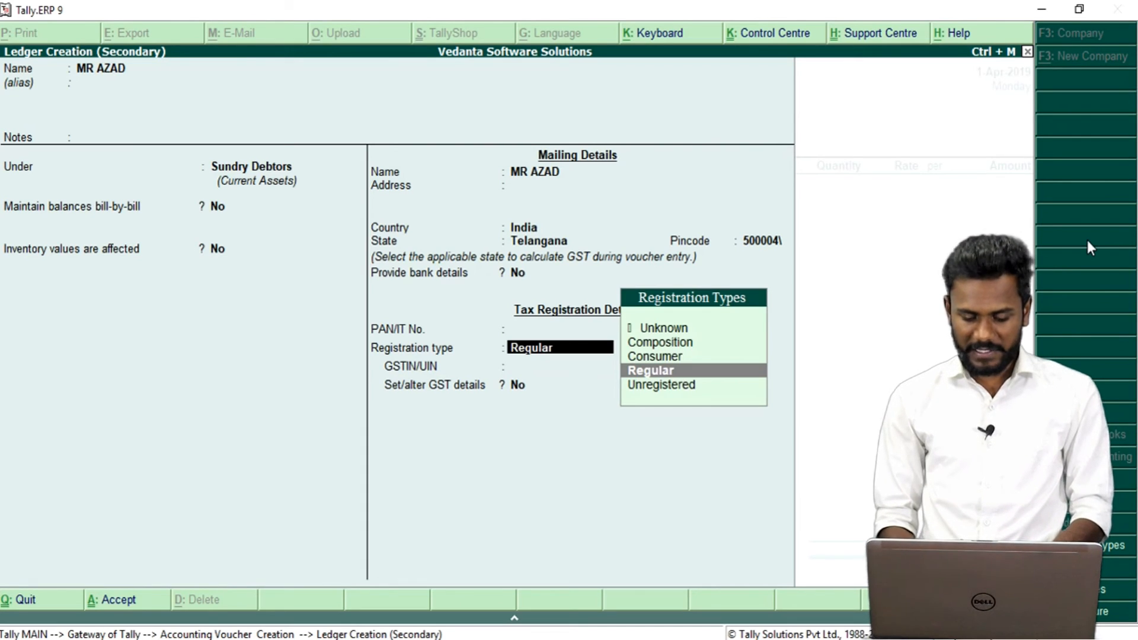
key(Down)
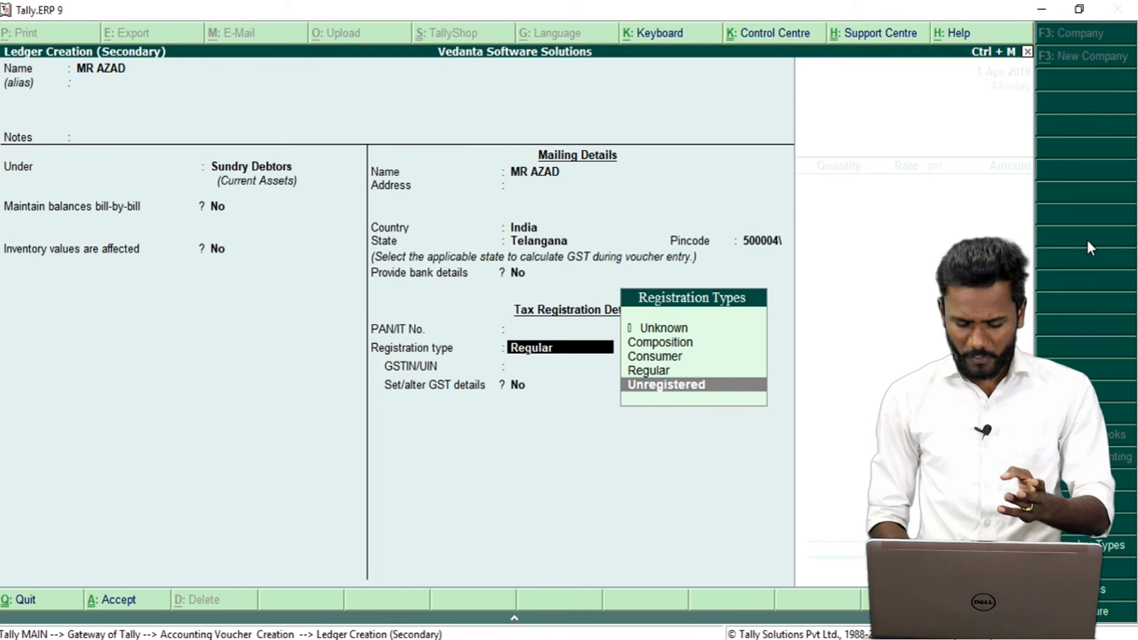
key(Up)
key(Return)
text(36AAAAA1111)
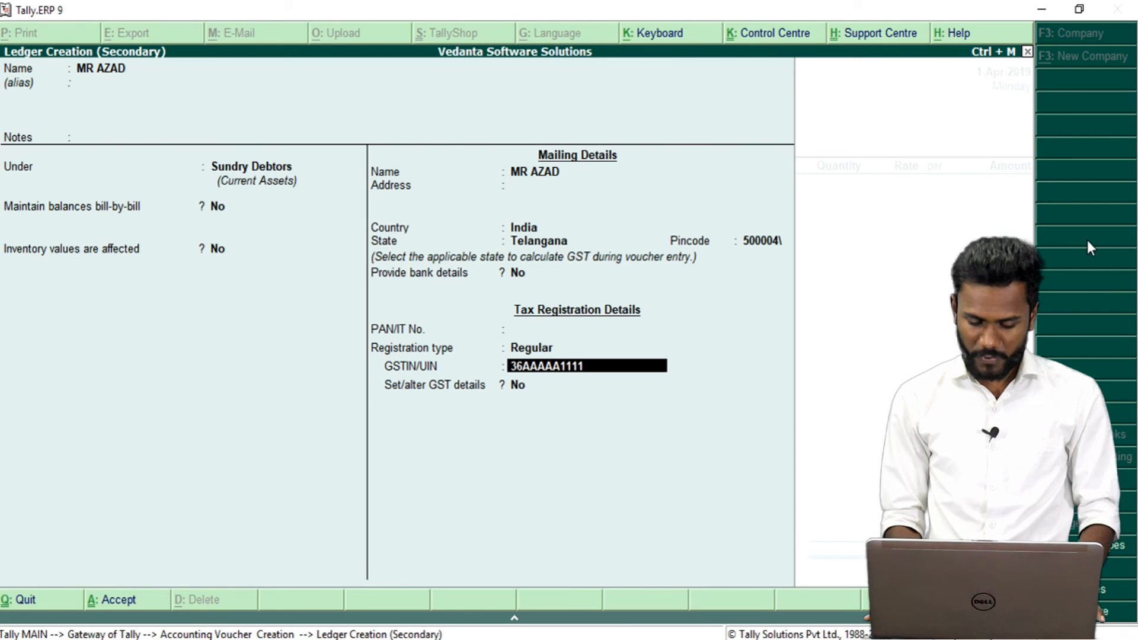
text(A1Z)
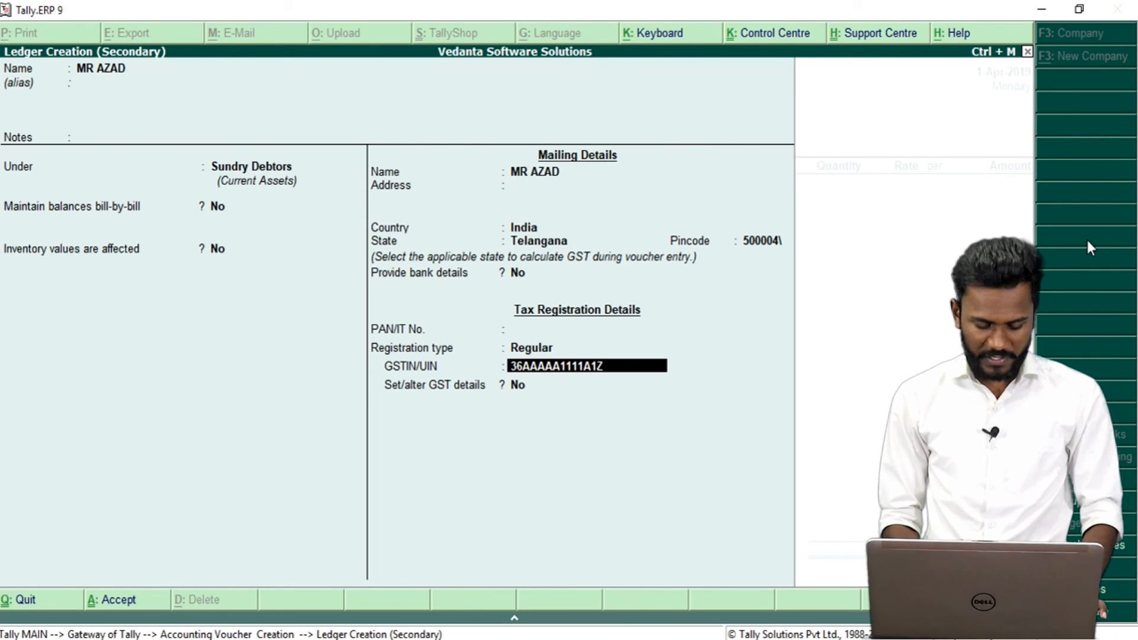
text(1)
Save the customer's ledger and accept the party details with the despatch and order fields blank.
key(ctrl+a)
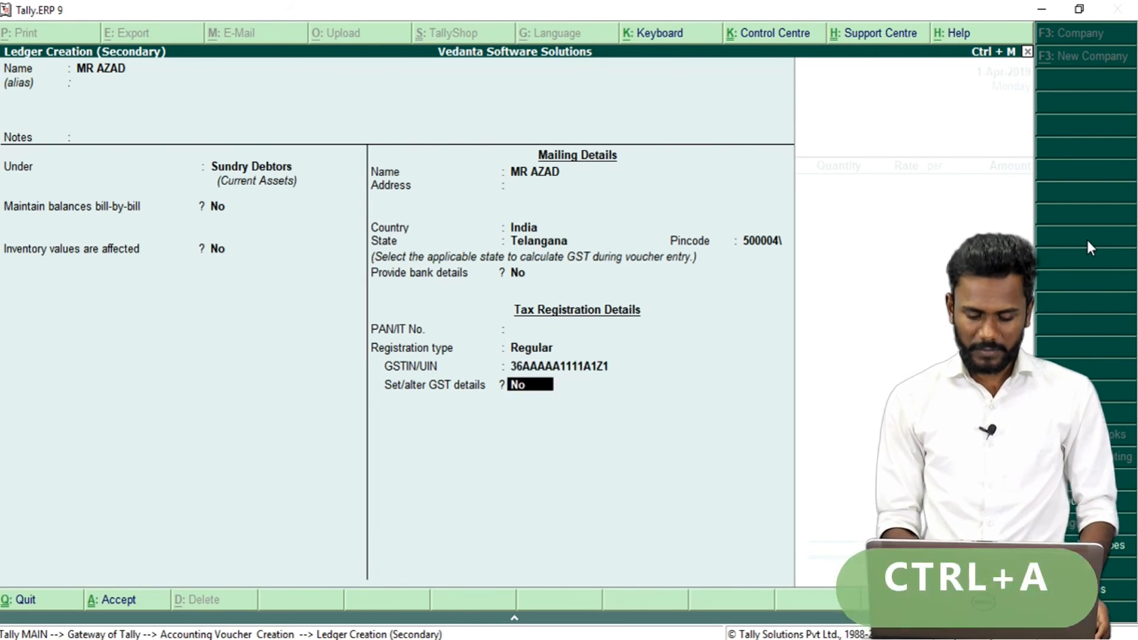
key(Return)
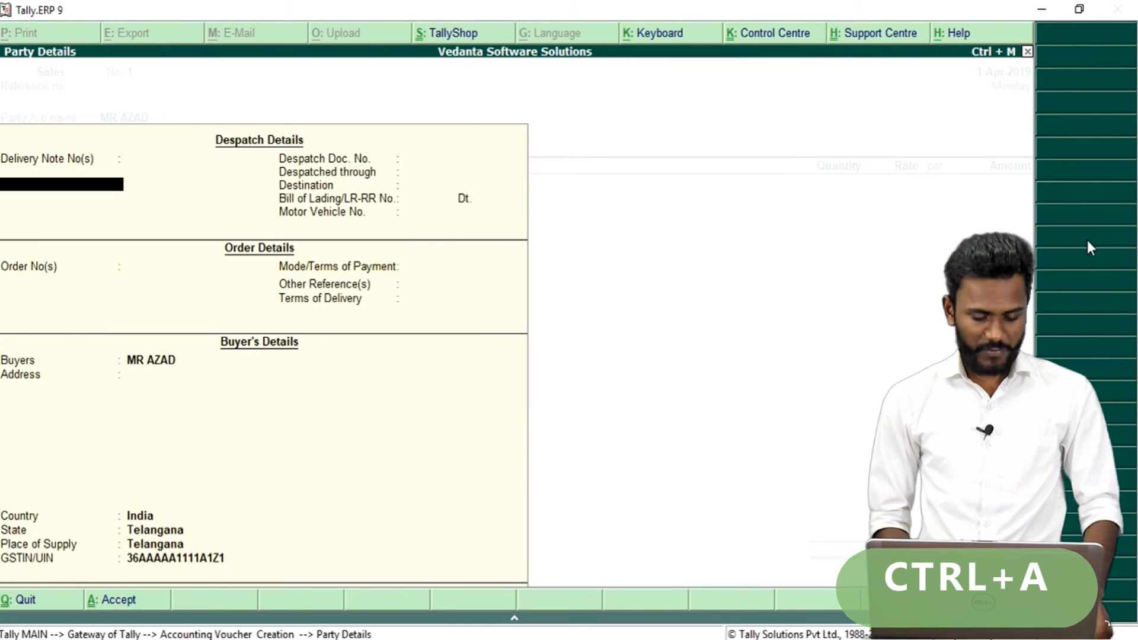
key(ctrl+a)
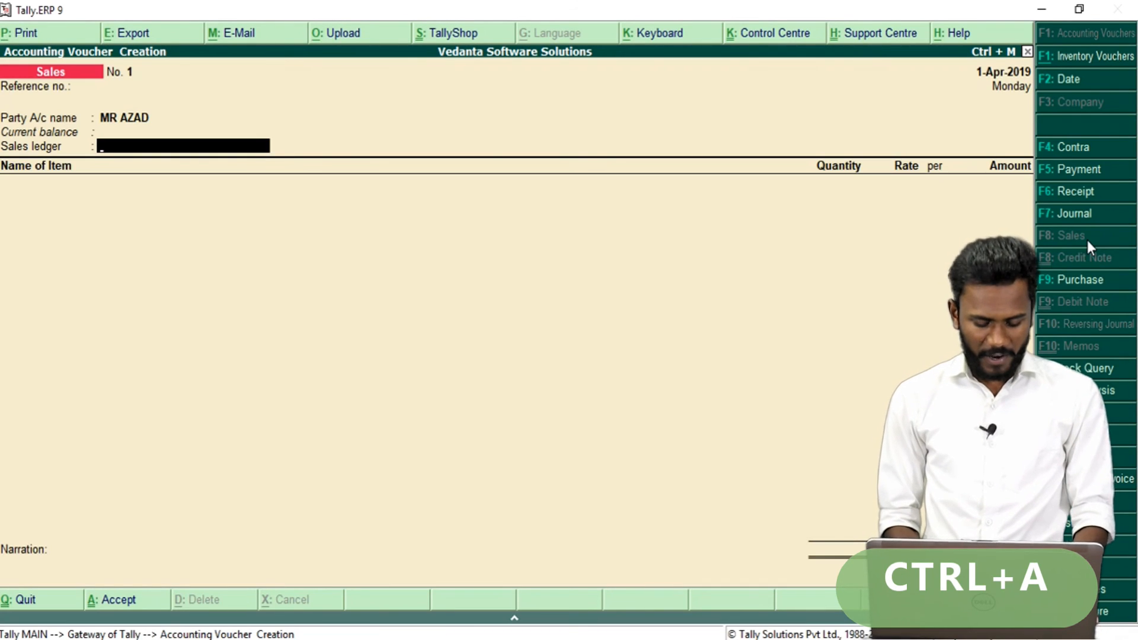
Begin a new ledger named SALES under the Sales Accounts group for the voucher's sales ledger.
key(alt+c)
text(SALES)
key(Return)
key(Return)
text(SA)
key(BackSpace)
key(BackSpace)
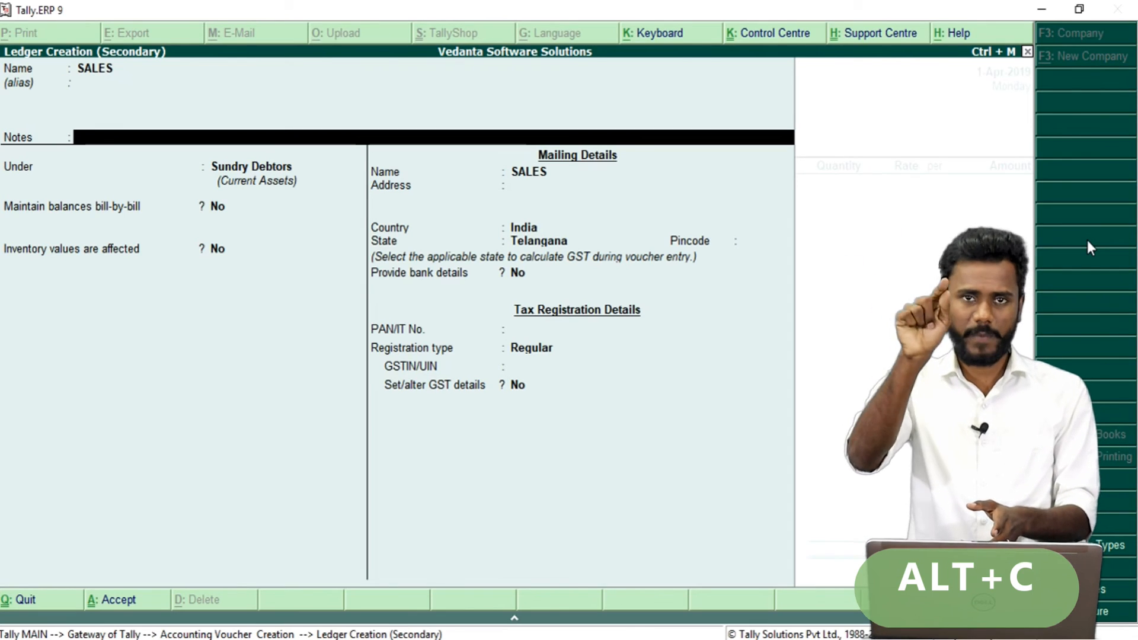
key(Return)
text(SA)
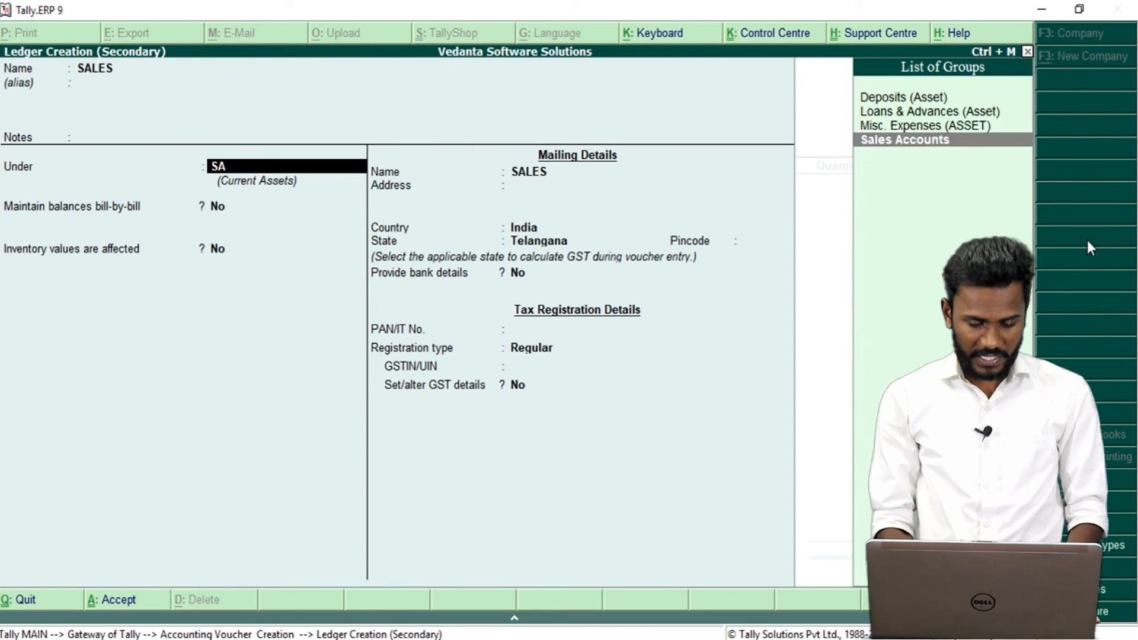
key(Return)
Keep inventory values affected at Yes, the ledger type Not Applicable and GST Applicable.
key(Return)
key(Return)
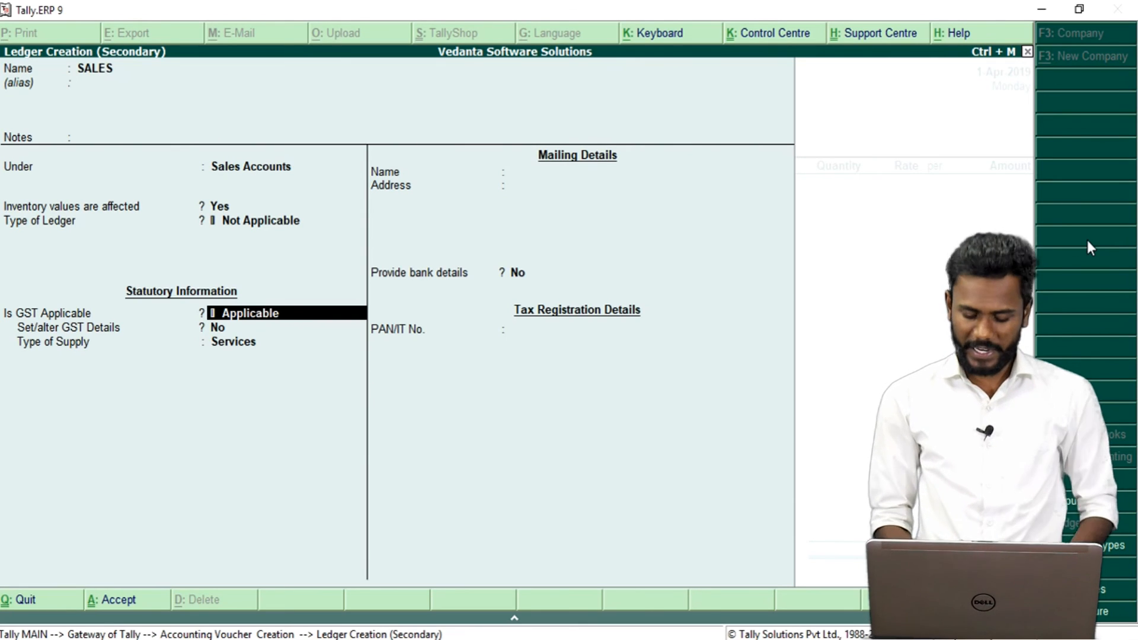
key(Return)
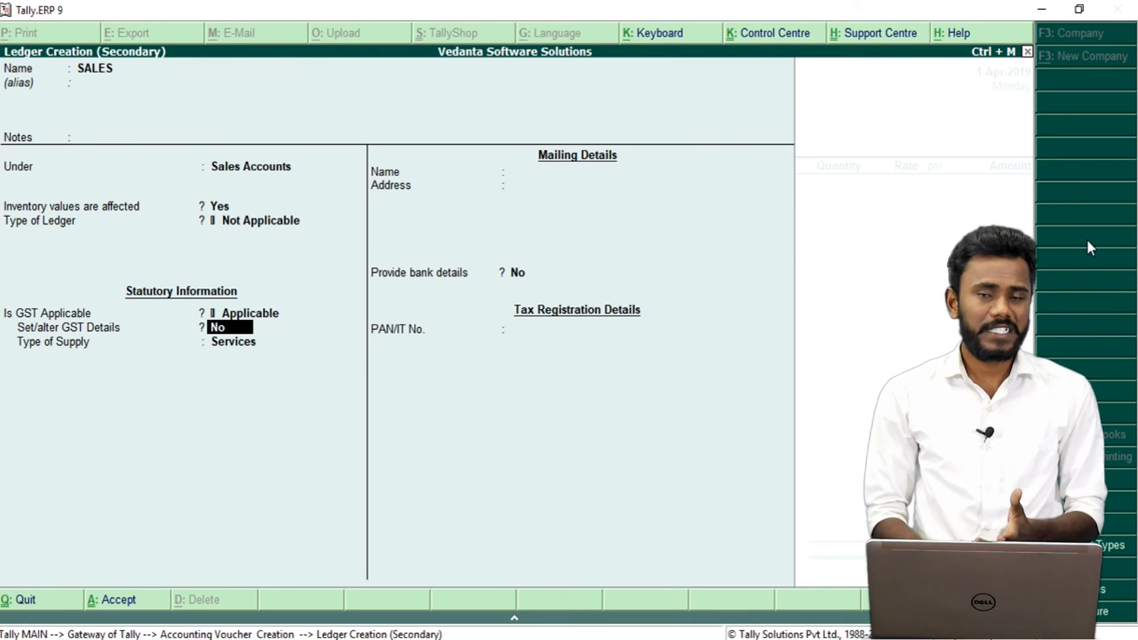
text(ye)
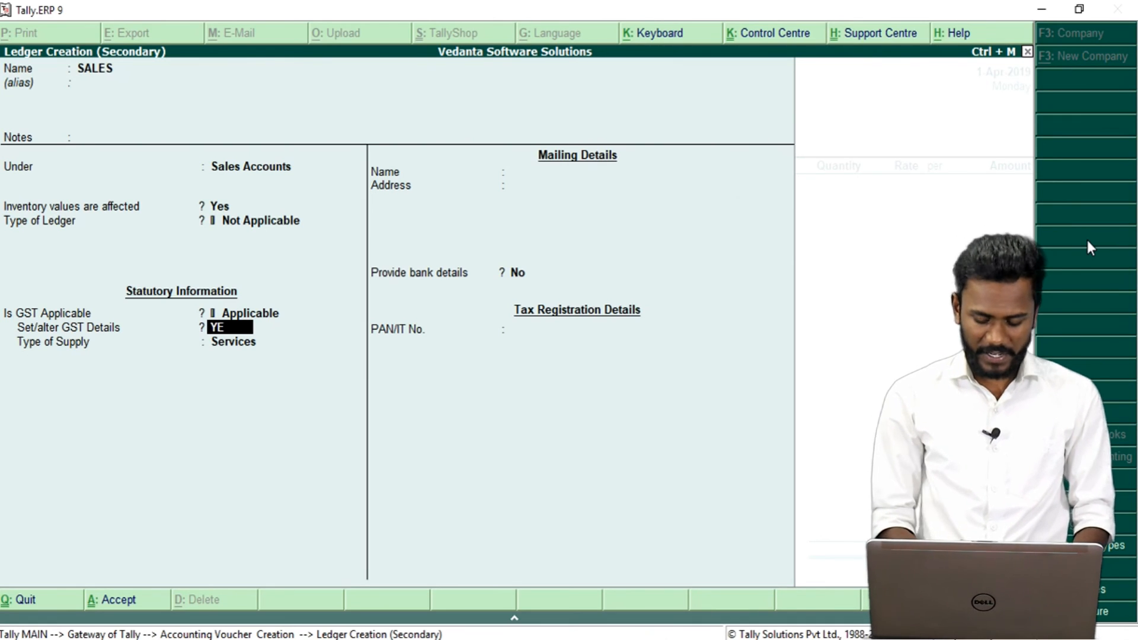
text(s)
key(Return)
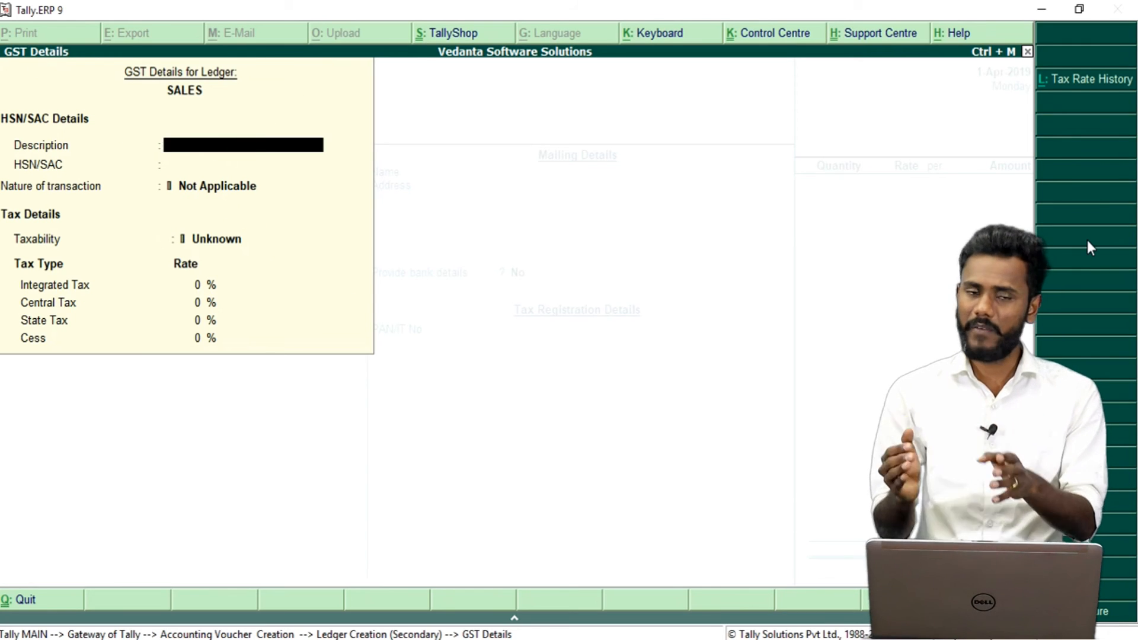
key(ctrl+a)
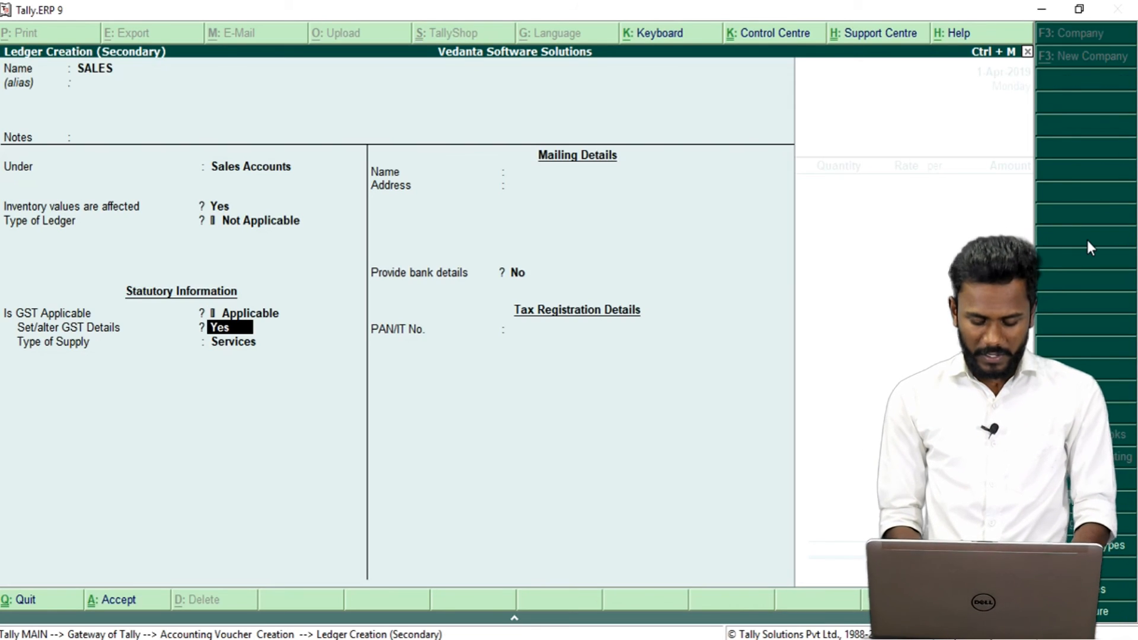
key(BackSpace)
key(BackSpace)
key(Return)
key(Return)
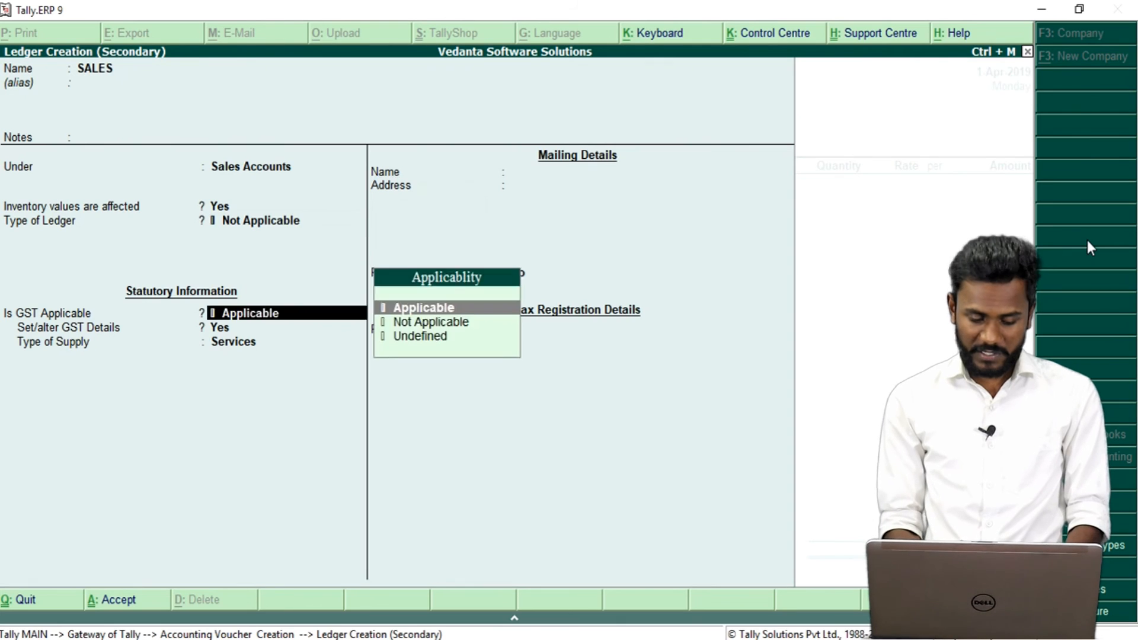
Set the SALES ledger's Set/alter GST Details to No and its type of supply to Goods, and save it.
text(N)
key(Return)
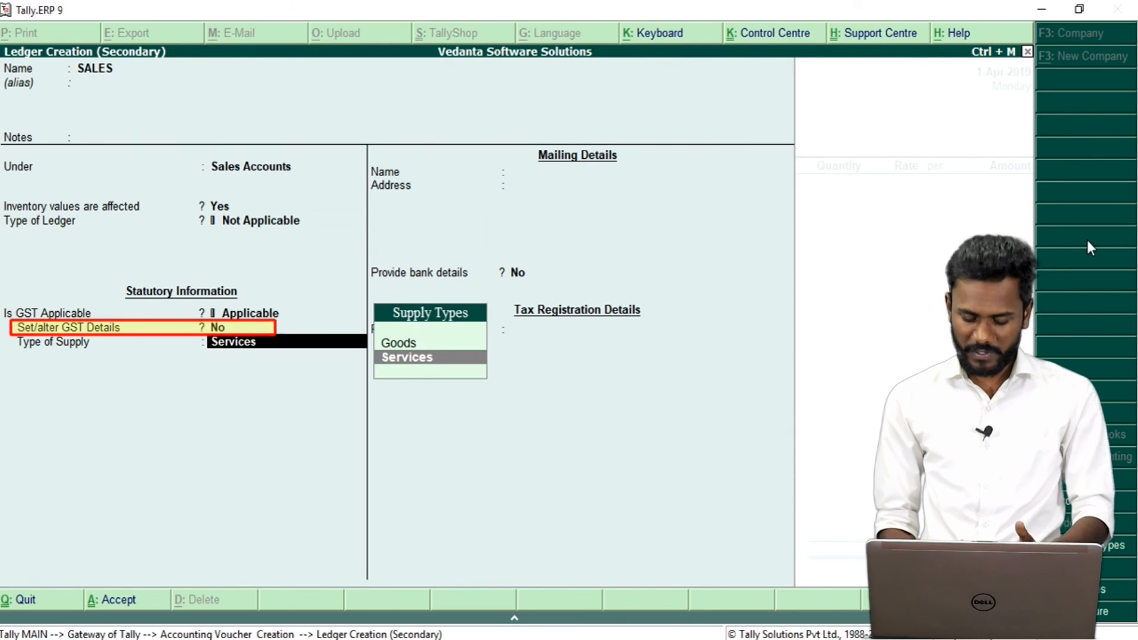
key(Up)
key(Return)
key(Return)
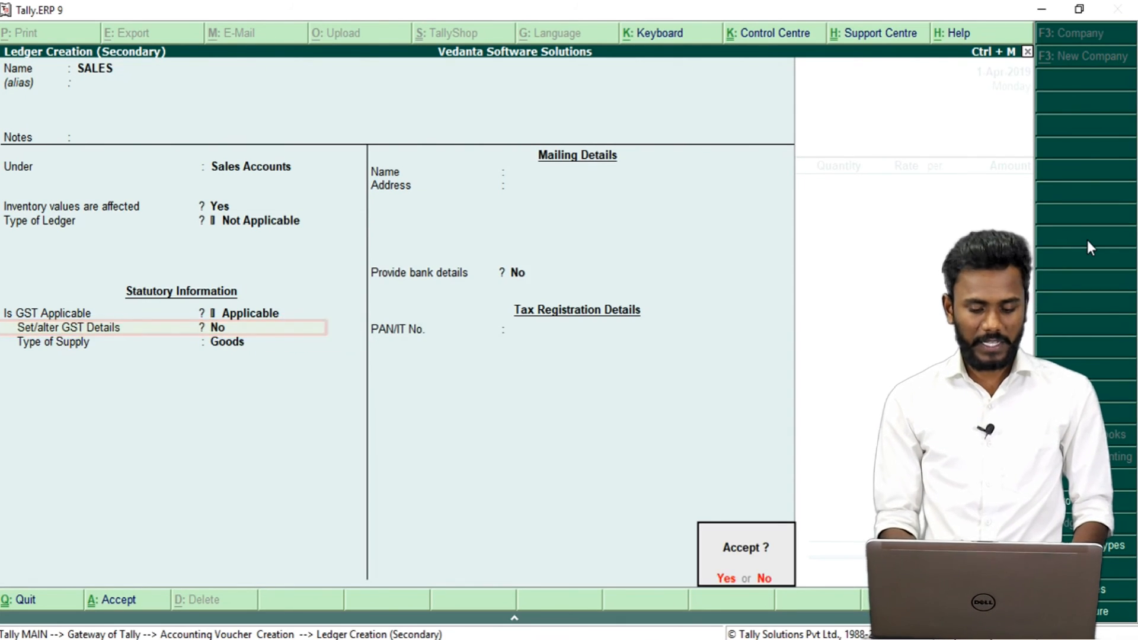
key(Return)
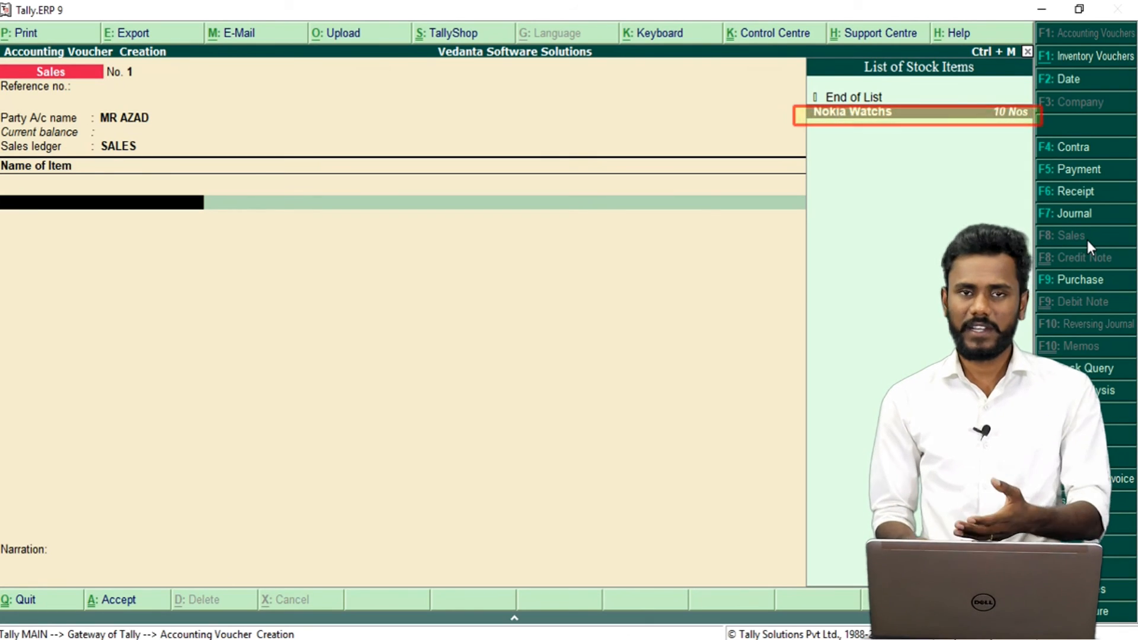
Add the item Nokia Watchs to the sales voucher with quantity 9 Nos and rate 1500.
key(Return)
text(9)
key(Return)
text(1500)
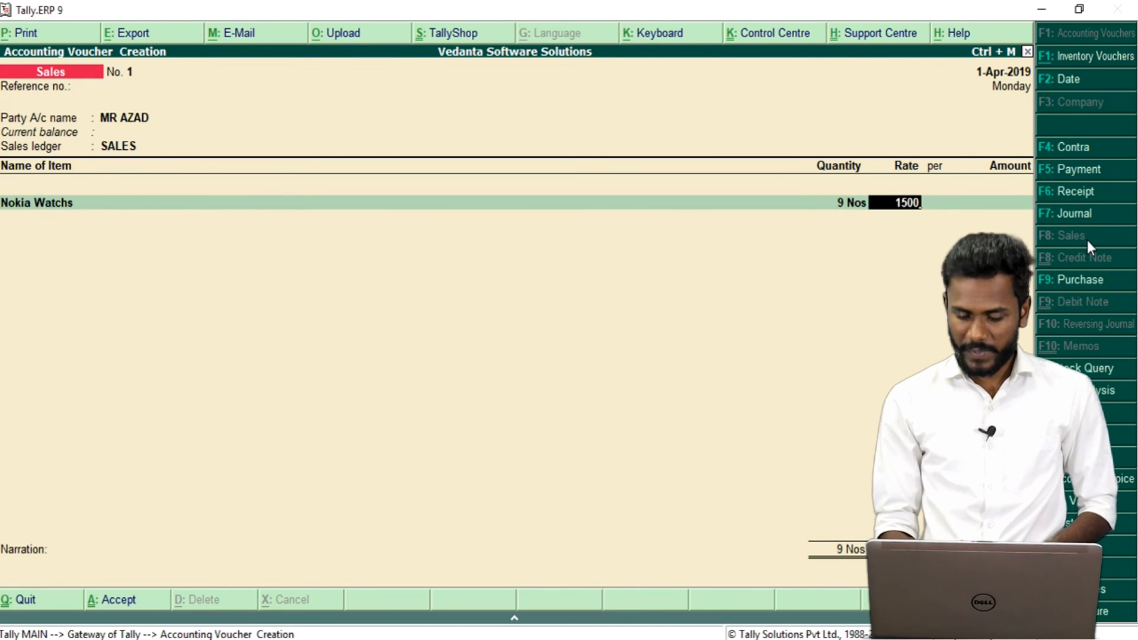
key(Return)
key(Return)
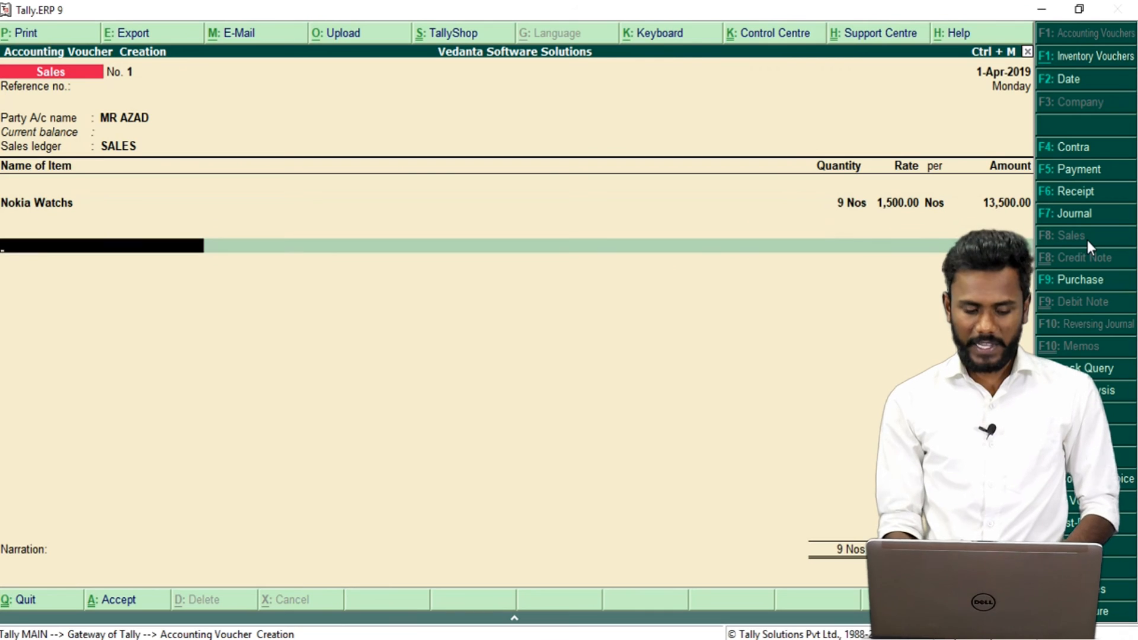
key(BackSpace)
key(Return)
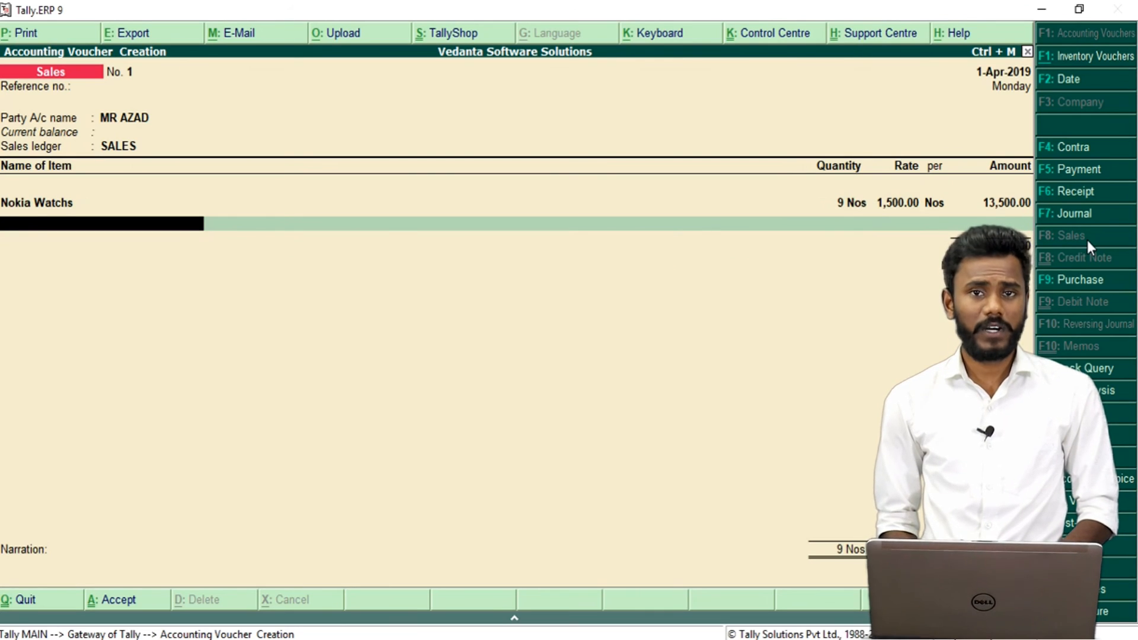
key(space)
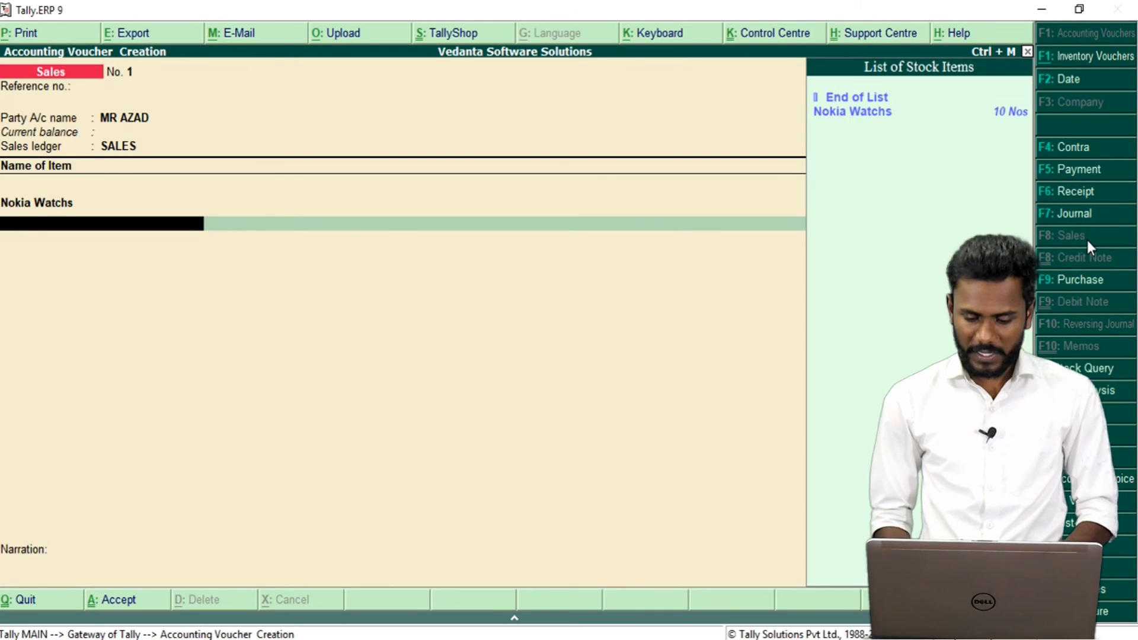
key(BackSpace)
key(Return)
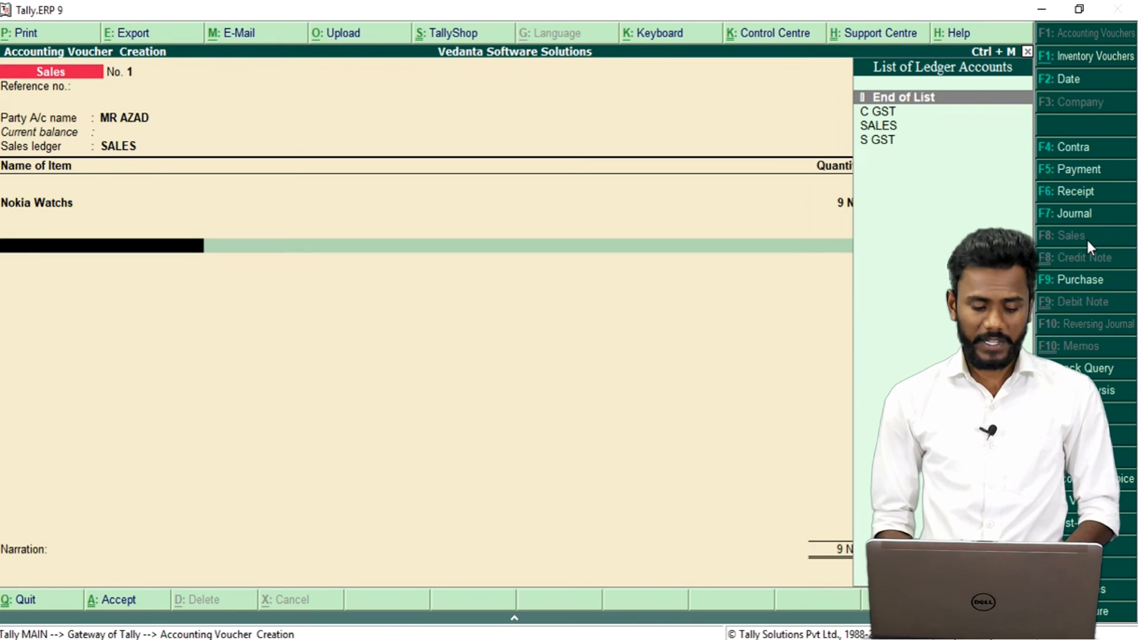
Add the C GST and S GST ledgers below the item and save the sales voucher.
key(Down)
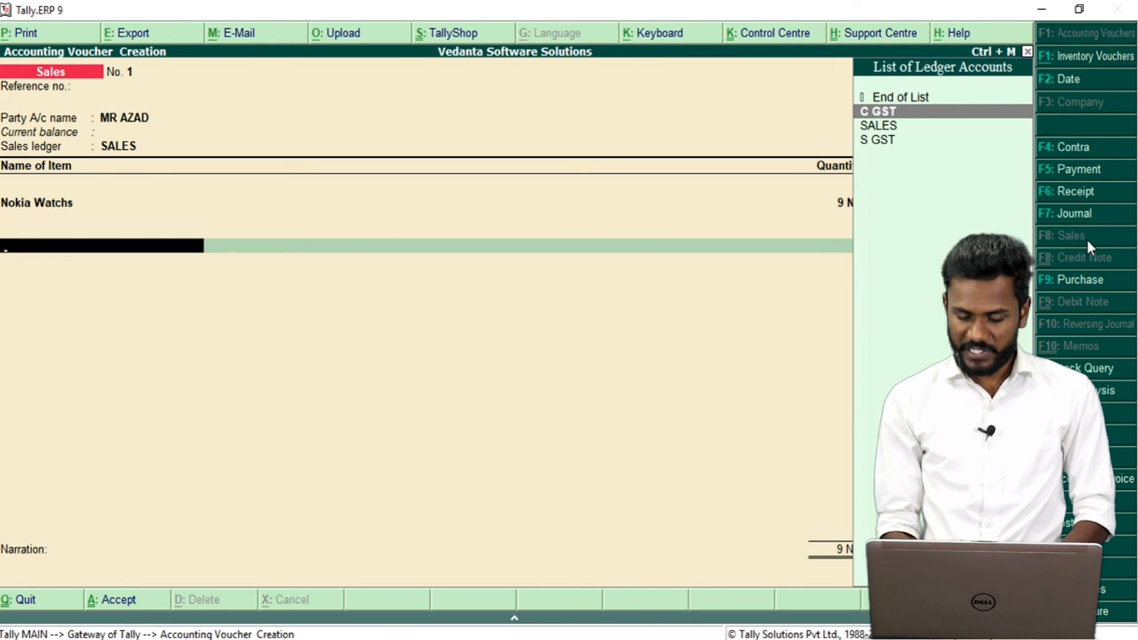
key(Return)
key(Down)
key(Down)
key(Down)
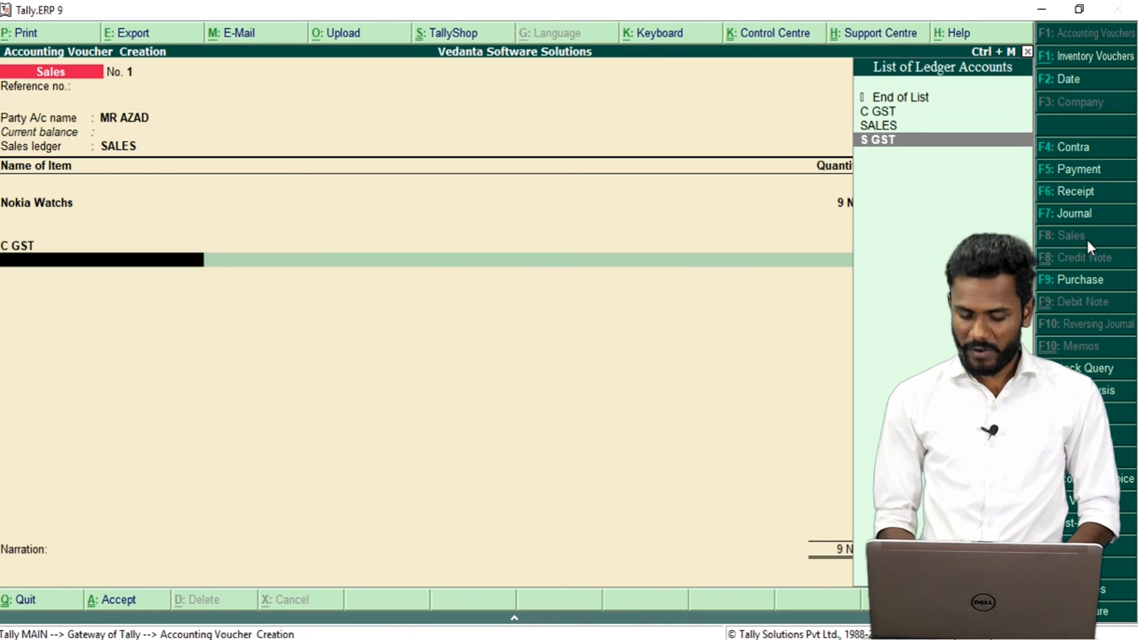
key(Return)
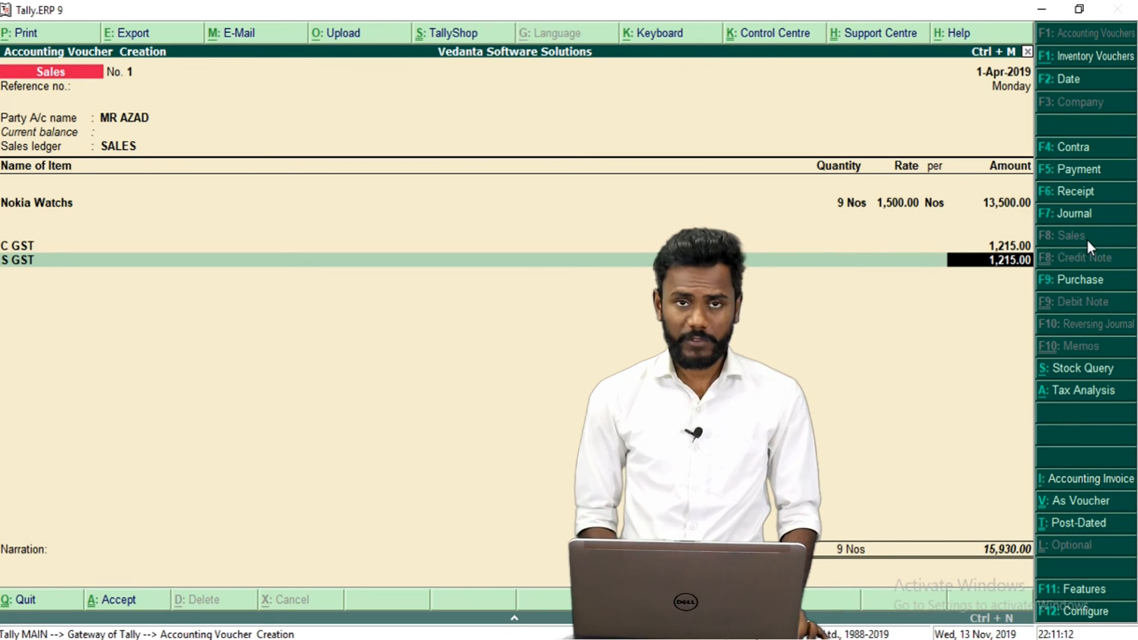
key(ctrl+a)
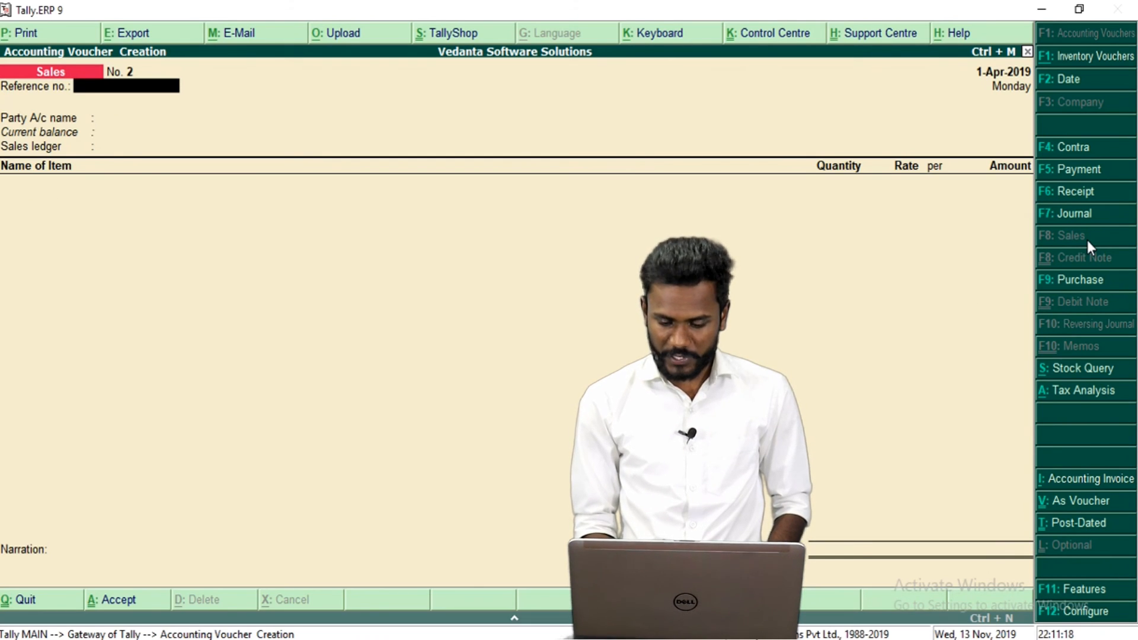
Go back to the saved purchase voucher to check its GST amounts, and return to the saved sales voucher.
key(Page_Up)
key(Page_Up)
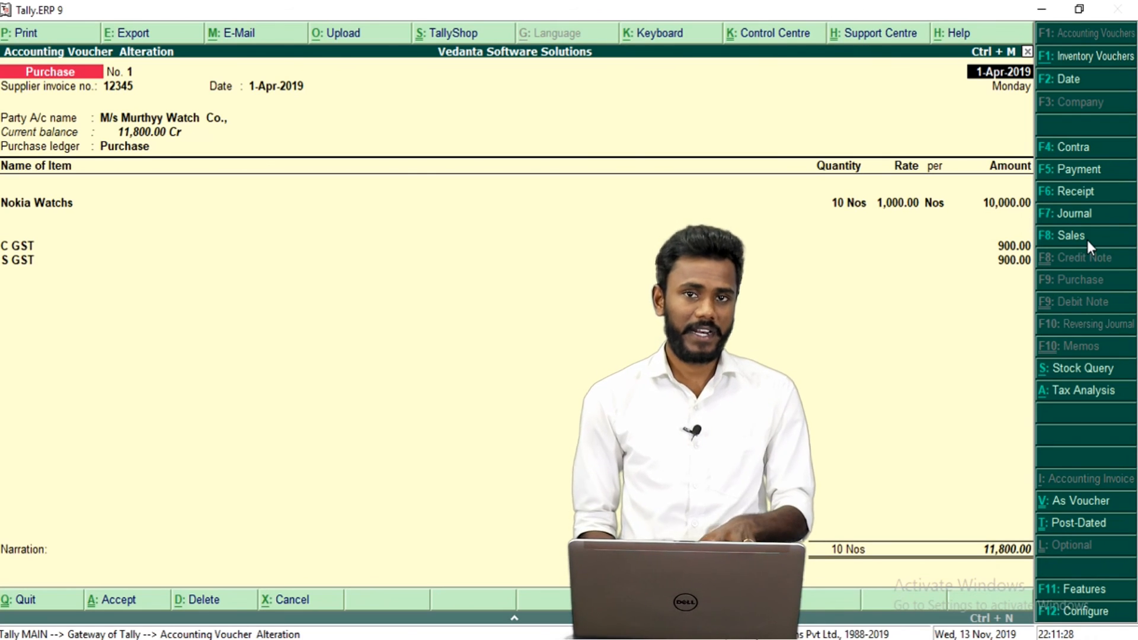
key(Page_Down)
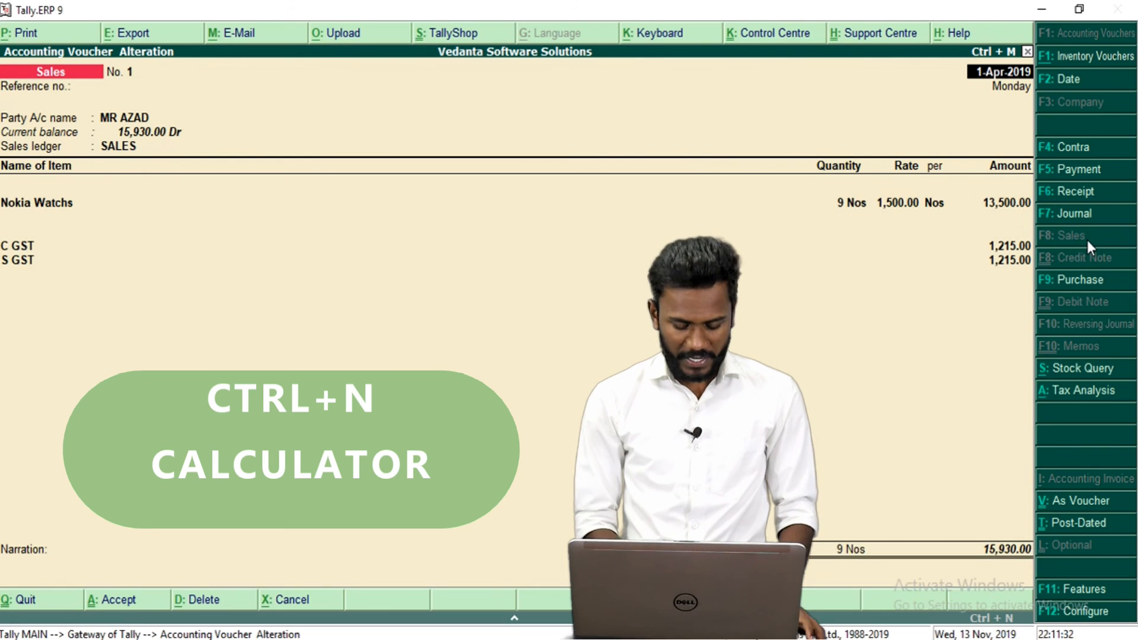
Add the sales voucher's C GST and S GST amounts in the calculator as 1215+1215.
key(ctrl+n)
text(12)
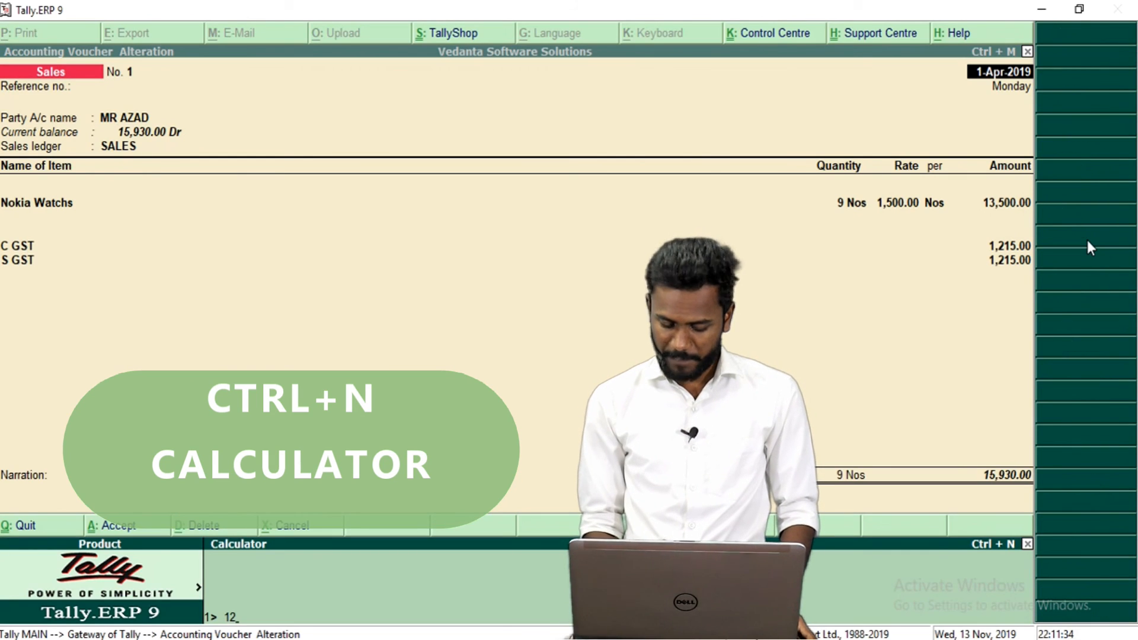
text(15+1)
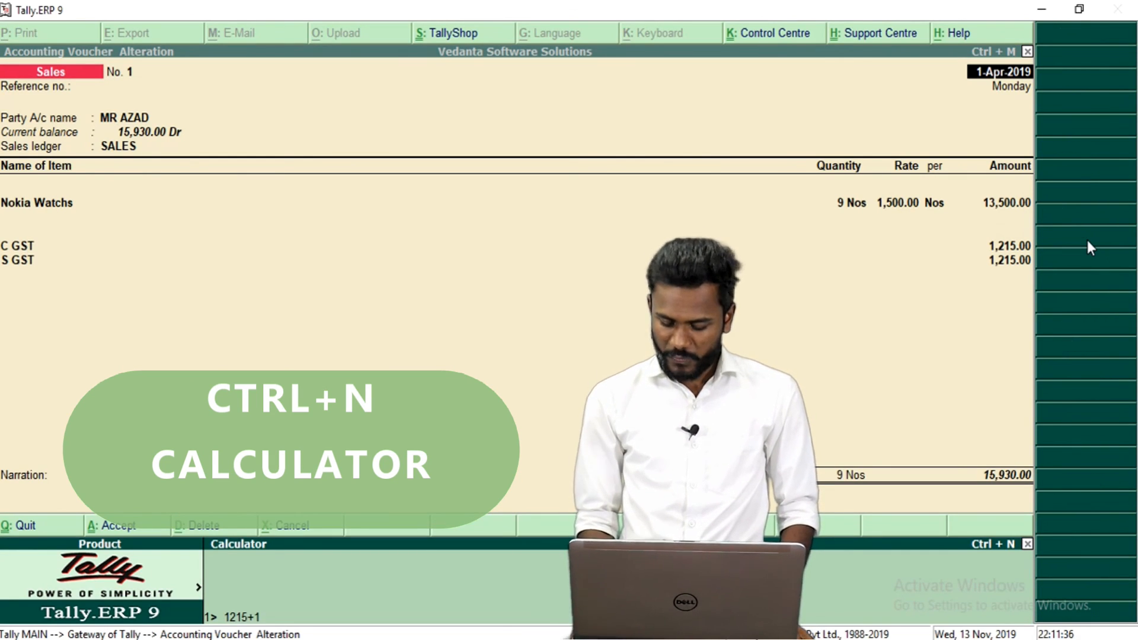
text(215)
key(Return)
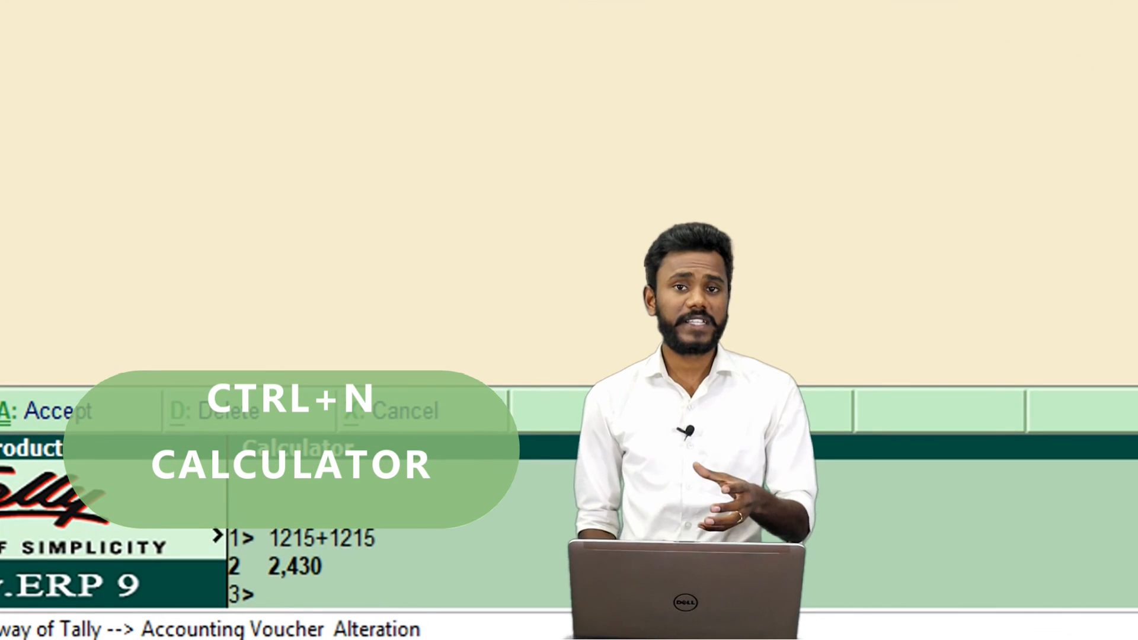
Evaluate 2430 and 9000+900 in the calculator.
text(2433)
text(0)
key(BackSpace)
key(BackSpace)
text(0)
key(Return)
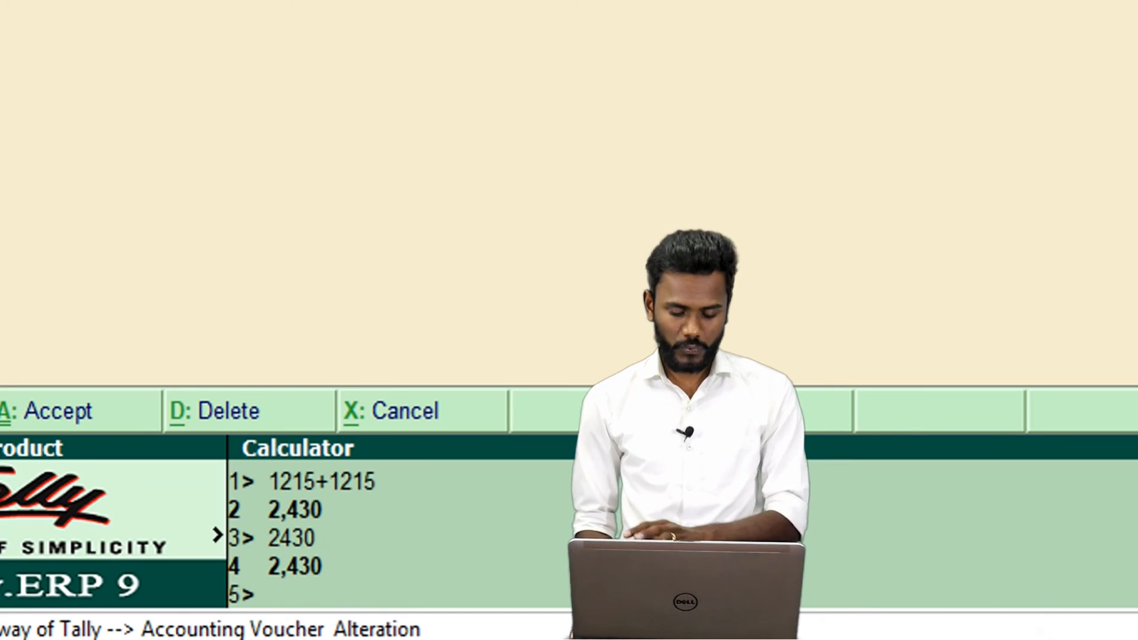
text(9000+900)
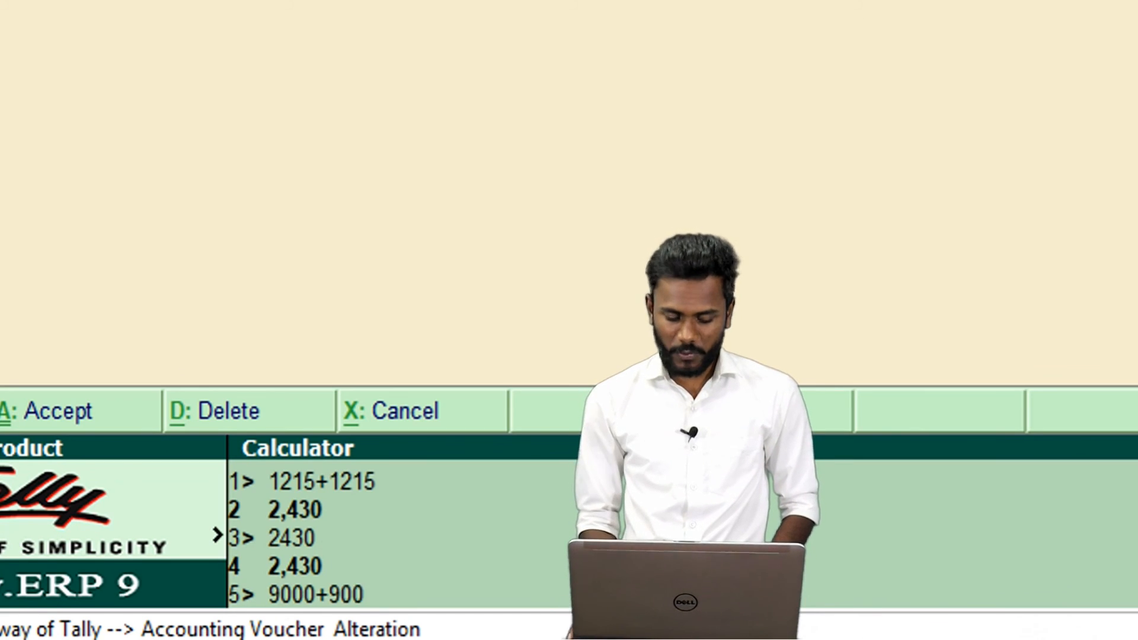
key(Return)
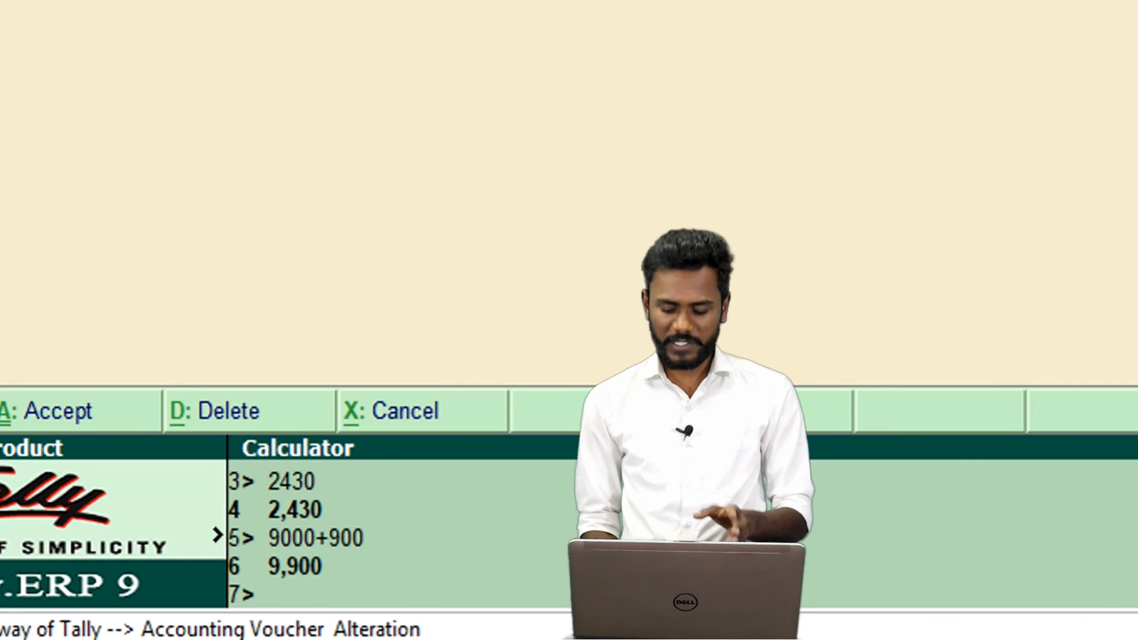
Evaluate 9000+9000 and then the purchase voucher's GST amounts as 900+900 in the calculator.
text(9000+9000)
key(Return)
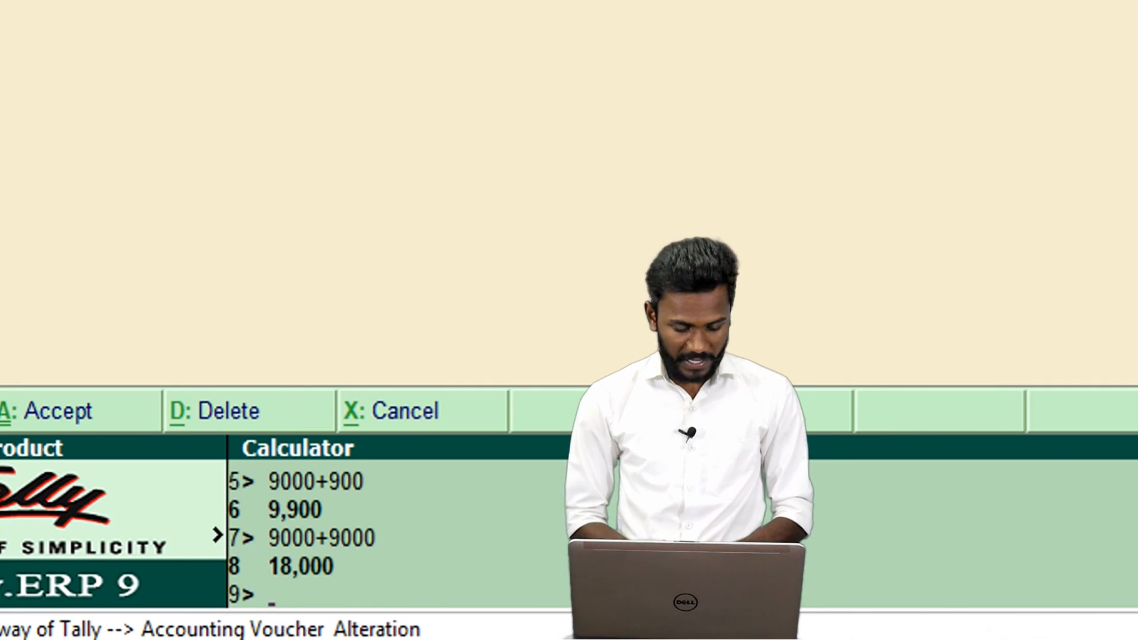
text(900+9000)
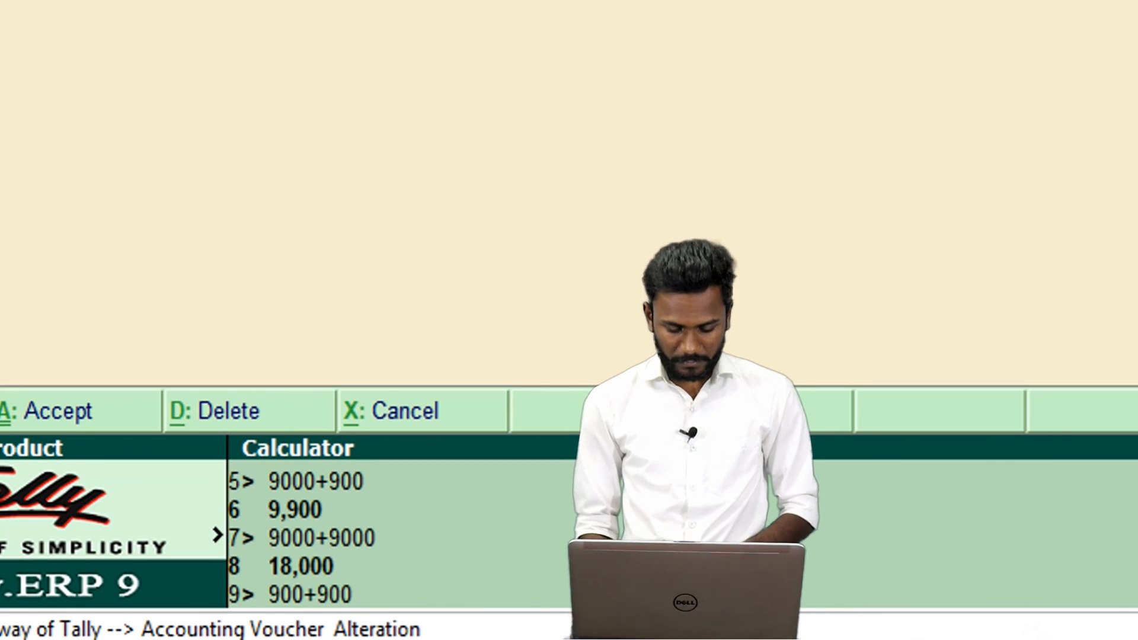
key(BackSpace)
key(Return)
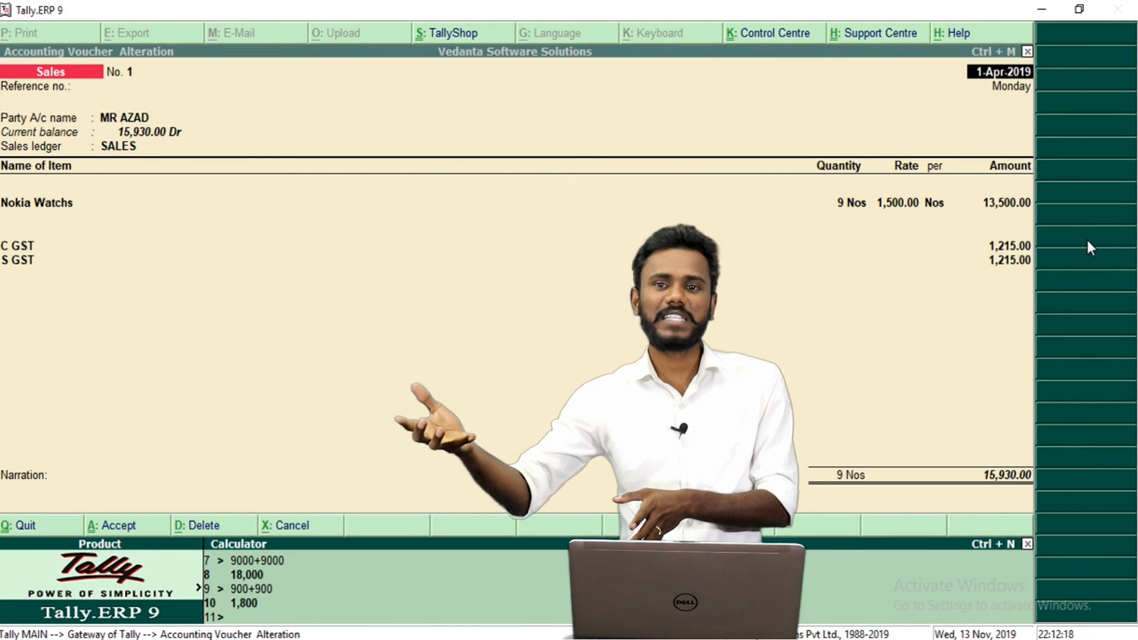
Calculate the GST payable in the calculator by subtracting the purchase tax from the sales tax as 2430-1800.
text(2430-)
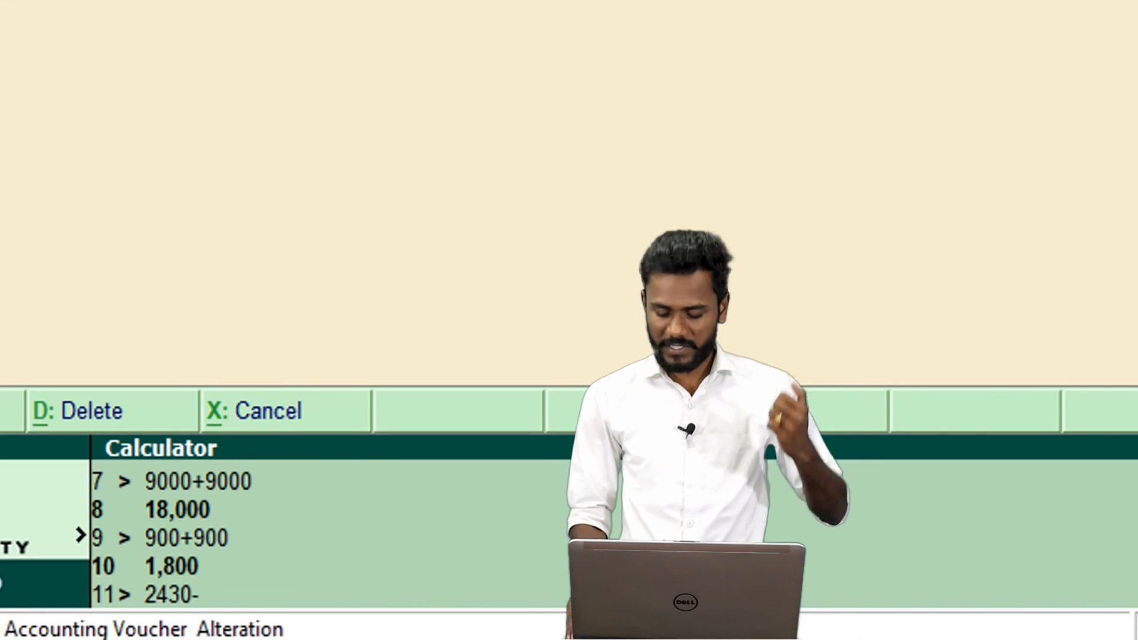
text(1800)
key(Return)
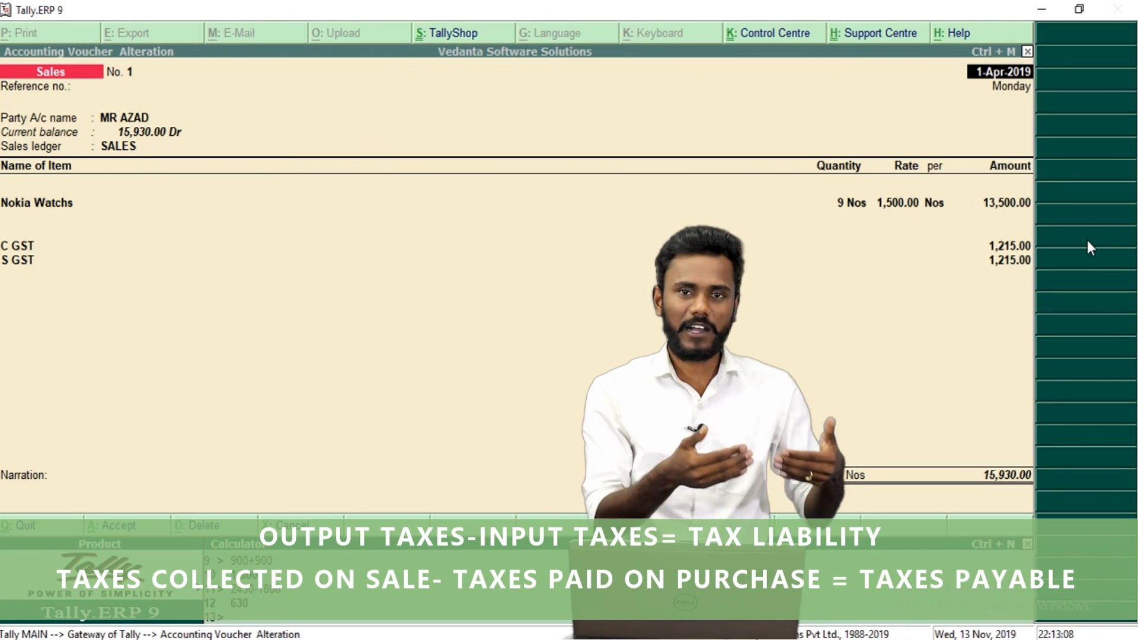
text(2430)
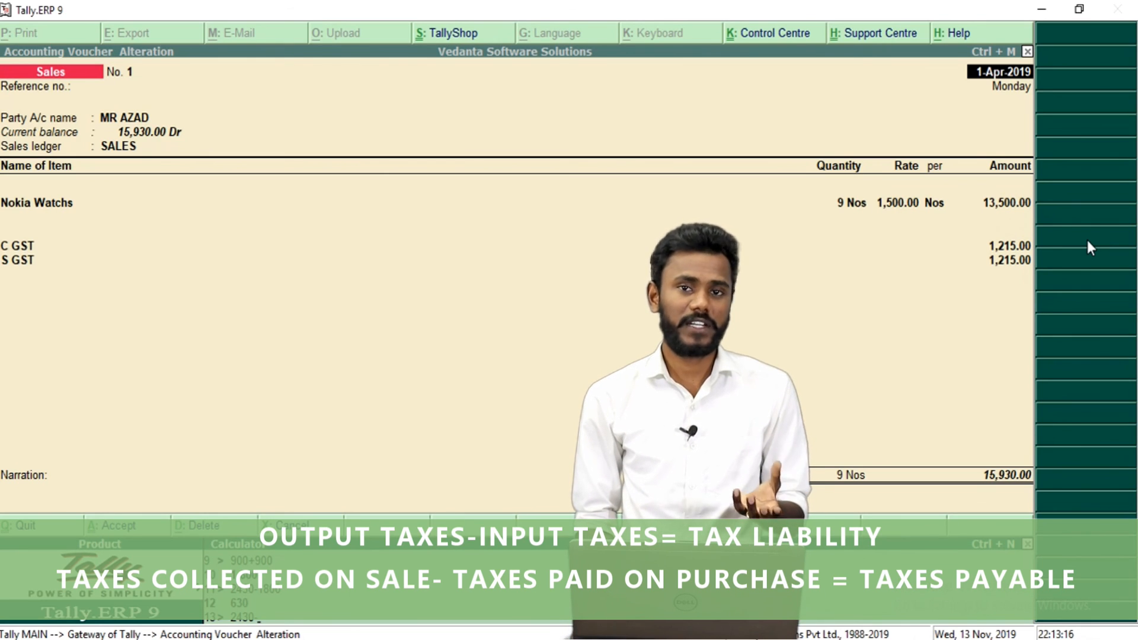
text(-1800)
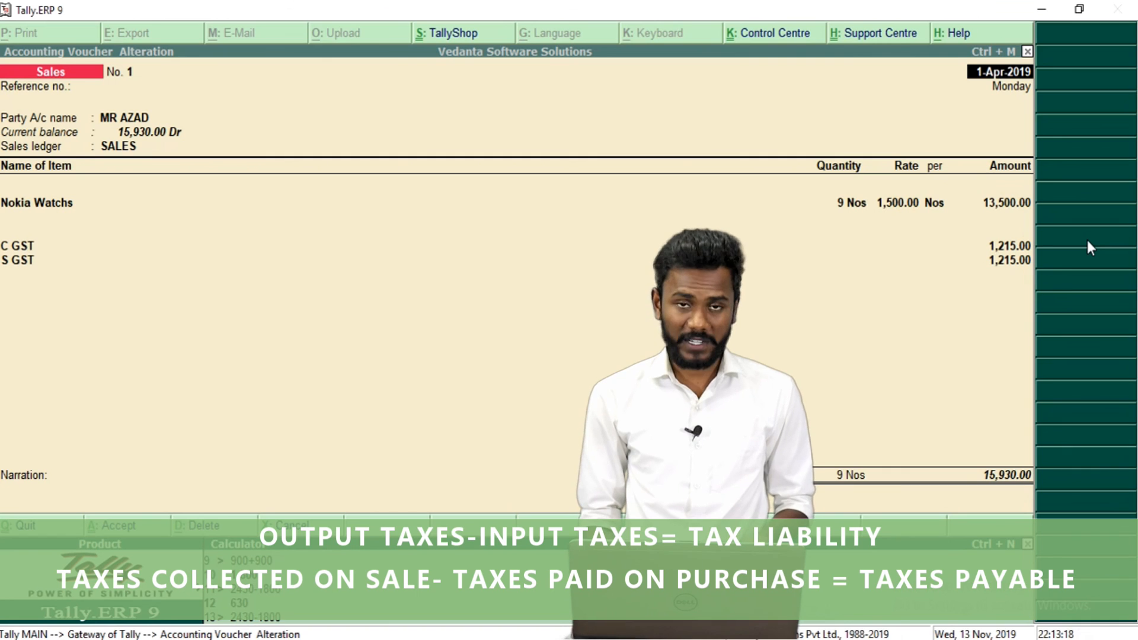
key(Return)
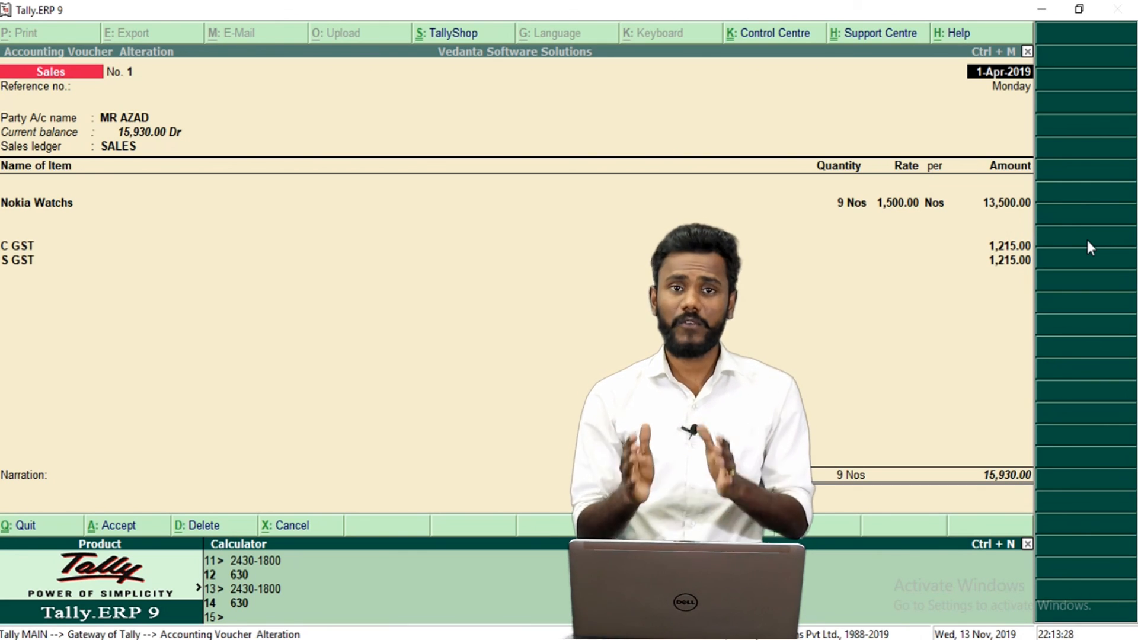
Leave the calculator, accept the sales voucher and return to the Gateway of Tally.
key(ctrl+m)
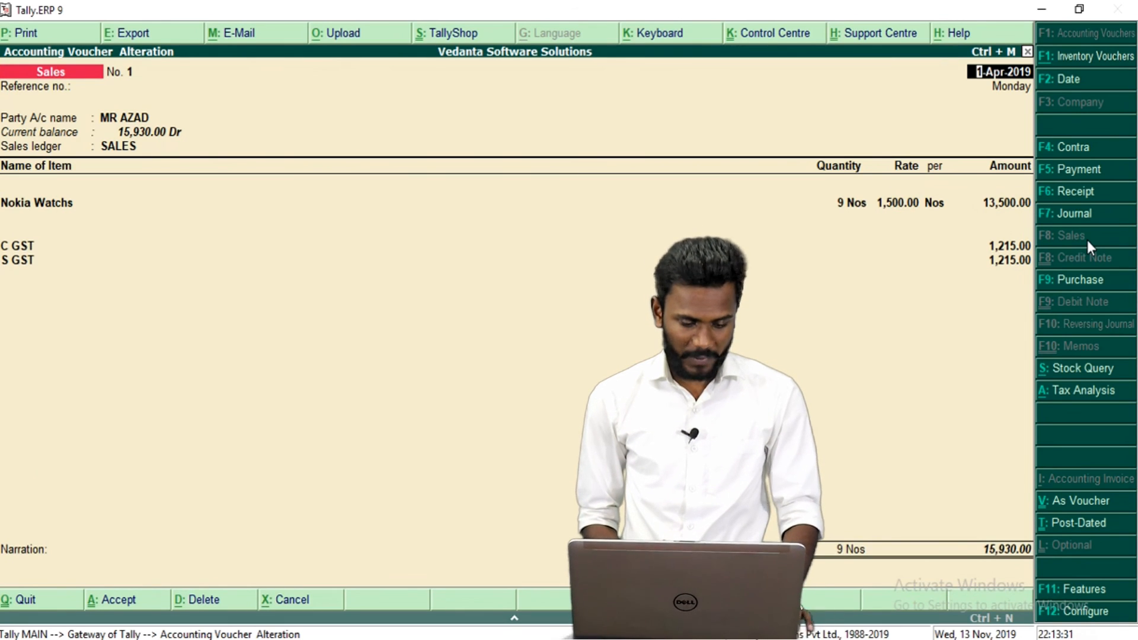
key(ctrl+a)
key(Escape)
Open the Statutory Reports list from the Display menu of the Gateway of Tally.
key(Down)
key(Down)
key(Down)
key(Down)
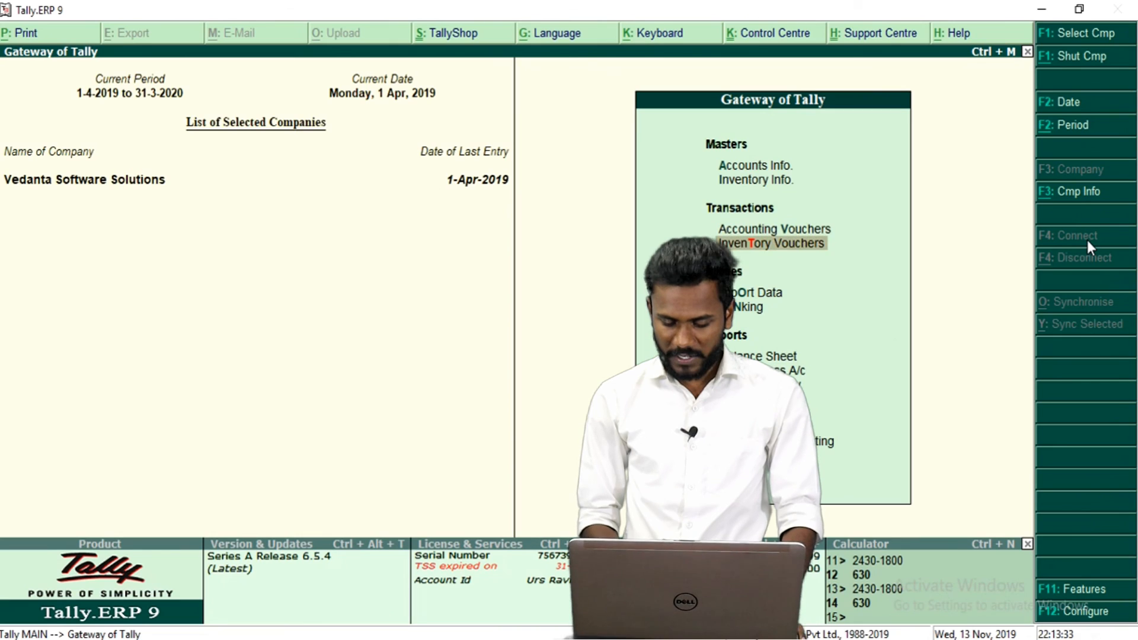
key(d)
key(Down)
key(Down)
key(Down)
key(Down)
key(Down)
key(Return)
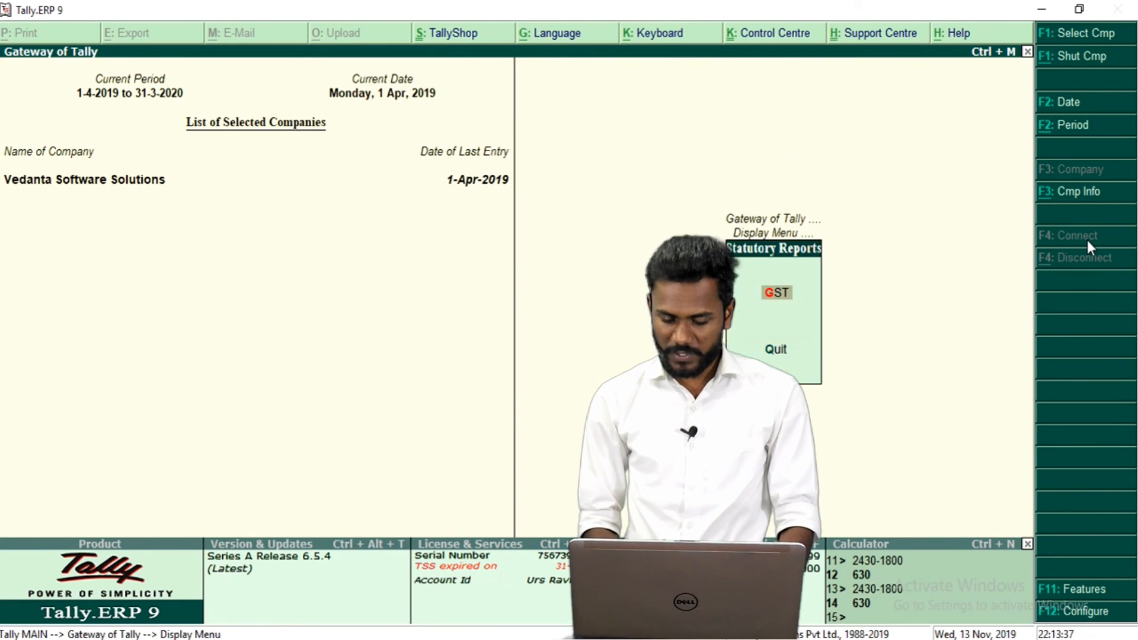
Open the GSTR-3B report among the GST reports to view the tax amounts.
key(Return)
key(Down)
key(Down)
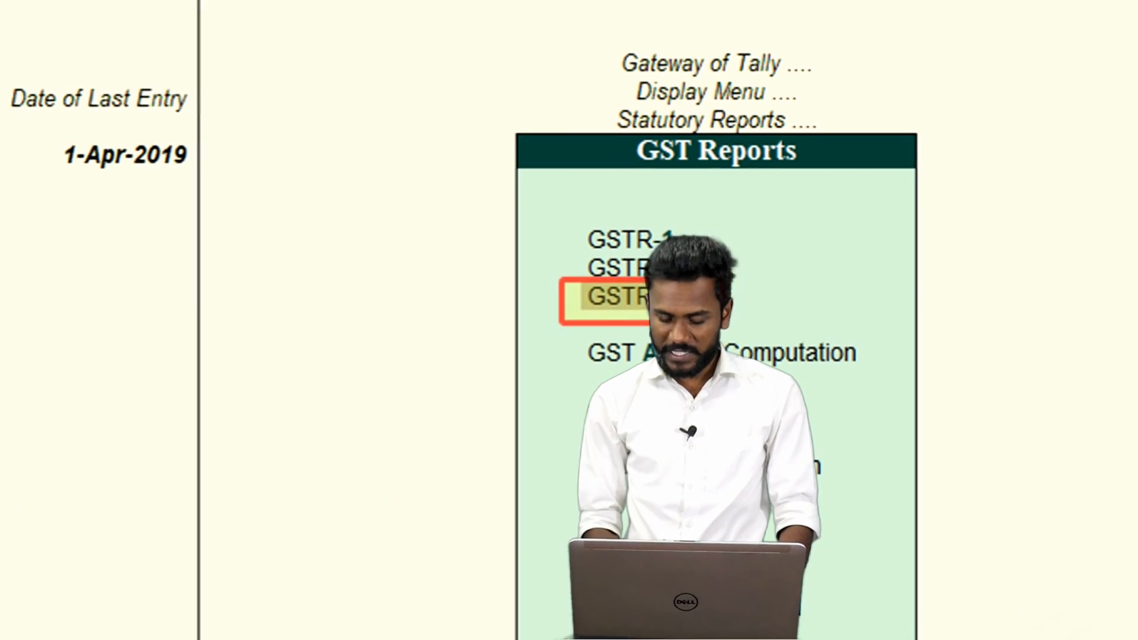
key(Return)
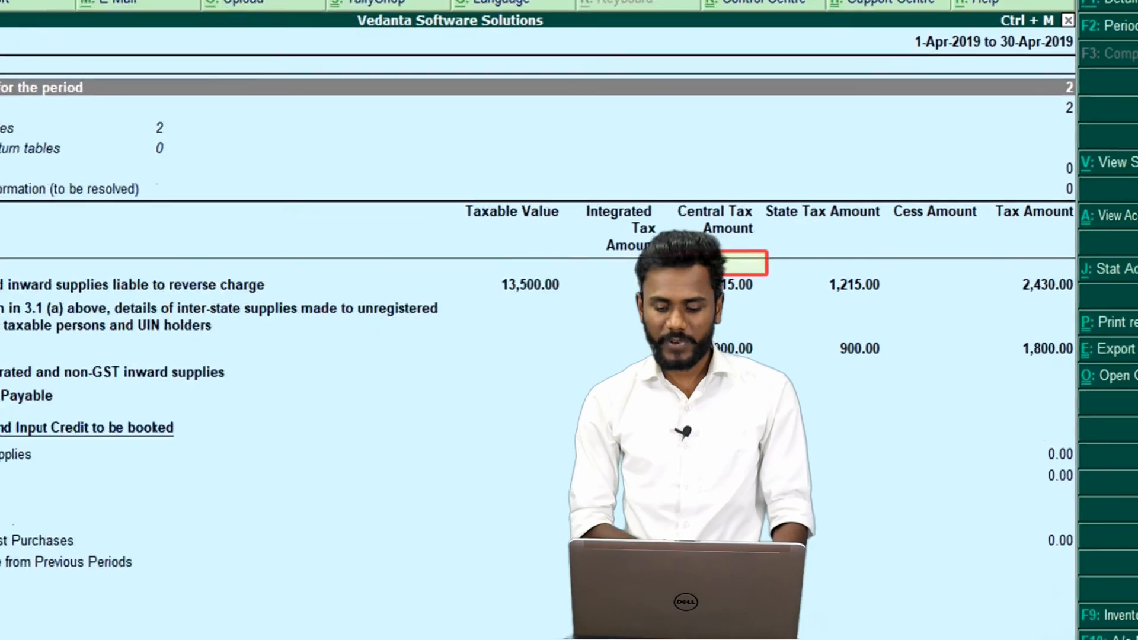